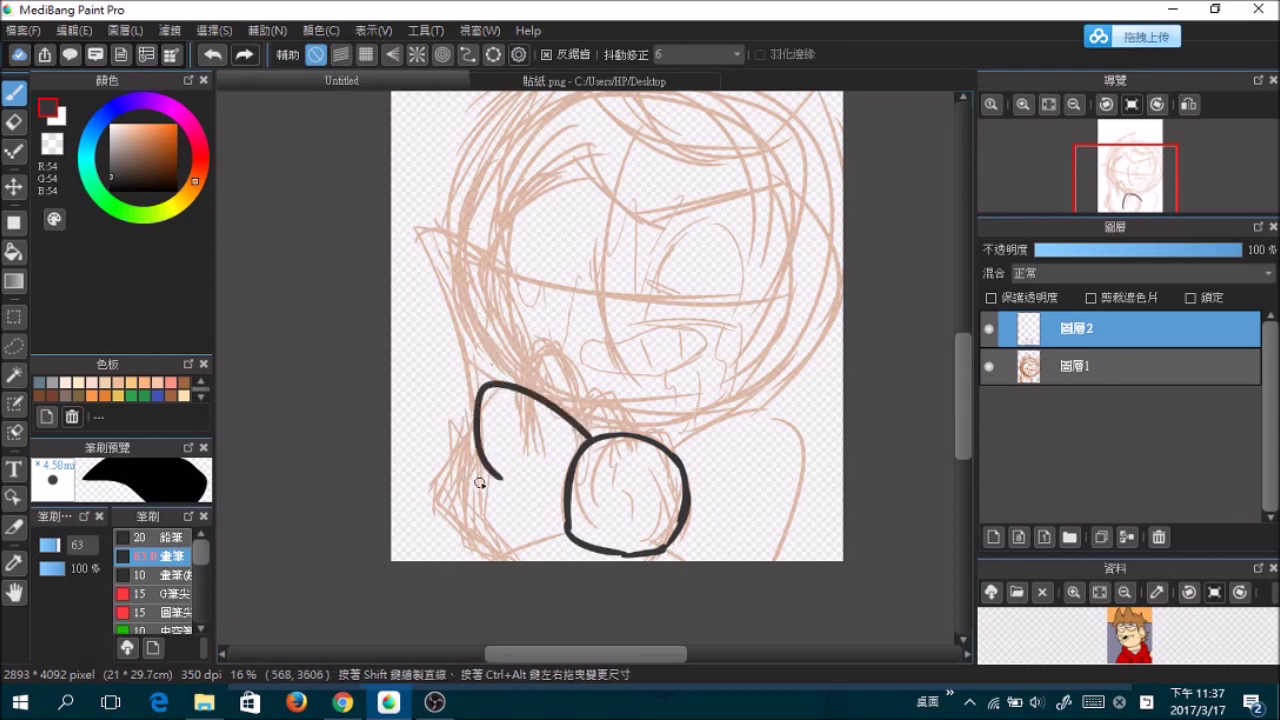
- Ink the two wings of the bow tie on either side of its round knot
drag(585, 435, 555, 535)
drag(680, 455, 778, 405)
key(ctrl+z)
key(ctrl+z)
mouse_move(585, 440)
mouse_down()
mouse_move(480, 460)
mouse_move(565, 525)
mouse_up()
drag(672, 455, 735, 492)
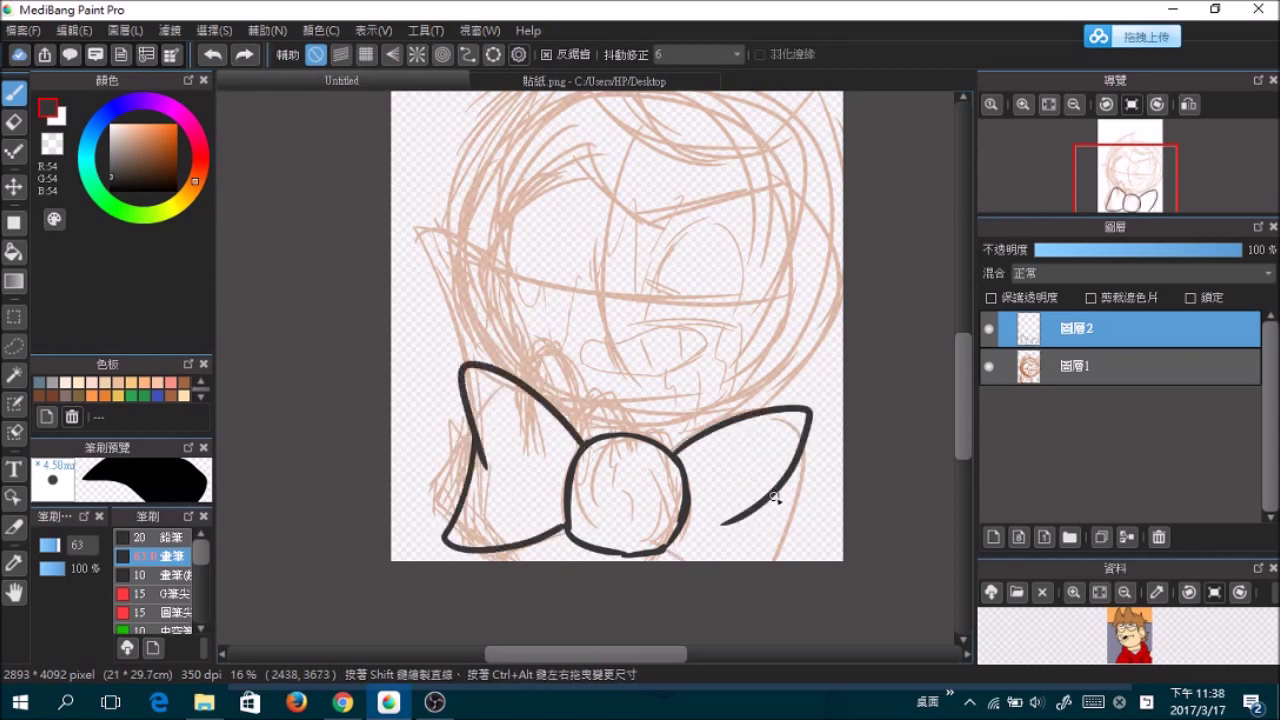
- Add a new layer above the bow tie and ink the round outline of the head over the sketch
scroll(703, 540, up, 2)
key(ctrl+shift+n)
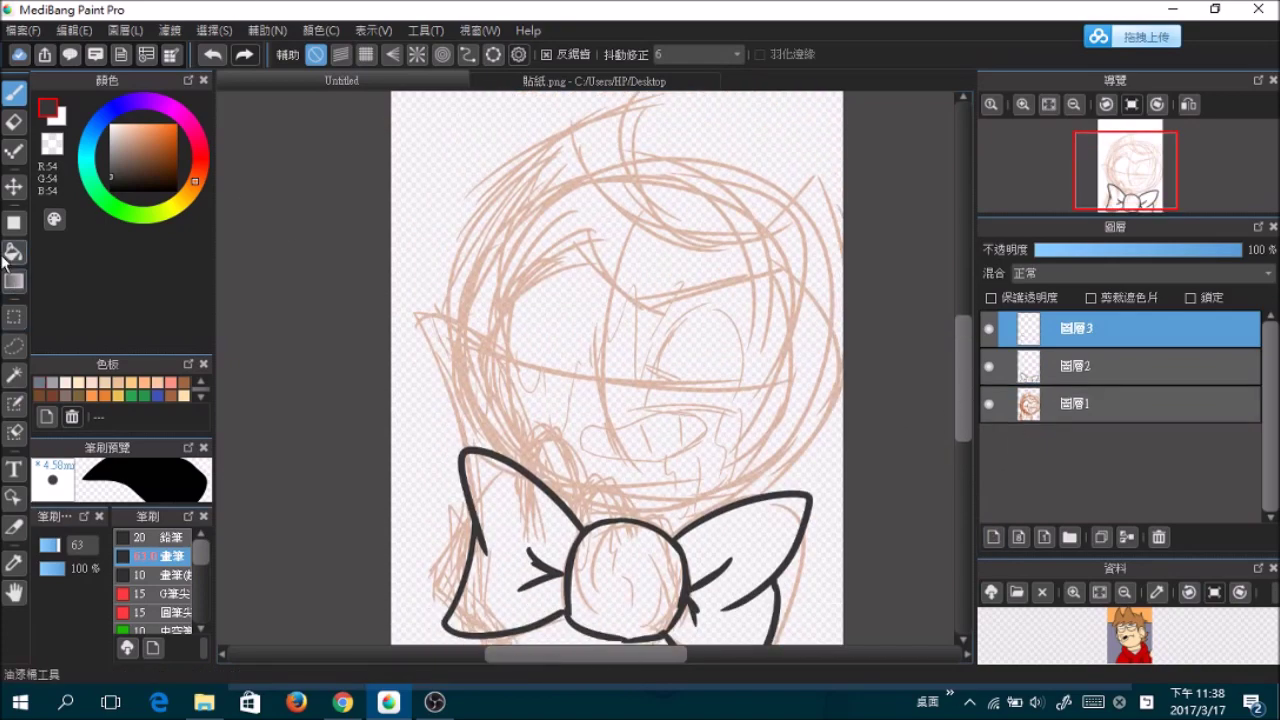
click(493, 54)
drag(671, 343, 627, 335)
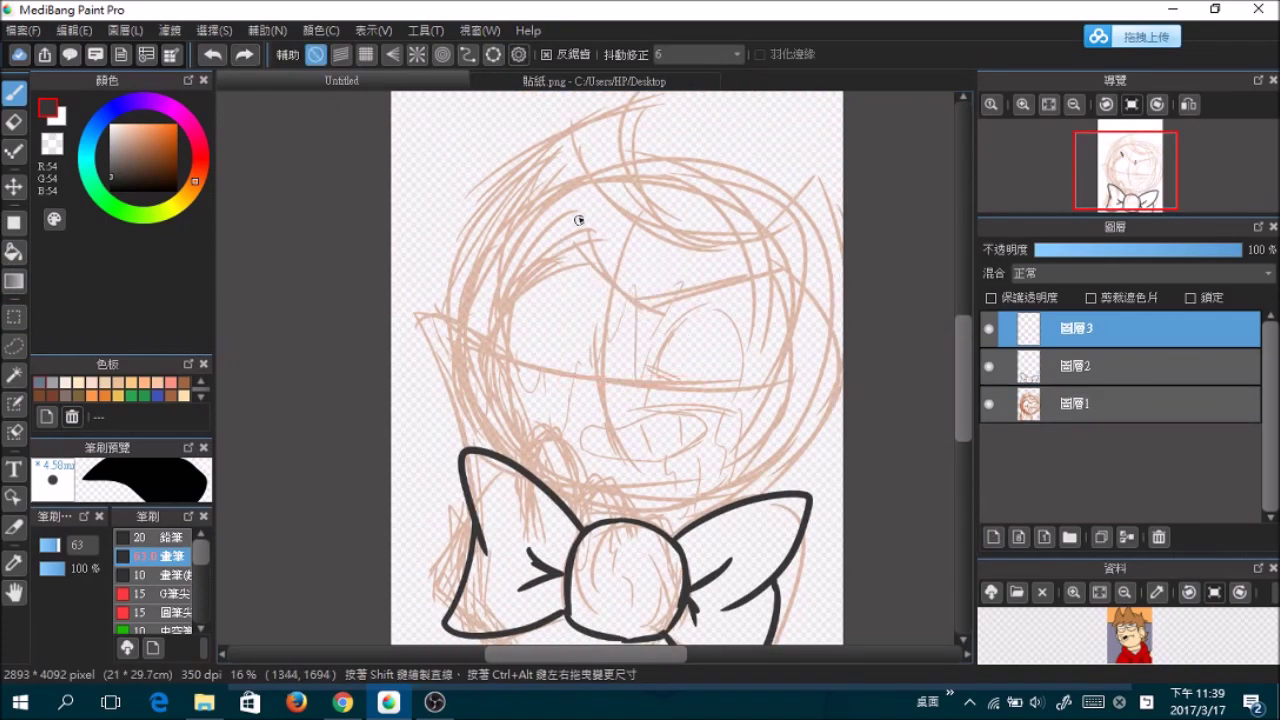
drag(703, 380, 706, 395)
drag(706, 333, 863, 324)
drag(600, 140, 838, 330)
click(315, 54)
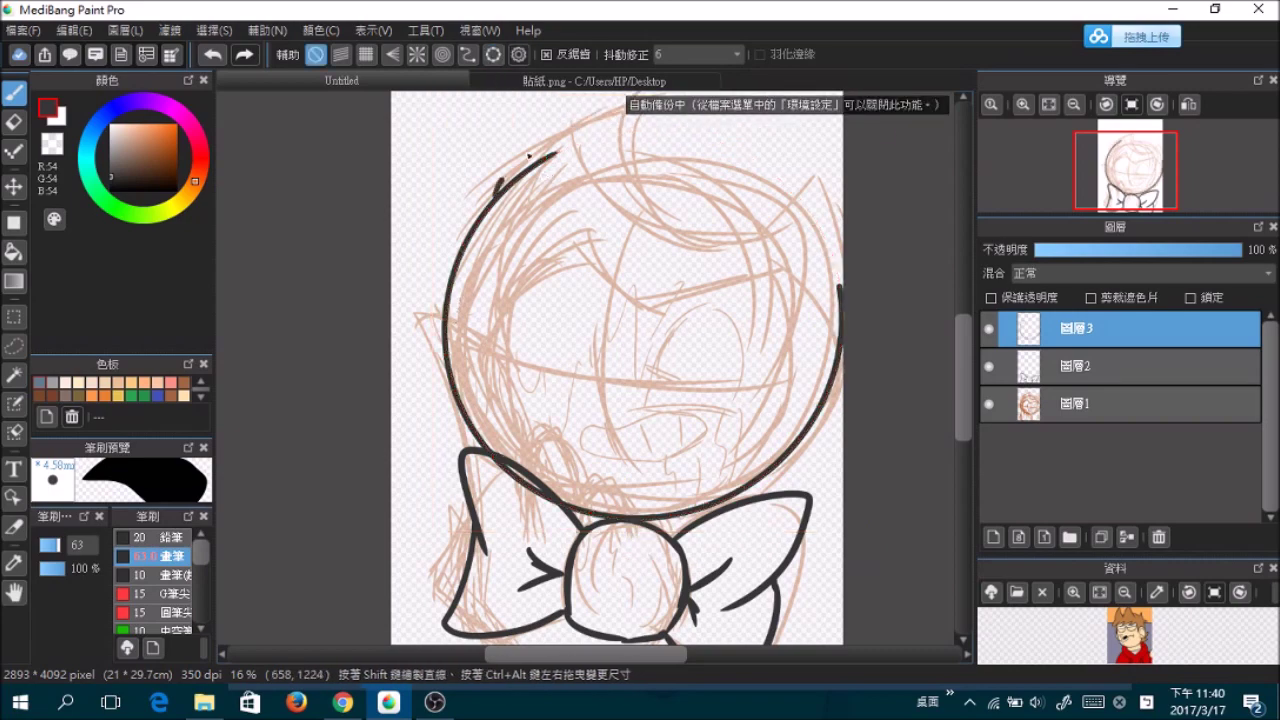
- Ink the horned top of the head and the inner edge around the face, redrawing strokes that miss the sketch
scroll(782, 213, down, 5)
scroll(782, 213, up, 6)
mouse_move(330, 265)
mouse_down()
mouse_move(543, 116)
mouse_move(829, 343)
mouse_move(970, 395)
mouse_move(966, 440)
mouse_move(966, 423)
mouse_up()
drag(330, 530, 420, 234)
key(ctrl+z)
drag(562, 276, 453, 181)
key(ctrl+z)
drag(420, 534, 508, 235)
key(ctrl+z)
mouse_move(420, 560)
mouse_down()
mouse_move(546, 272)
mouse_move(735, 440)
mouse_up()
key(ctrl+z)
key(ctrl+z)
mouse_move(546, 272)
mouse_down()
mouse_move(763, 196)
mouse_move(693, 505)
mouse_up()
key(ctrl+z)
mouse_move(763, 196)
mouse_down()
mouse_move(610, 570)
mouse_move(715, 490)
mouse_move(772, 318)
mouse_move(745, 495)
mouse_move(700, 530)
mouse_move(556, 584)
mouse_up()
key(ctrl+z)
key(ctrl+z)
key(ctrl+z)
key(ctrl+z)
- Hide the sketch and bow tie layers and fill the horned head shape with dark grey
click(989, 403)
click(989, 366)
scroll(740, 293, down, 2)
key(g)
click(491, 220)
key(b)
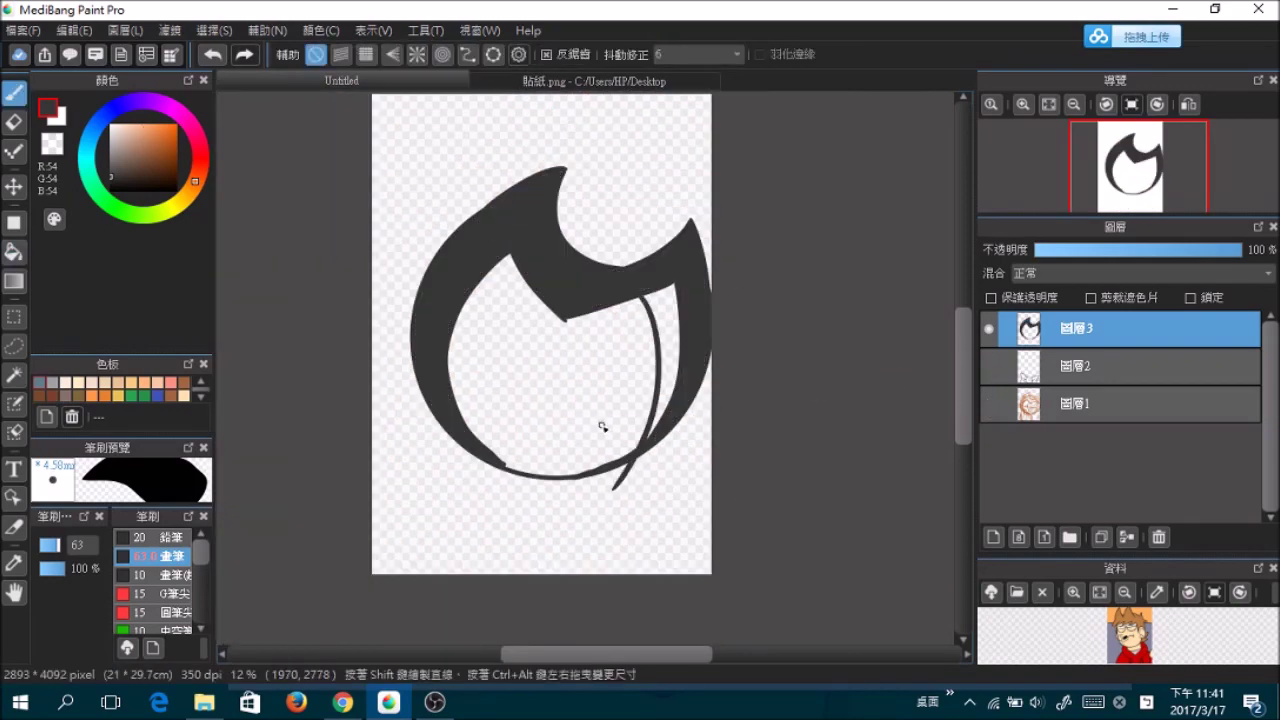
- Fill the remaining gap along the head shape's right side with dark grey and check it against the other layers
key(g)
click(660, 310)
key(b)
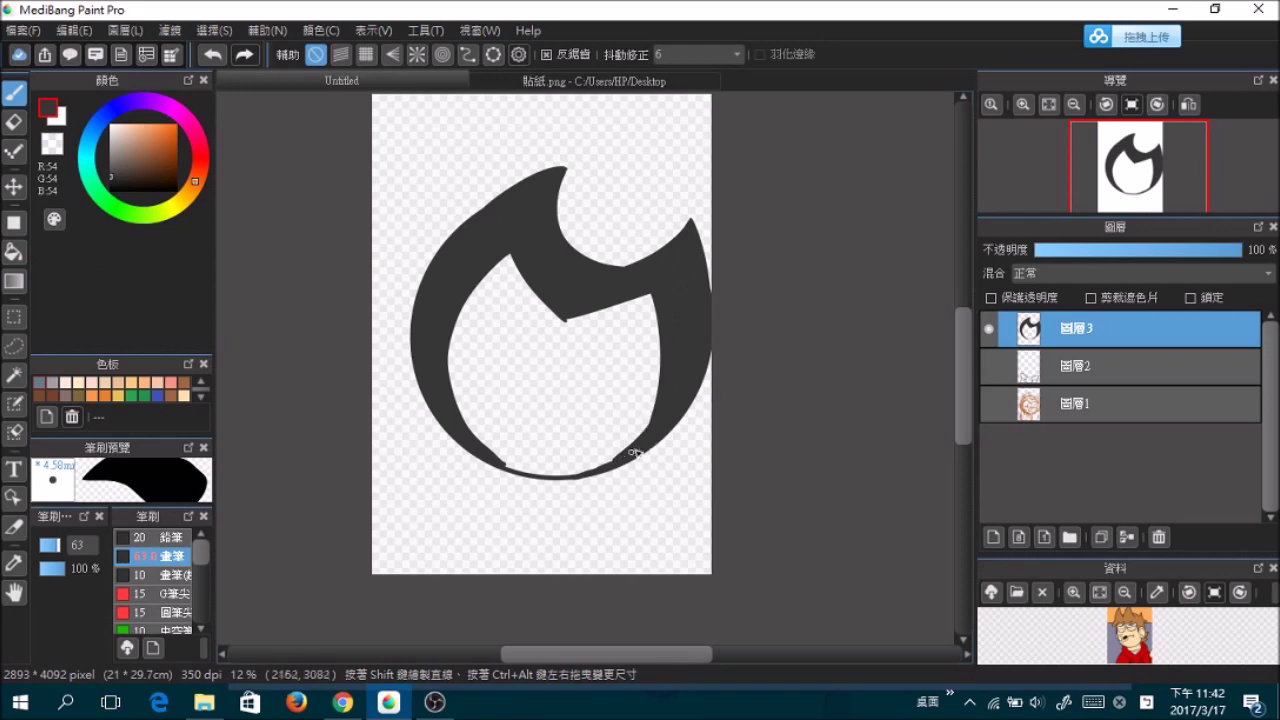
click(989, 366)
click(989, 366)
click(989, 403)
click(989, 403)
scroll(585, 365, up, 2)
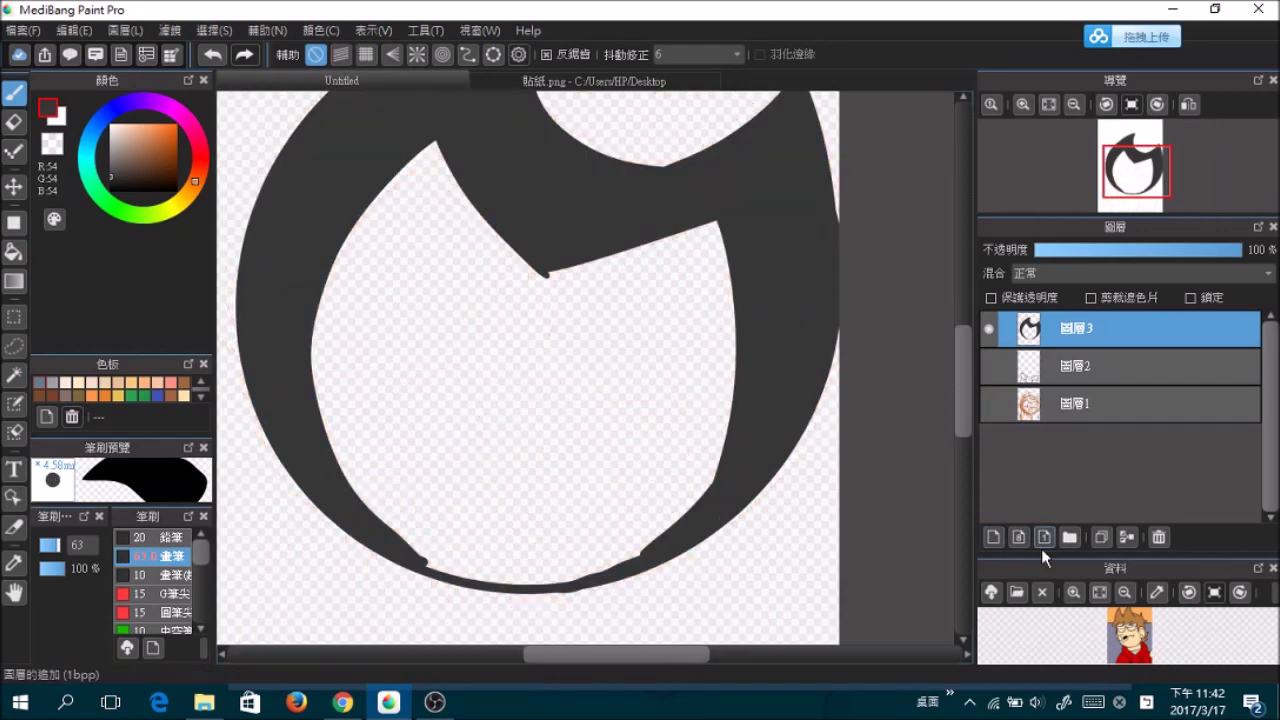
- Add a layer clipped to the head shape and try a size 302 watercolour stroke in RGB 36 on the right horn
click(988, 537)
click(1091, 297)
scroll(600, 360, up, 1)
scroll(160, 580, down, 3)
click(150, 628)
drag(800, 130, 825, 245)
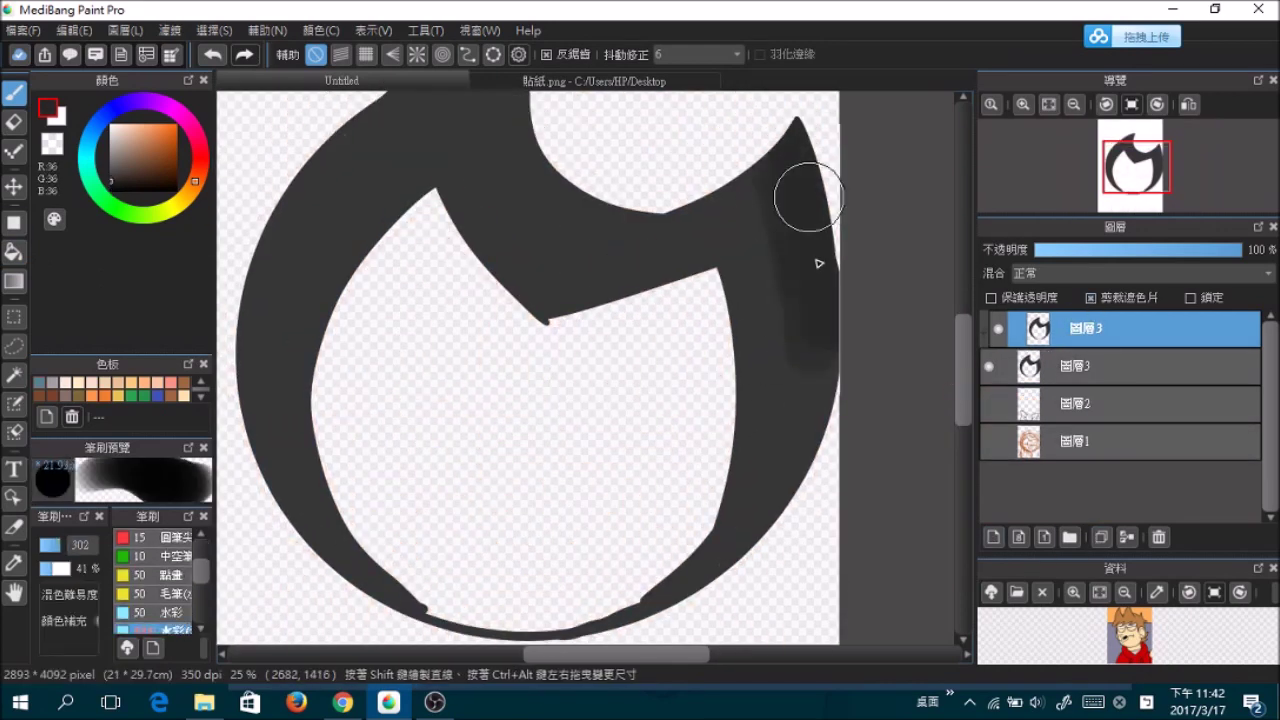
key(ctrl+z)
- Shade the left curve, upper centre and lower right of the head shape with dark watercolour strokes
scroll(586, 206, down, 1)
mouse_move(480, 440)
mouse_down()
mouse_move(427, 232)
mouse_move(566, 214)
mouse_move(586, 294)
mouse_move(573, 189)
mouse_up()
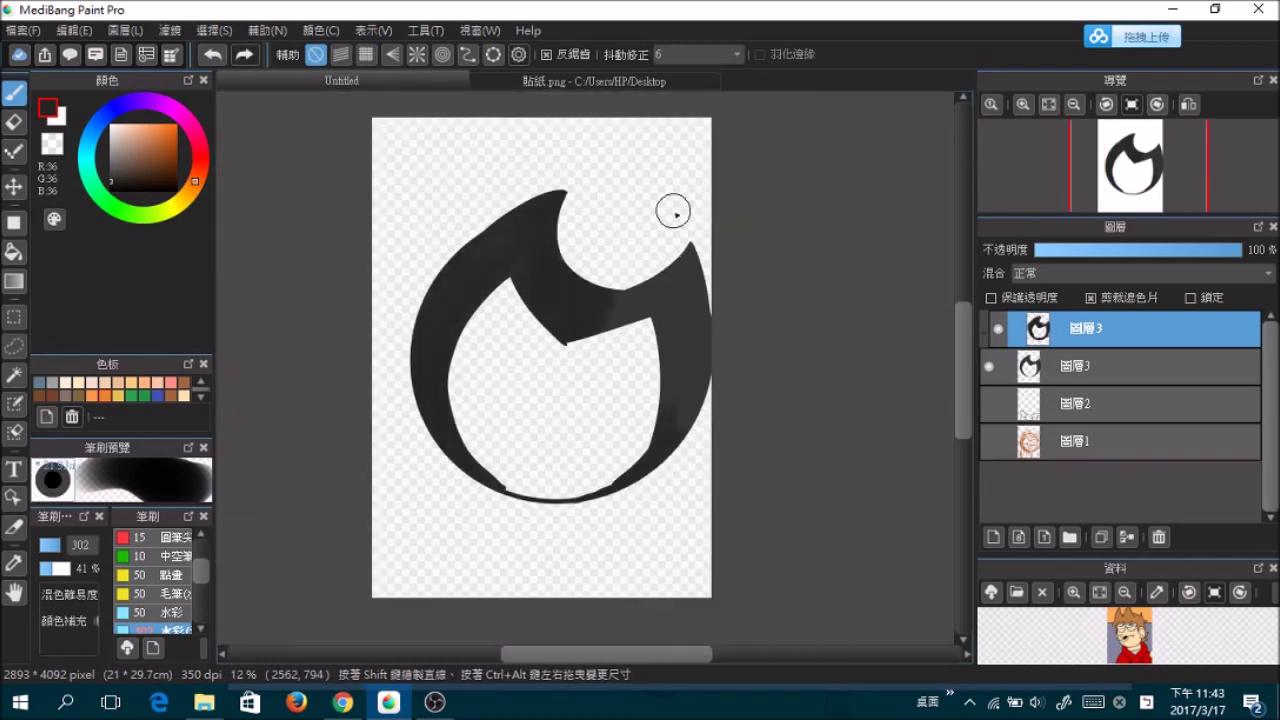
mouse_move(486, 214)
mouse_down()
mouse_move(578, 316)
mouse_move(626, 489)
mouse_up()
alt+click(684, 428)
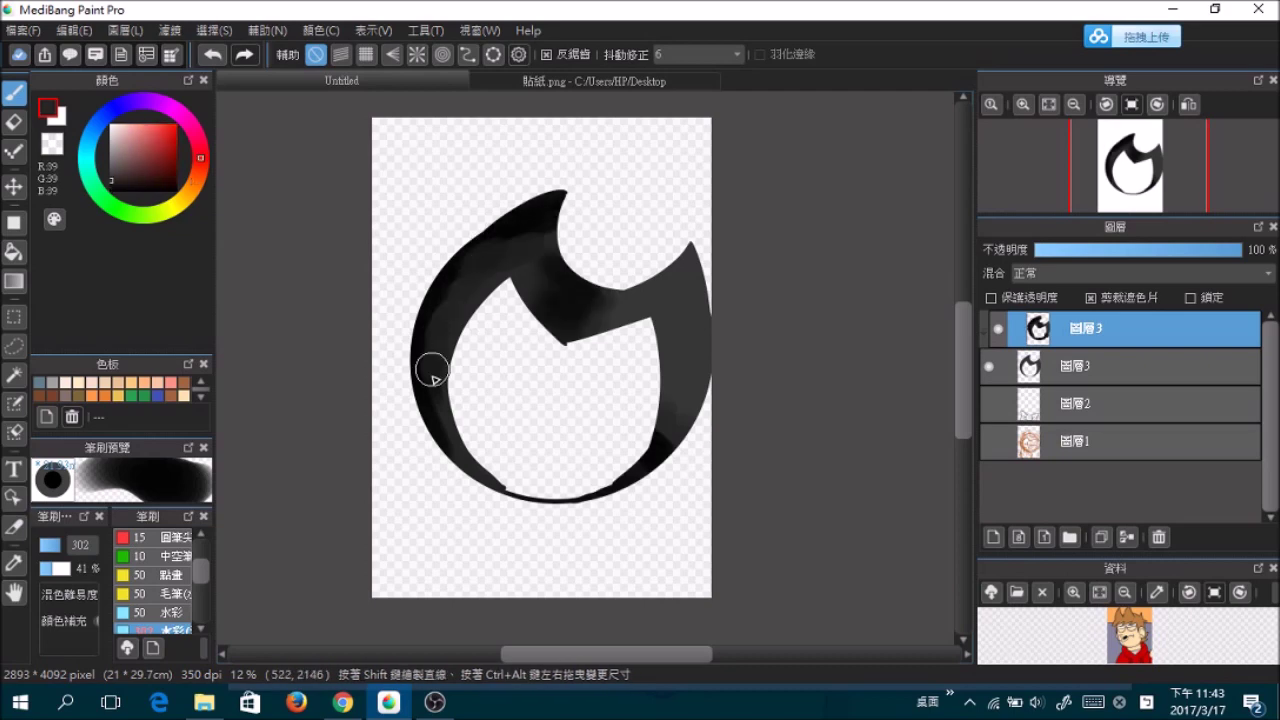
- Blend black and sampled dark greys across the head shape's left curve and the centre between the horns
scroll(436, 415, up, 3)
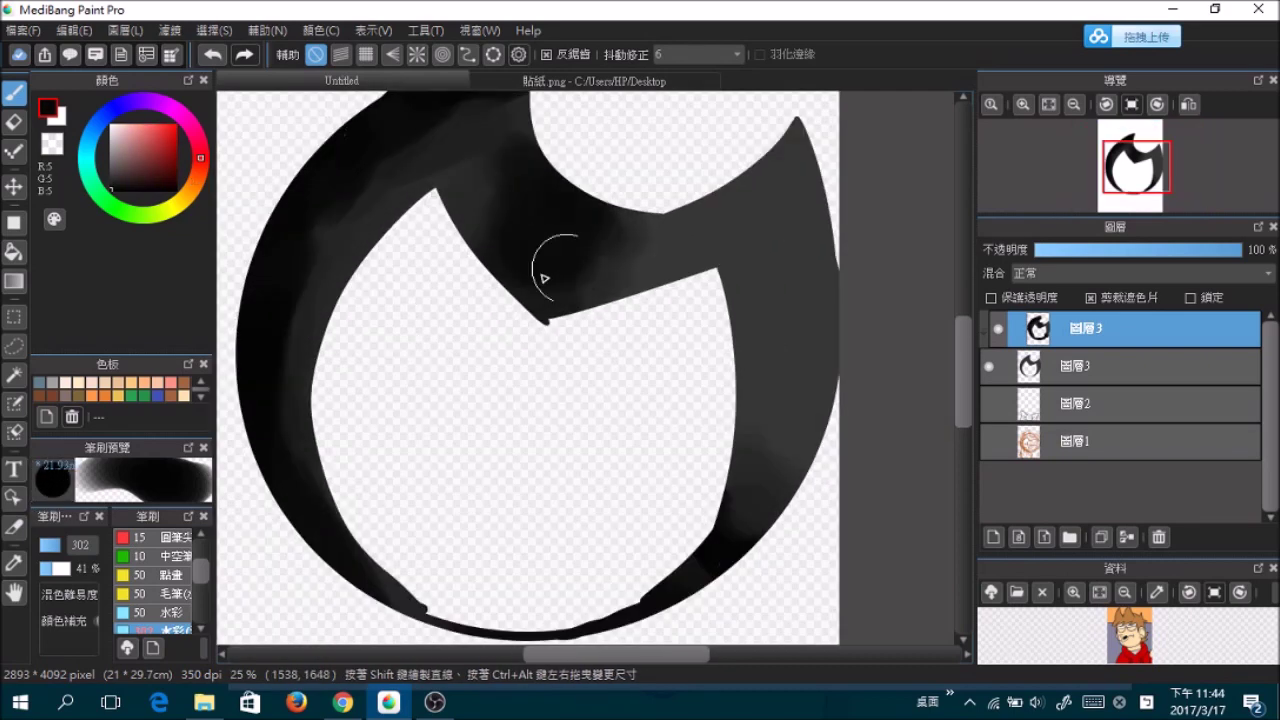
alt+click(636, 267)
drag(636, 267, 757, 514)
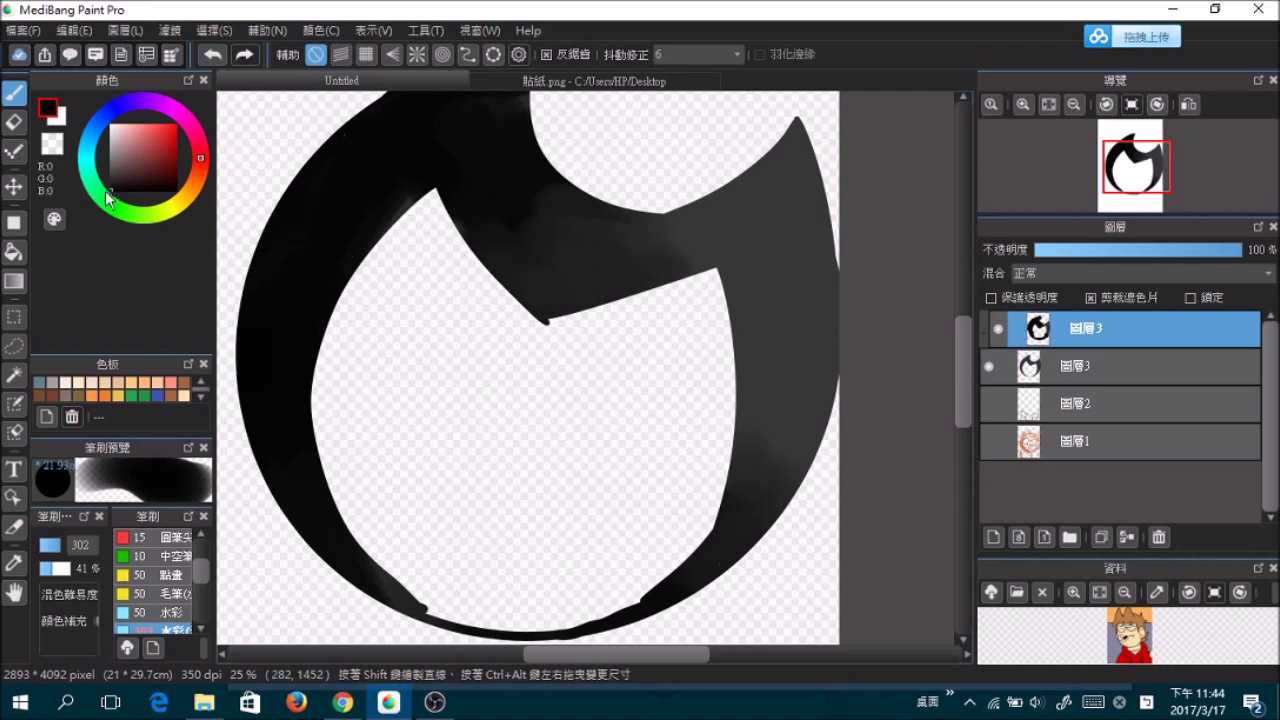
mouse_move(290, 500)
mouse_down()
mouse_move(457, 114)
mouse_move(329, 191)
mouse_up()
alt+click(335, 210)
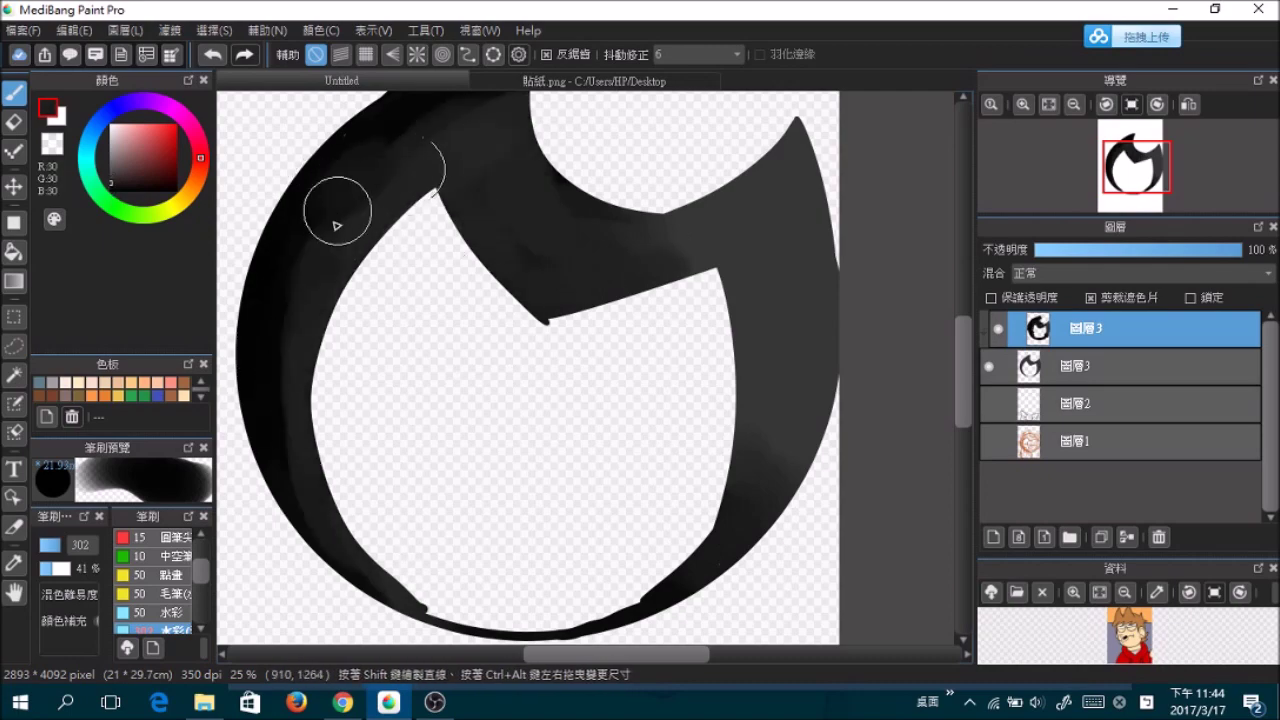
key(alt+Tab)
key(Escape)
key(ctrl+Tab)
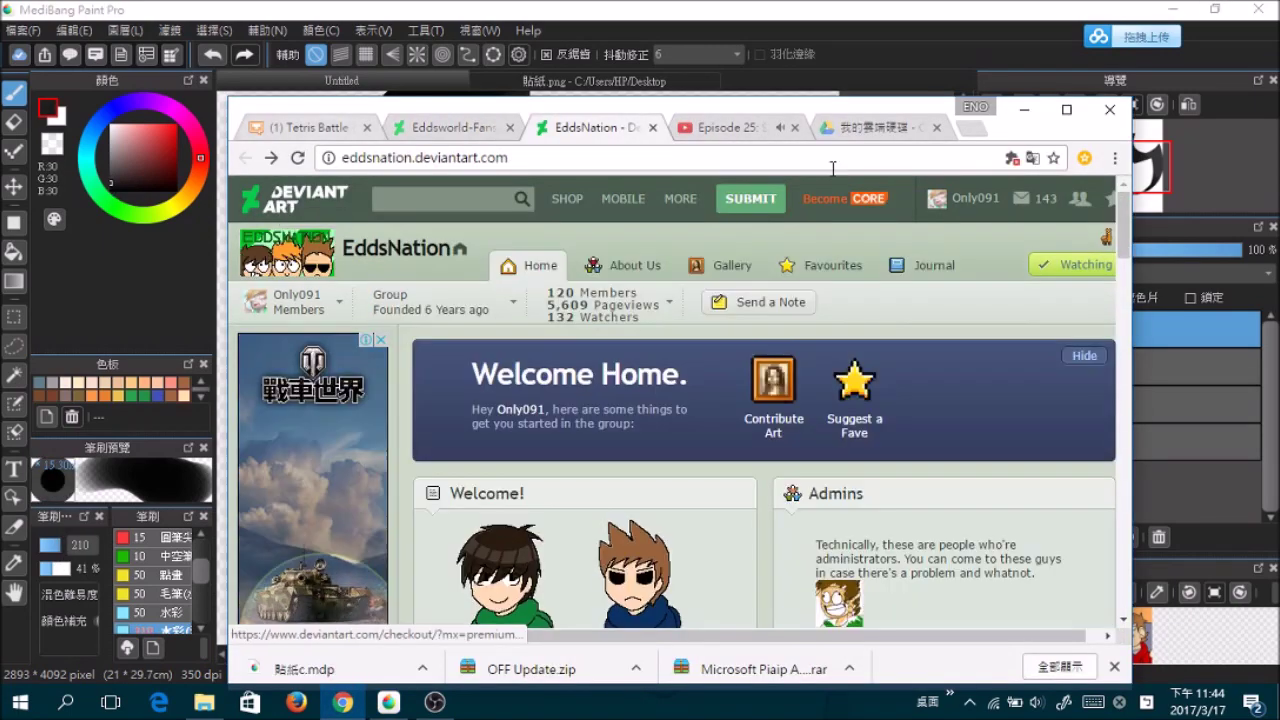
key(ctrl+Tab)
key(alt+Tab)
- Deepen the head shape's left edge and shade its right side with the watercolour brush at size 210
scroll(414, 289, down, 2)
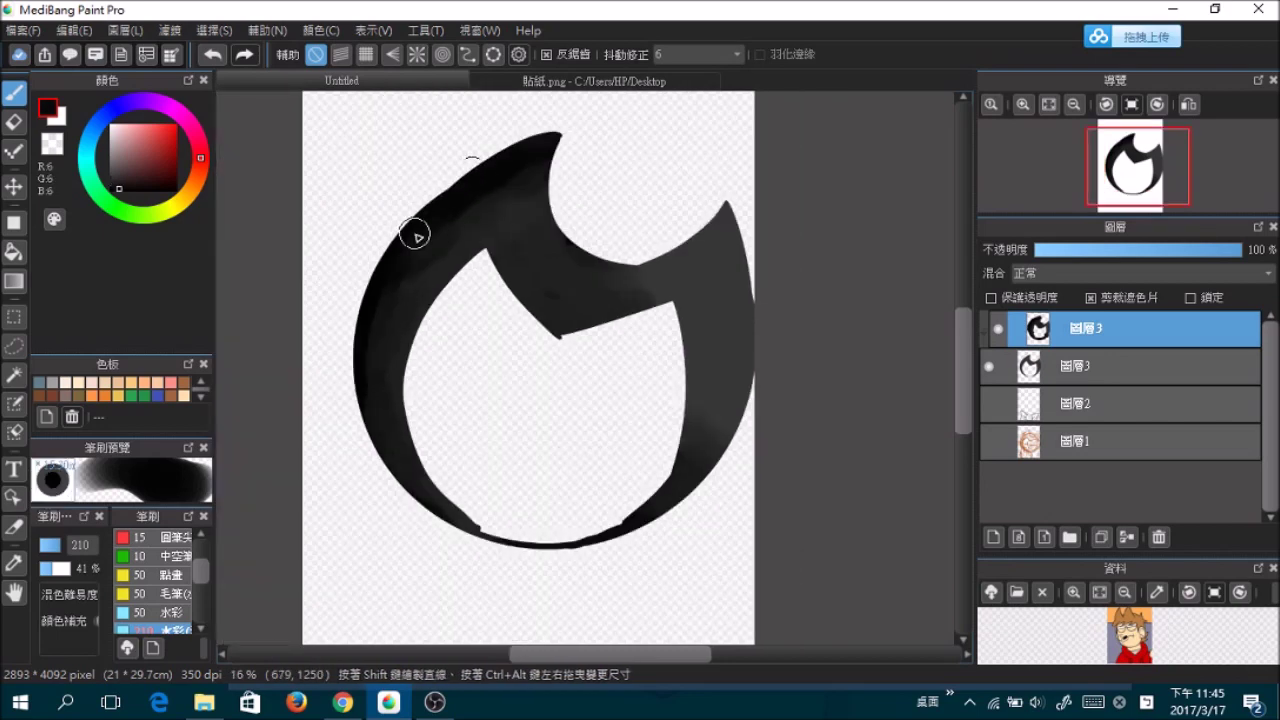
mouse_move(416, 513)
mouse_down()
mouse_move(566, 257)
mouse_move(509, 277)
mouse_move(514, 186)
mouse_move(420, 465)
mouse_up()
mouse_move(441, 253)
mouse_down()
mouse_move(437, 297)
mouse_move(541, 273)
mouse_move(380, 323)
mouse_up()
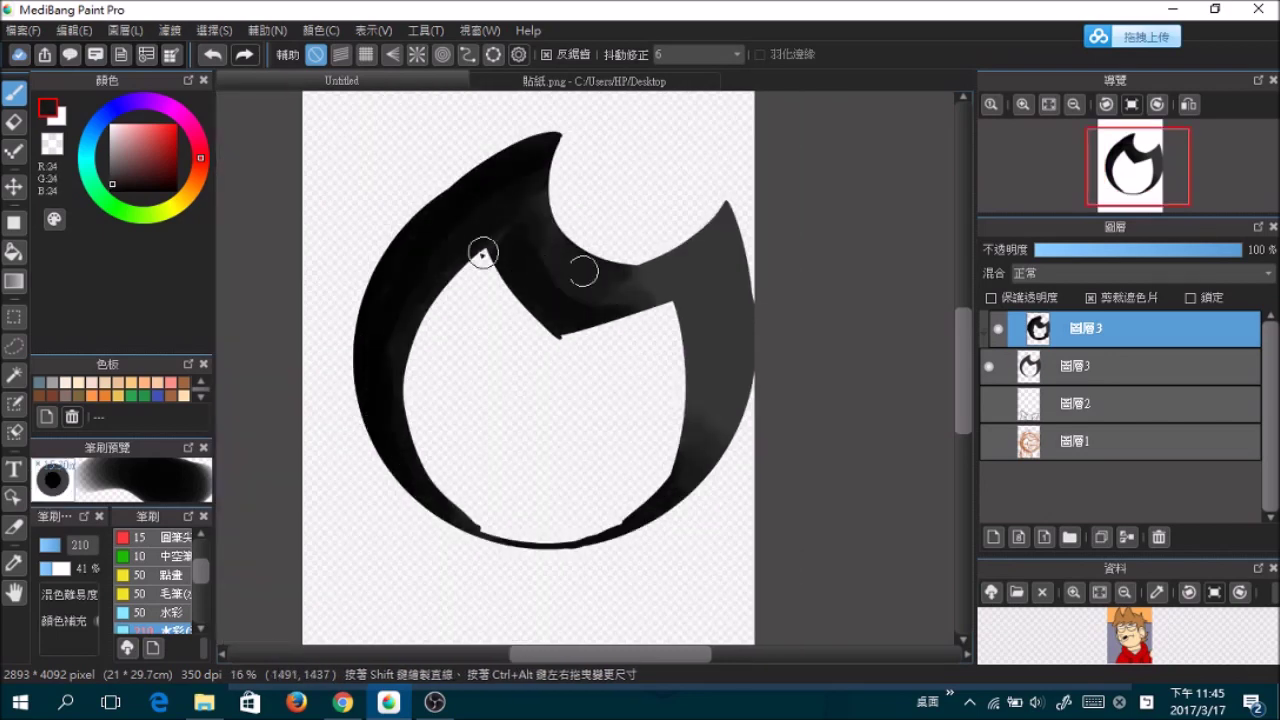
scroll(437, 389, up, 2)
mouse_move(709, 560)
mouse_down()
mouse_move(760, 466)
mouse_move(747, 369)
mouse_up()
drag(775, 510, 666, 234)
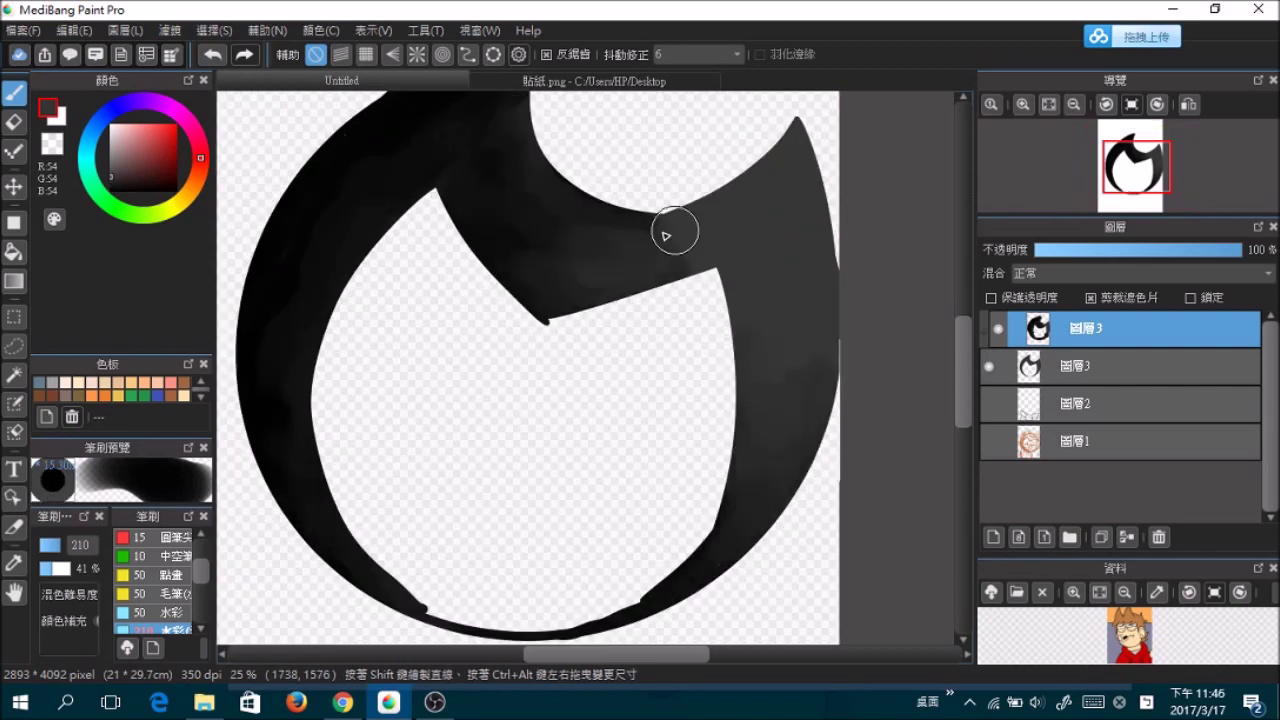
- Blend the shading across the centre of the head shape and merge the clipped shading into the layer below
alt+click(492, 232)
mouse_move(492, 232)
mouse_down()
mouse_move(577, 267)
mouse_move(794, 137)
mouse_up()
alt+click(463, 131)
key(ctrl+z)
key(ctrl+z)
key(ctrl+z)
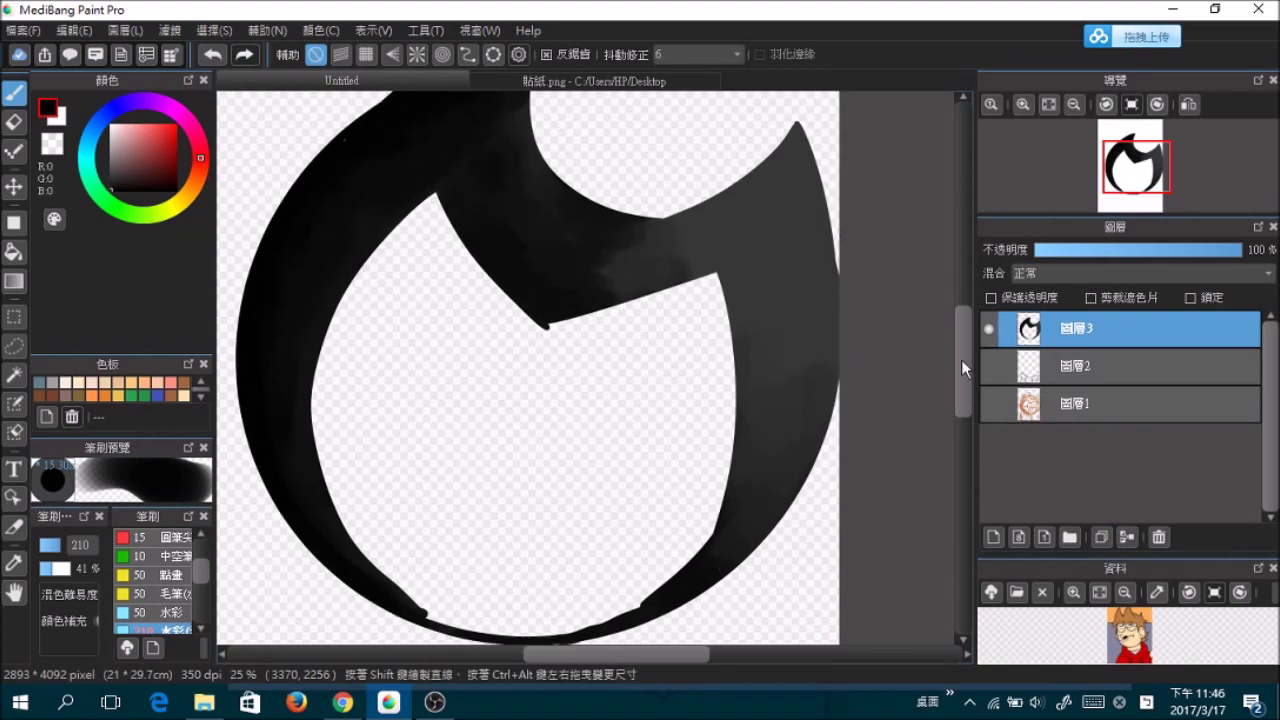
- Show only the sketch layer and add a new layer above it for drawing with the pencil brush at size 40
scroll(960, 418, down, 2)
scroll(960, 418, down, 3)
click(989, 328)
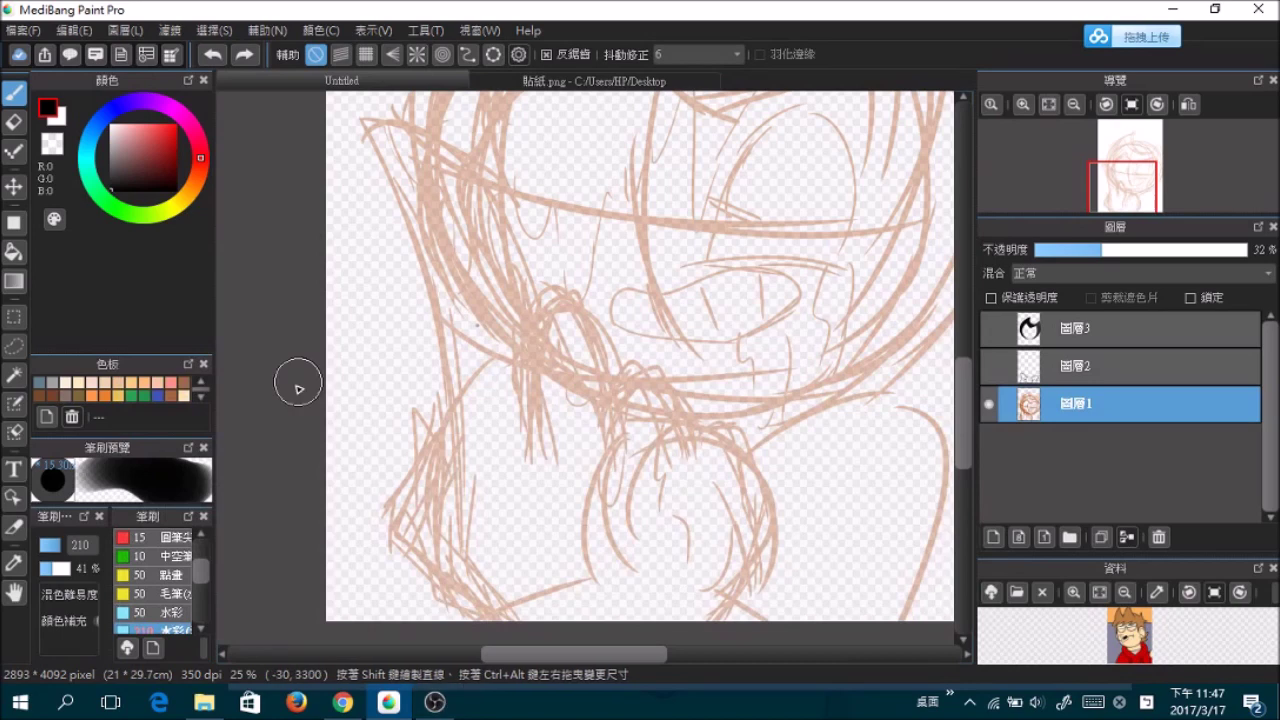
scroll(160, 580, up, 3)
click(165, 555)
drag(333, 492, 398, 555)
key(ctrl+z)
key(ctrl+shift+n)
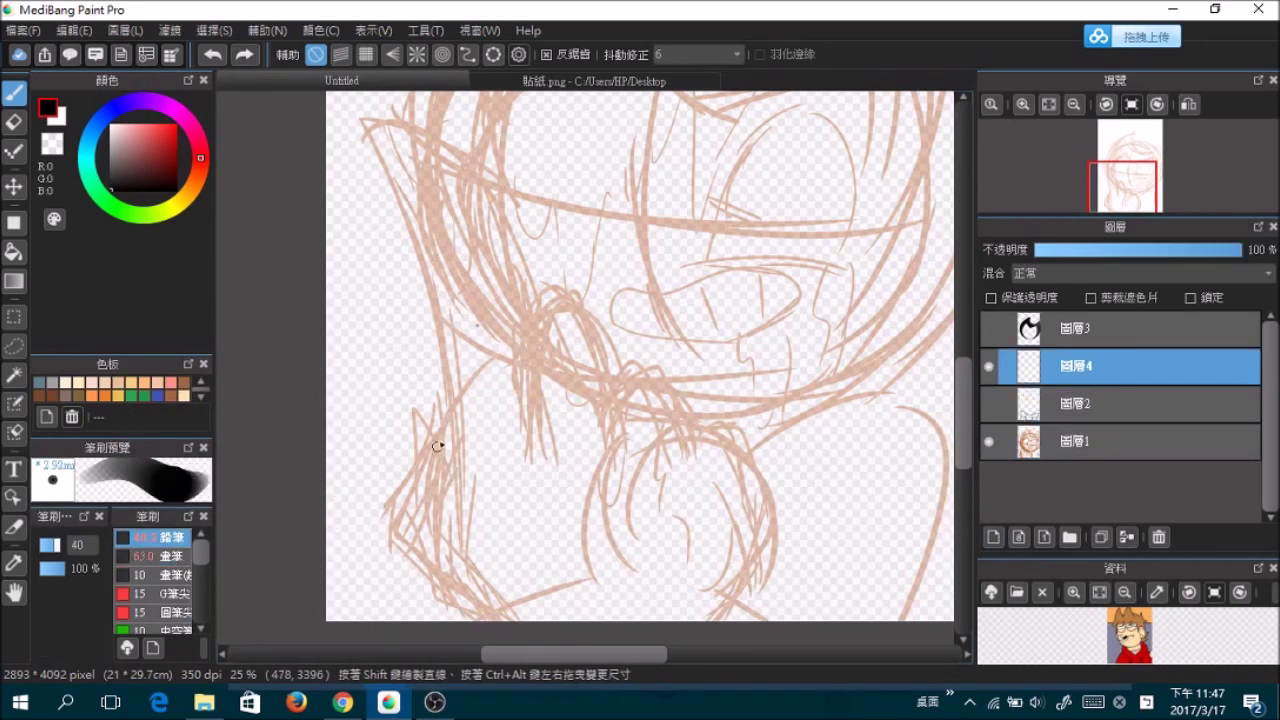
- Draw the raised index finger and the wrist side of the hand over the sketch
drag(370, 127, 459, 462)
key(ctrl+z)
drag(364, 125, 457, 460)
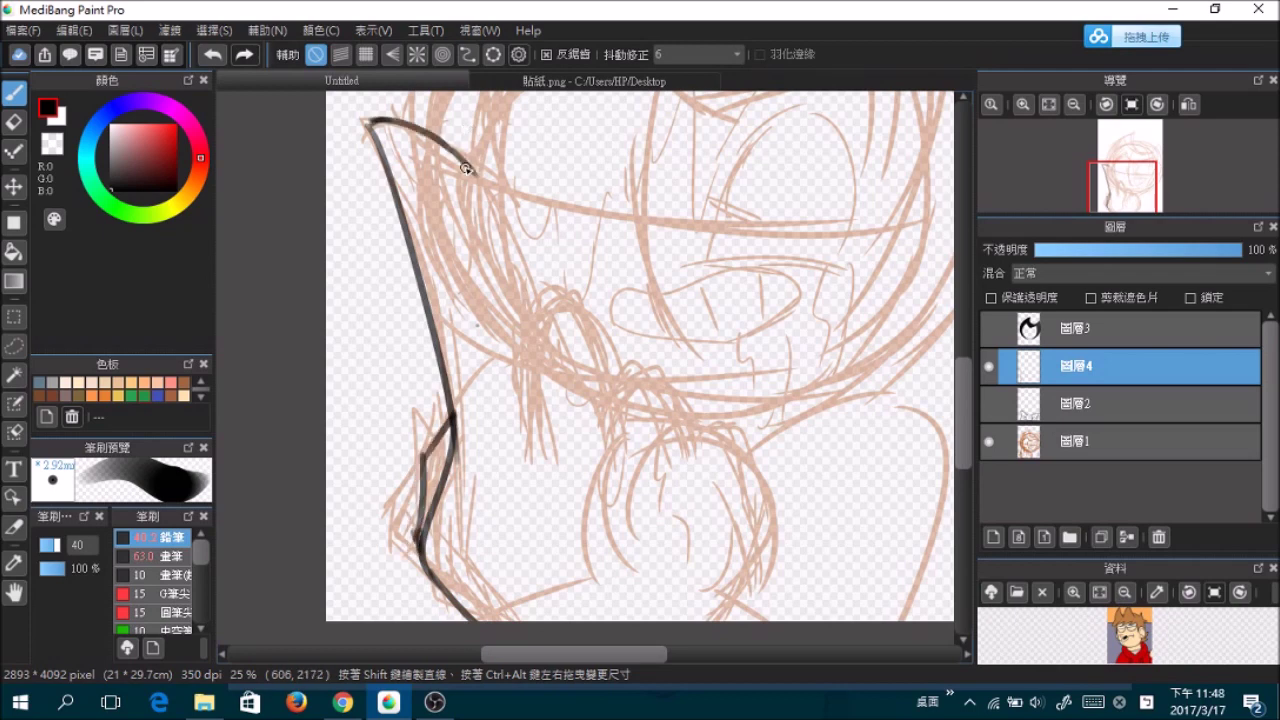
drag(531, 298, 616, 397)
- Draw the curled fingers and the outer edge of the hand down to the canvas edge
scroll(738, 449, down, 2)
drag(745, 330, 780, 420)
drag(716, 370, 770, 490)
drag(862, 298, 852, 355)
drag(862, 268, 900, 352)
drag(830, 400, 826, 402)
drag(855, 400, 873, 389)
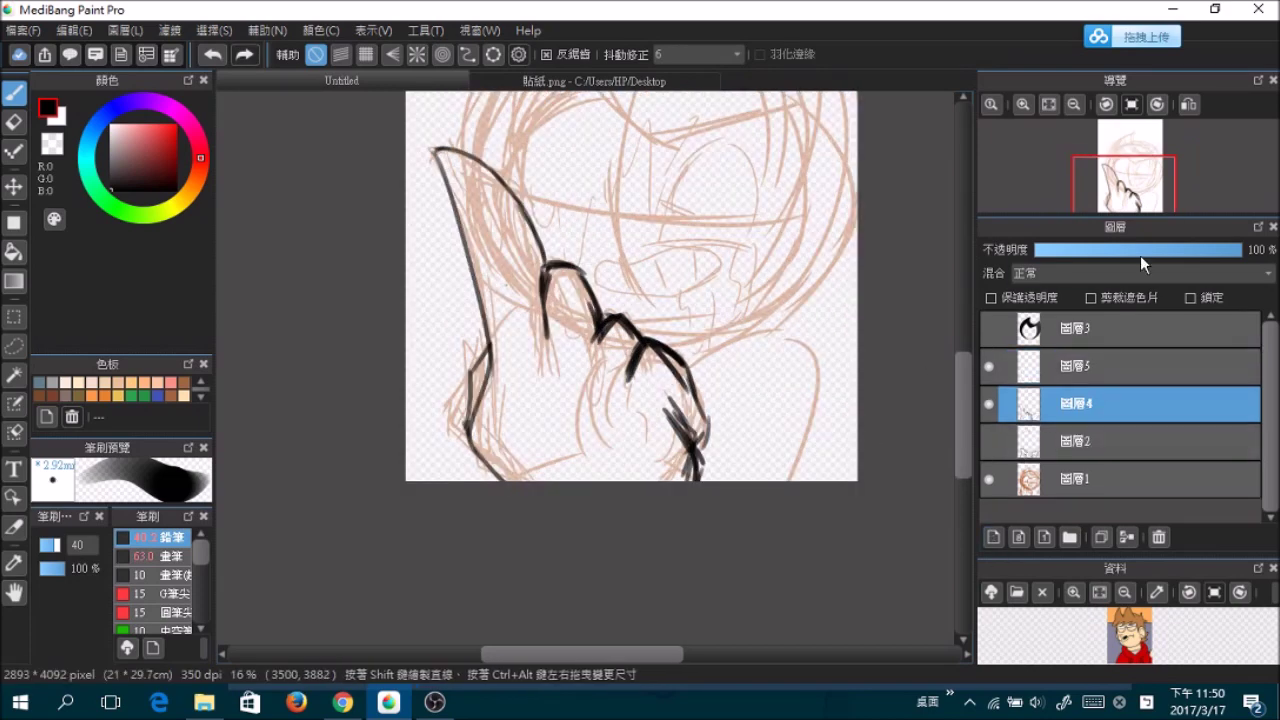
- Hide the sketch and trace a clean outline of the hand on 圖層5 over the faded rough layer 圖層4
click(990, 478)
drag(438, 149, 473, 240)
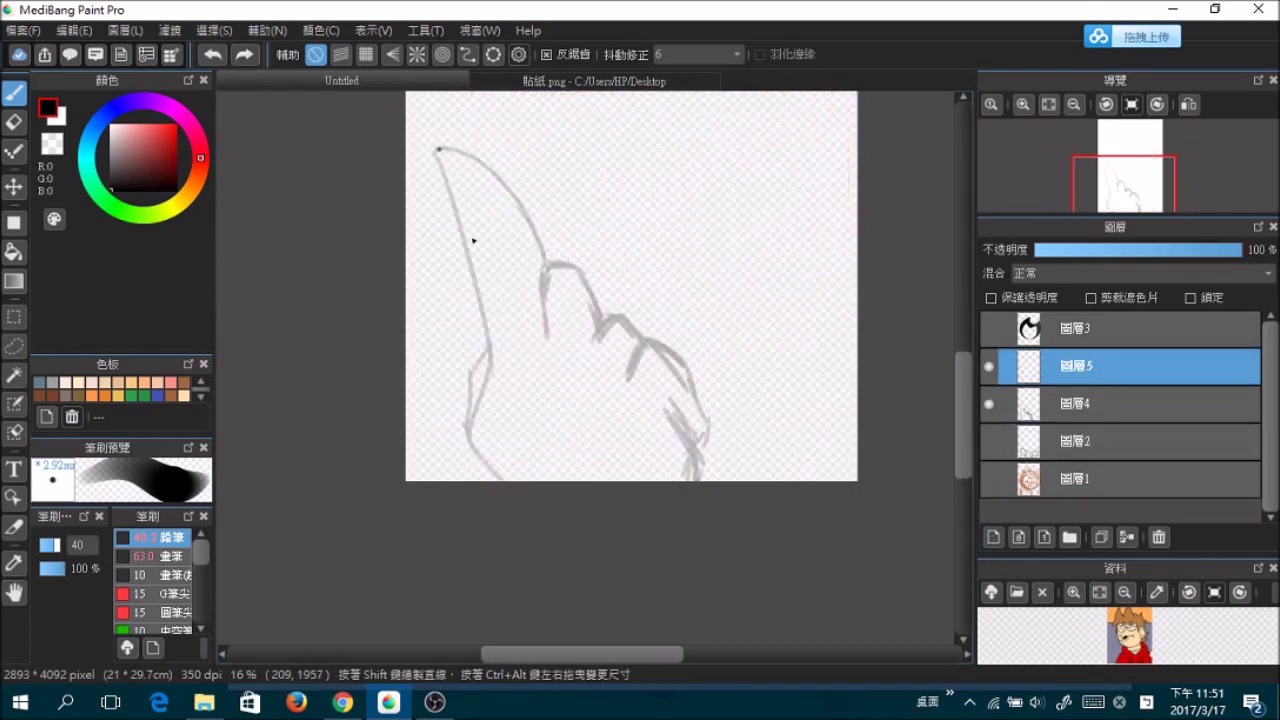
key(ctrl+z)
drag(488, 350, 475, 410)
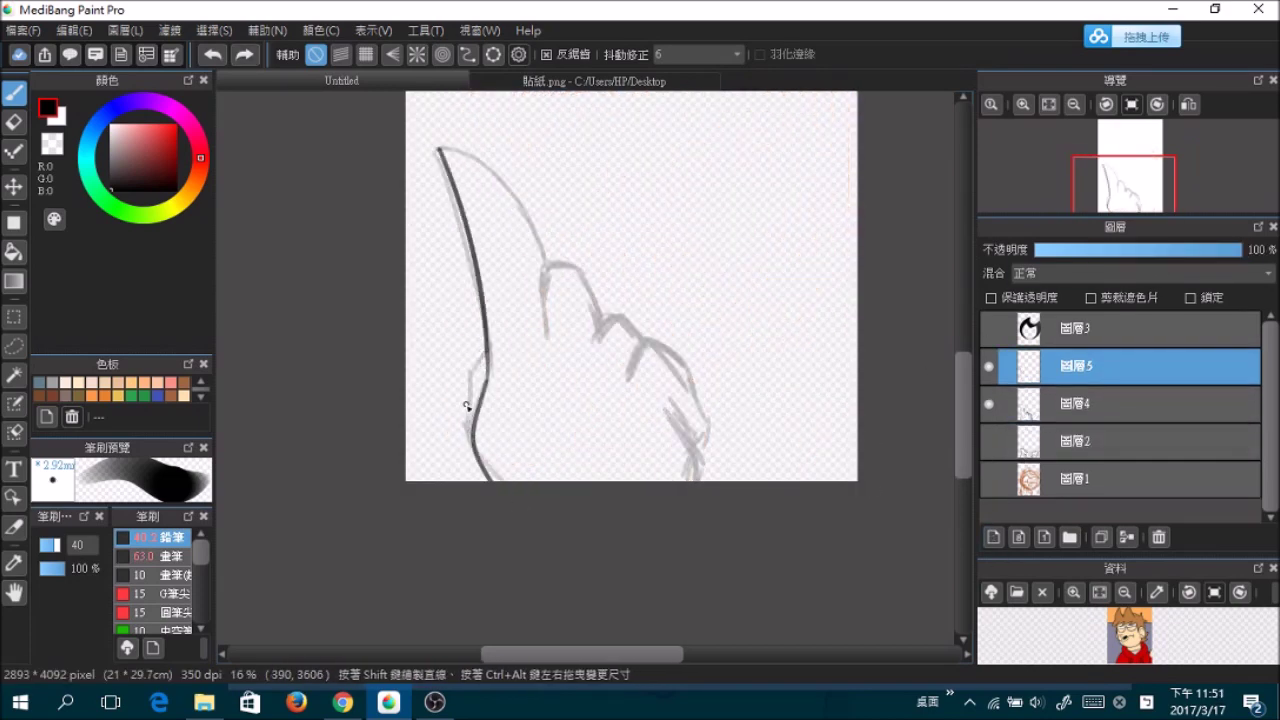
key(ctrl+z)
mouse_move(546, 288)
mouse_down()
mouse_move(623, 333)
mouse_move(646, 374)
mouse_move(644, 348)
mouse_move(705, 478)
mouse_up()
click(989, 403)
drag(747, 372, 728, 410)
drag(757, 386, 768, 396)
drag(773, 382, 787, 396)
drag(791, 382, 804, 379)
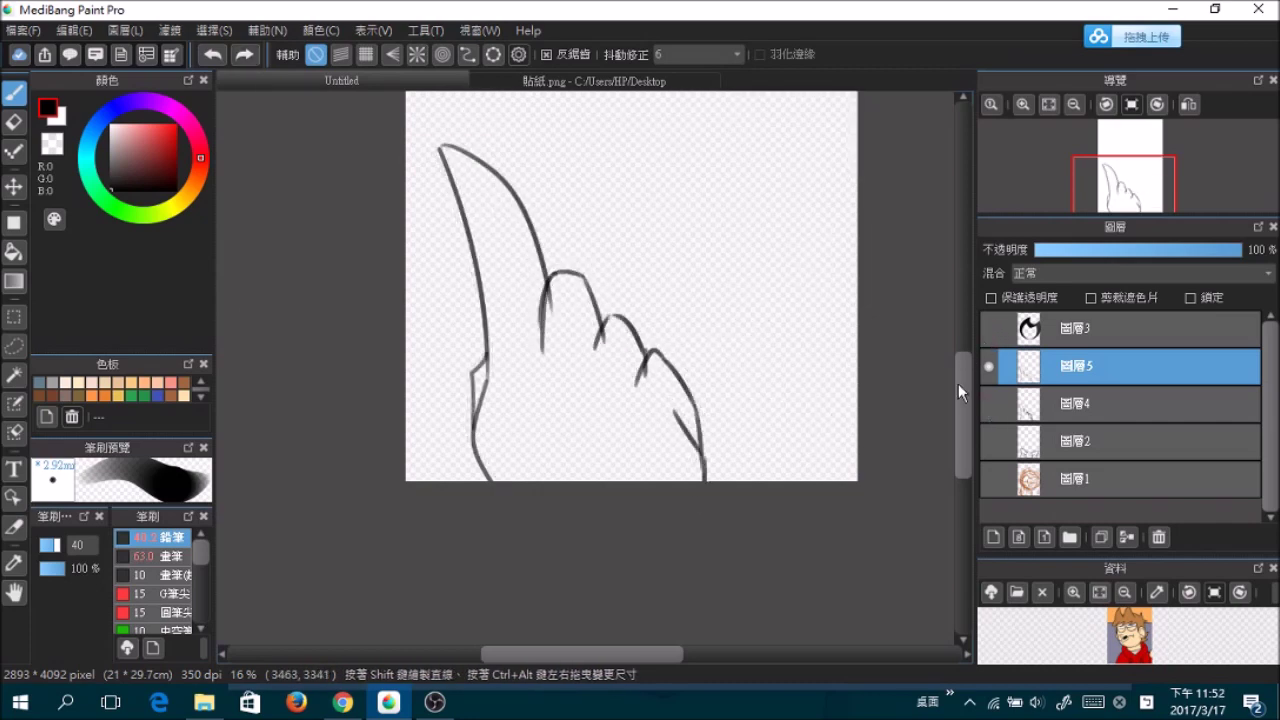
- Fill the inside of the outlined hand with white
key(x)
key(g)
click(522, 393)
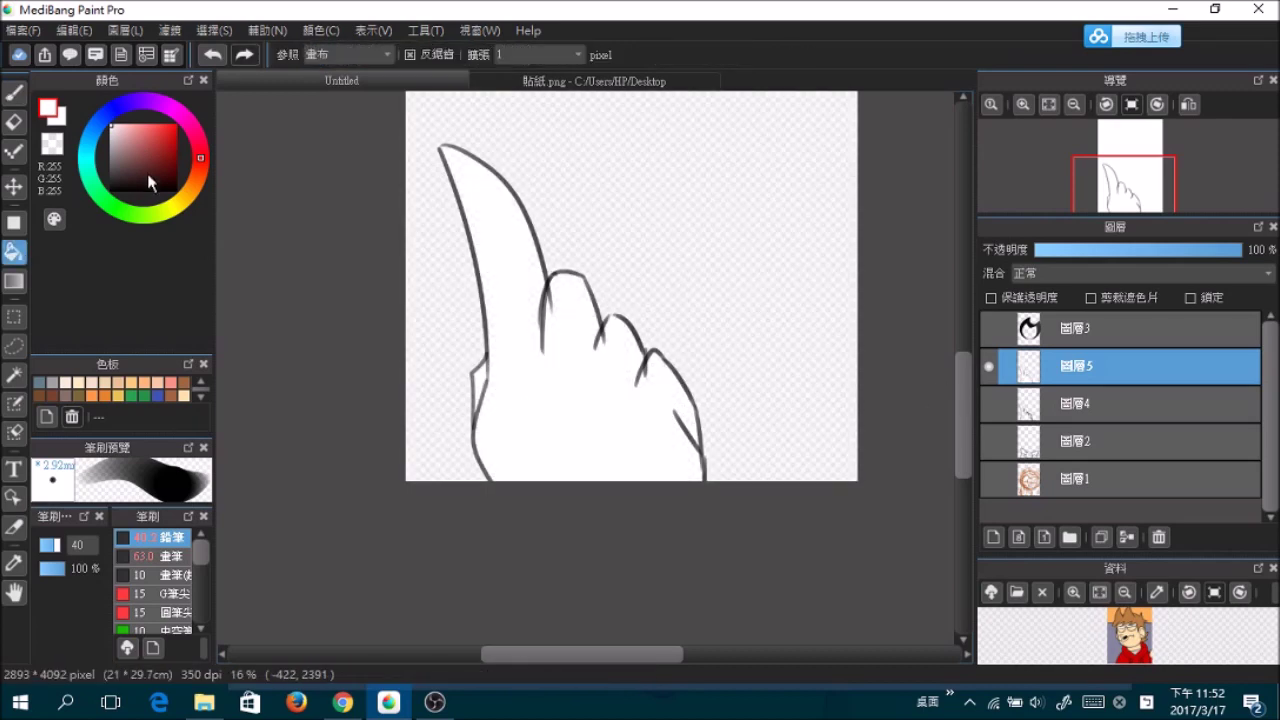
key(x)
key(b)
key(ctrl+z)
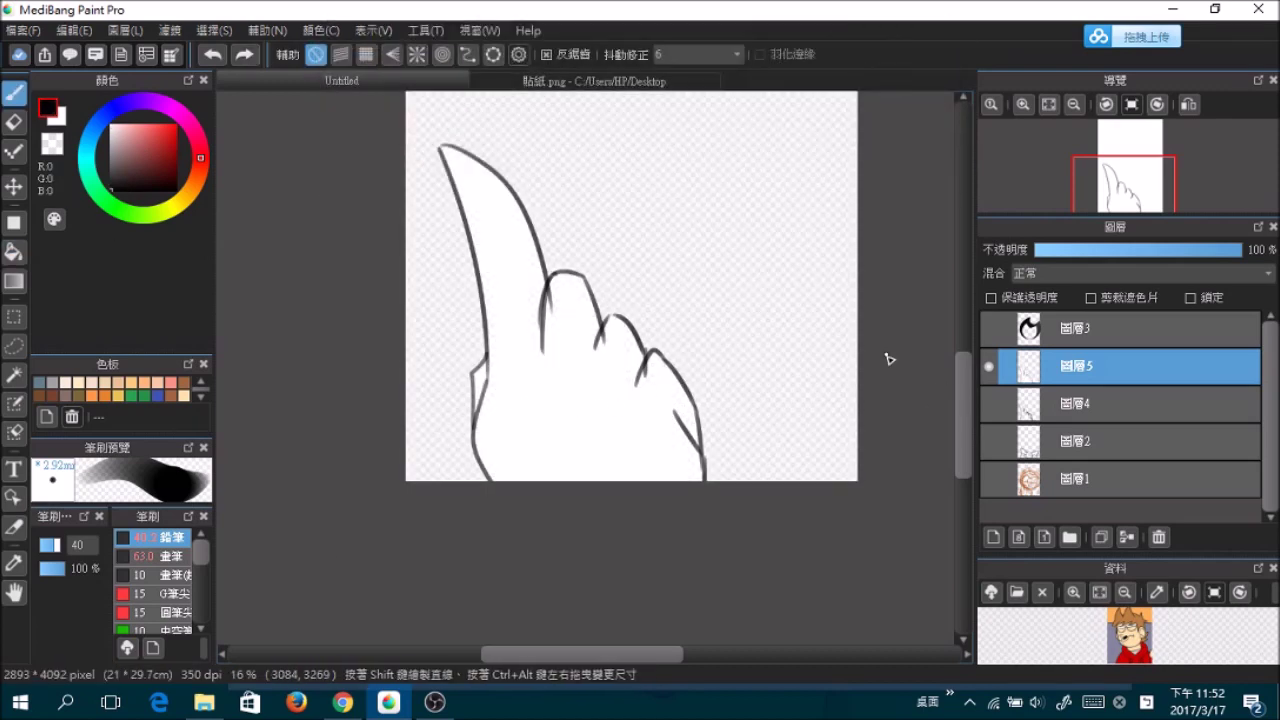
- Add a layer clipped to the hand and shade the fingers and palm edge with light grey watercolour
key(ctrl+shift+n)
key(ctrl+alt+g)
key(ctrl+z)
alt+click(491, 426)
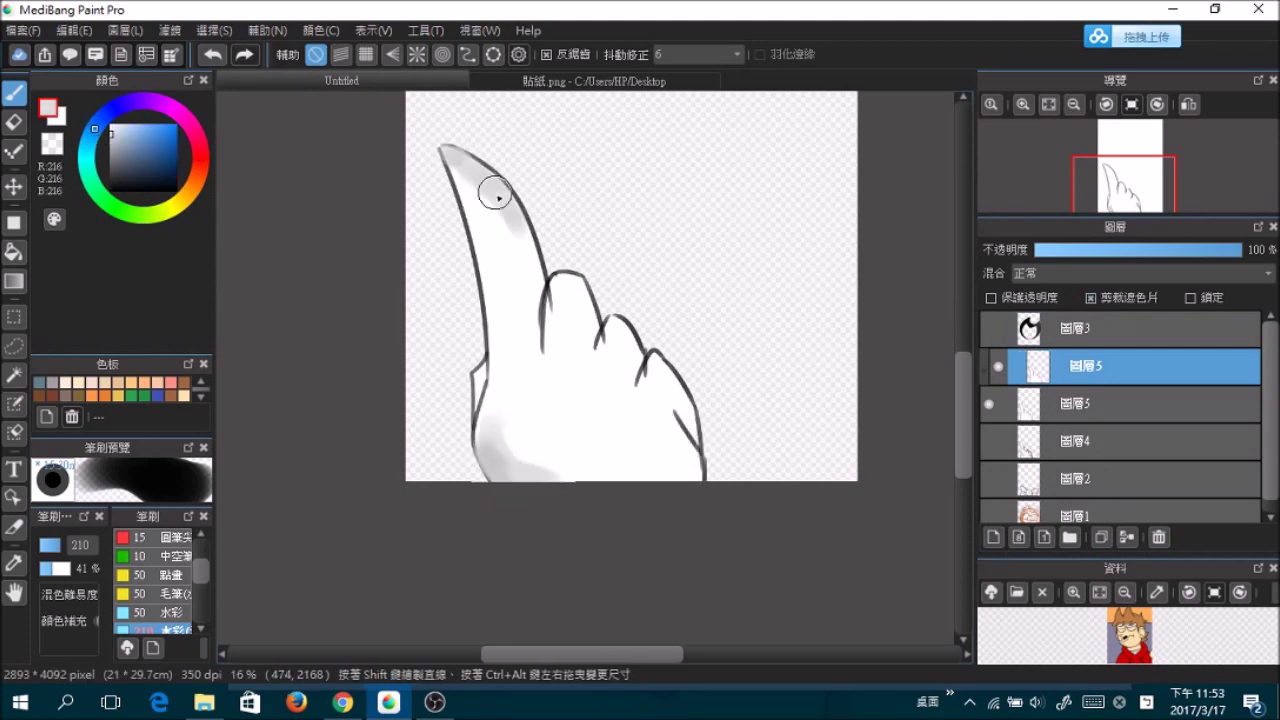
drag(560, 302, 612, 323)
- Dab light grey shadow spots at the palm's base and across the back of the hand
click(502, 470)
click(510, 380)
click(567, 390)
click(610, 403)
click(635, 418)
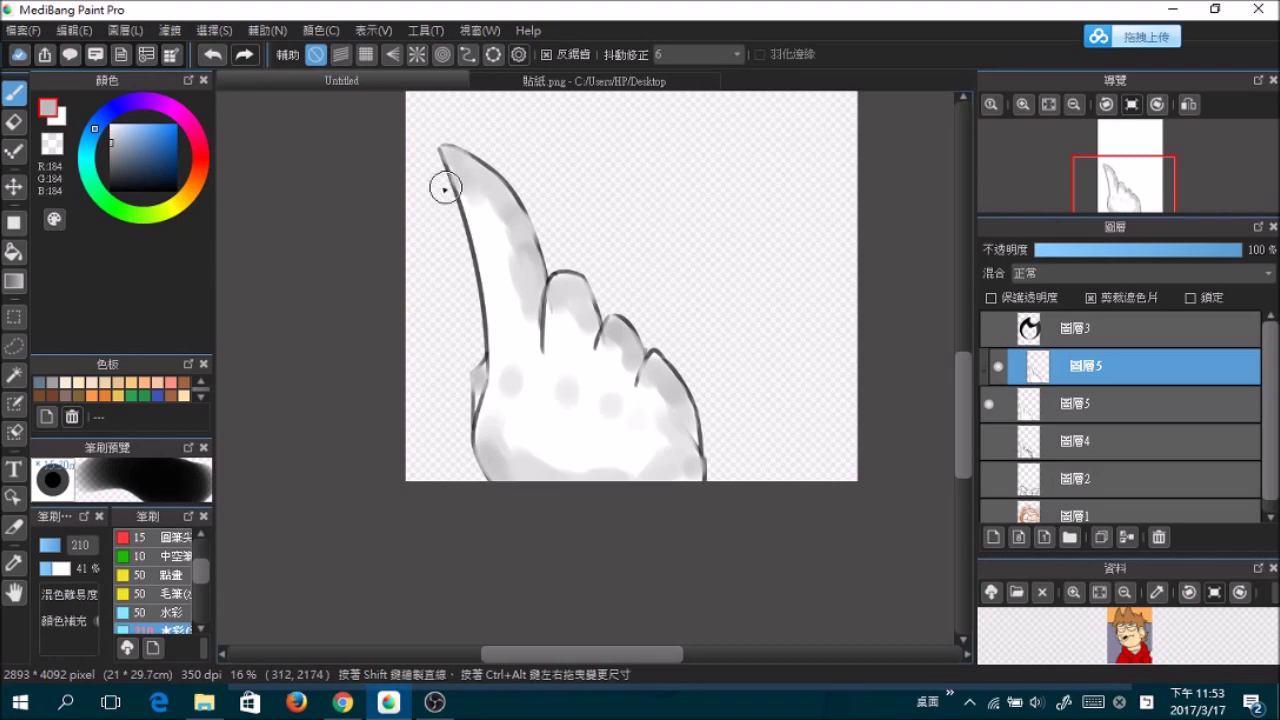
- Darken the palm edge and the outermost finger with RGB 184 grey using the watercolour brush at size 80
scroll(585, 362, up, 3)
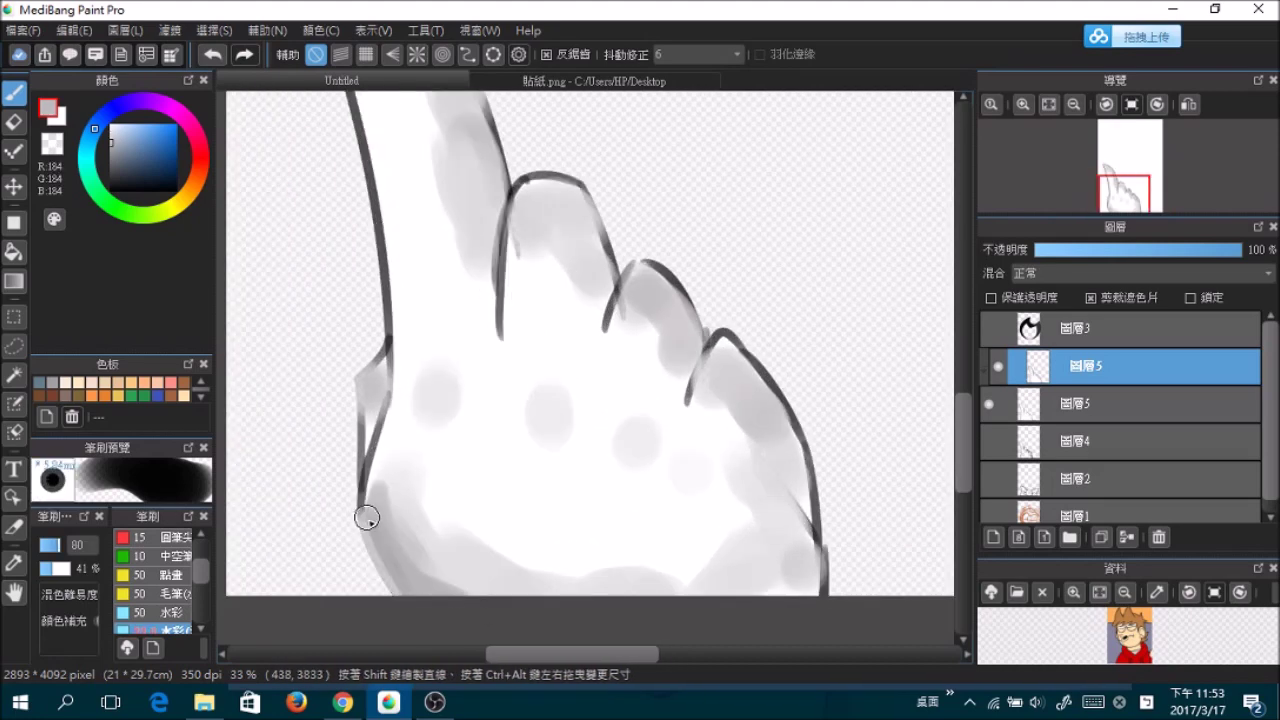
mouse_move(806, 540)
mouse_down()
mouse_move(786, 581)
mouse_move(745, 470)
mouse_up()
mouse_move(715, 345)
mouse_down()
mouse_move(760, 390)
mouse_move(810, 515)
mouse_up()
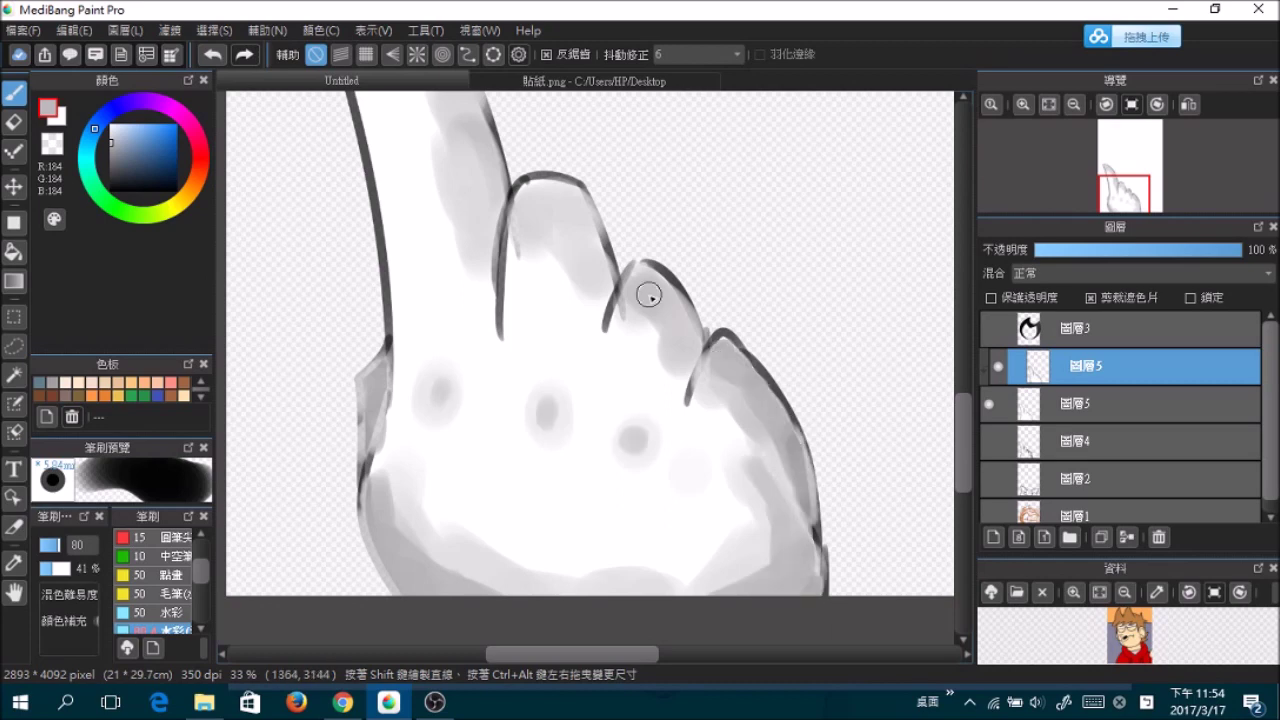
- Deepen and blend the shading along the raised index finger with white and sampled greys
scroll(967, 440, up, 3)
scroll(534, 363, up, 1)
mouse_move(306, 163)
mouse_down()
mouse_move(386, 206)
mouse_move(500, 435)
mouse_move(415, 308)
mouse_up()
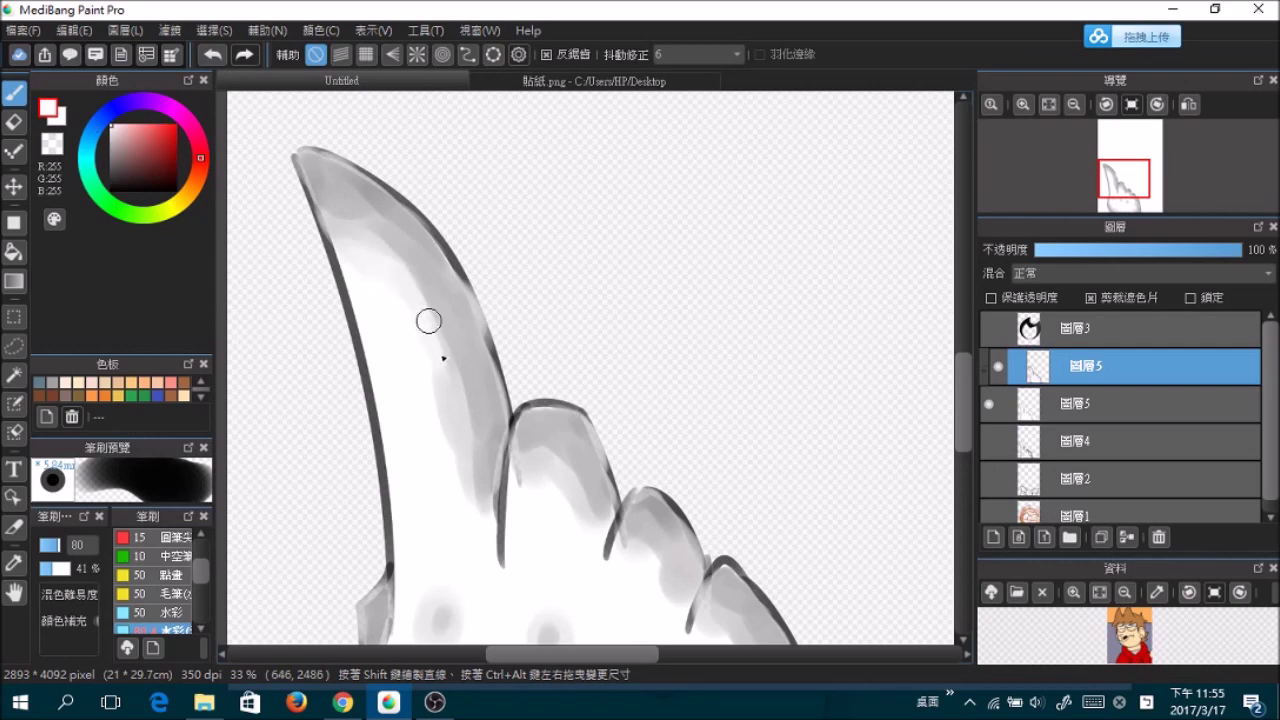
drag(327, 230, 335, 190)
alt+click(372, 222)
drag(420, 270, 380, 330)
alt+click(372, 222)
mouse_move(310, 165)
mouse_down()
mouse_move(400, 212)
mouse_move(486, 363)
mouse_move(505, 440)
mouse_move(571, 486)
mouse_move(523, 443)
mouse_up()
click(990, 404)
- Blend sampled greys along the index finger and deepen the shading on the edges of the folded fingers
alt+click(434, 234)
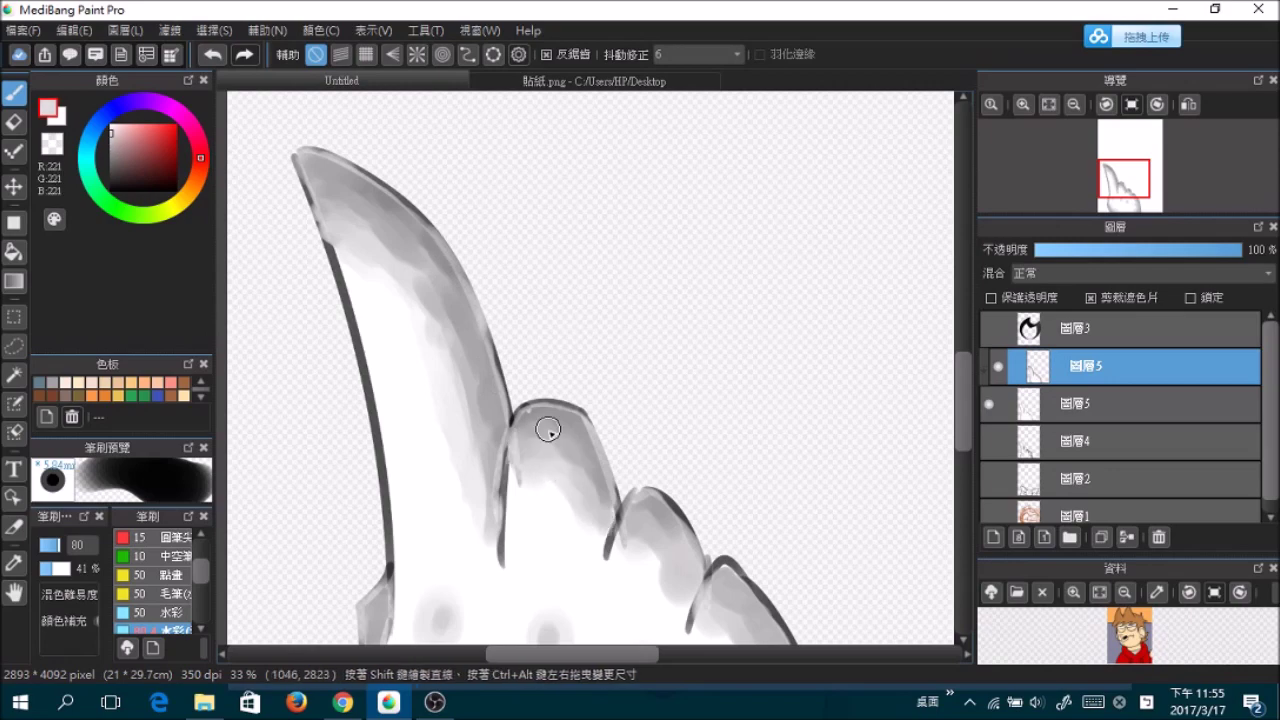
scroll(671, 494, down, 3)
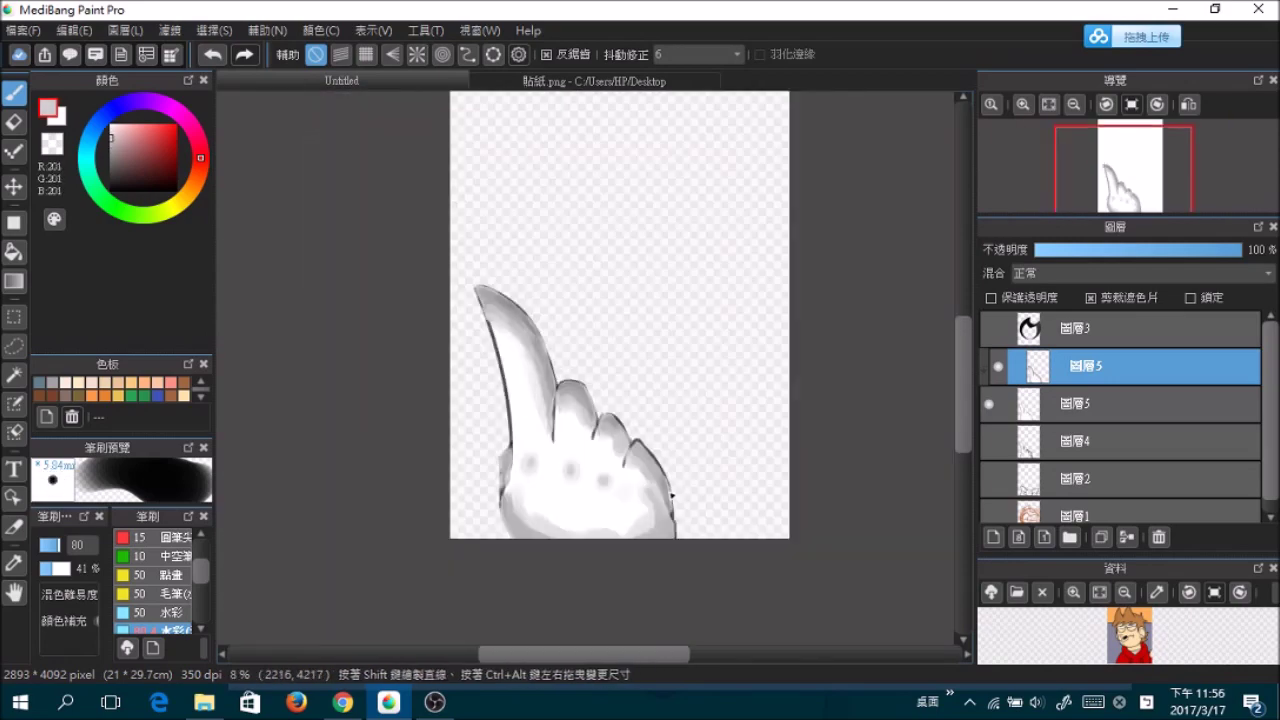
scroll(700, 566, up, 5)
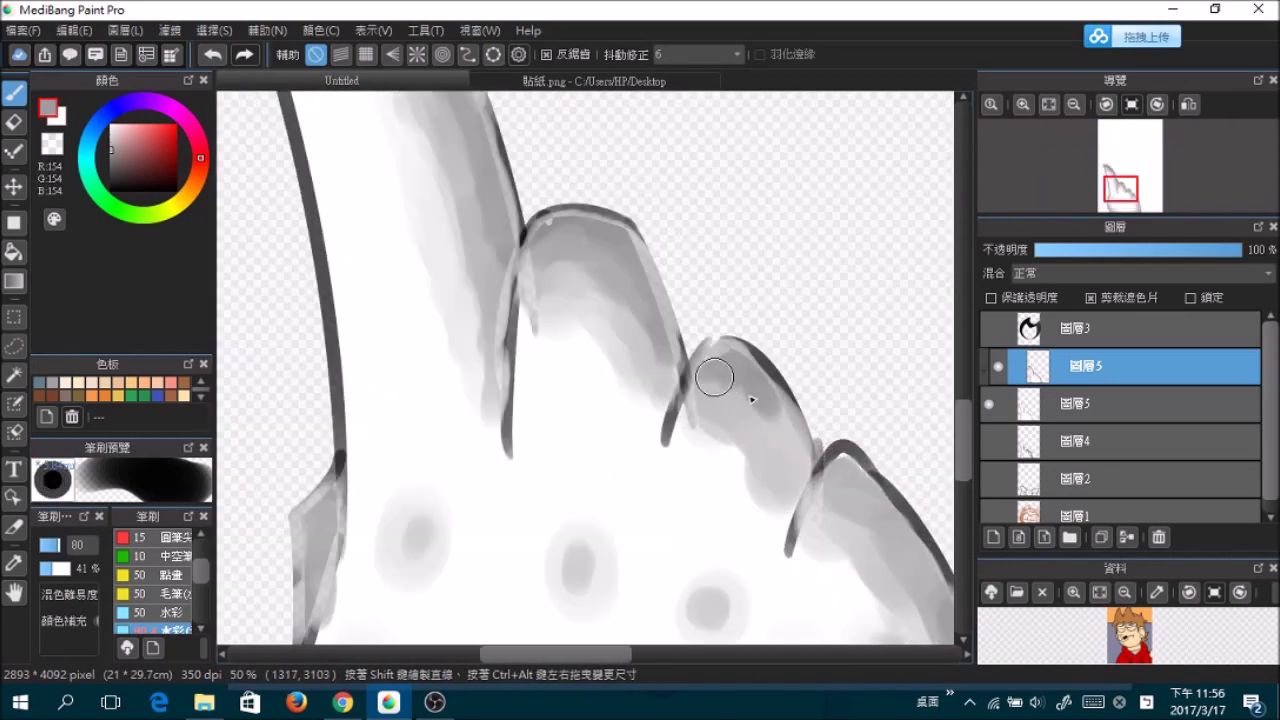
alt+click(706, 426)
mouse_move(785, 560)
mouse_down()
mouse_move(800, 457)
mouse_move(765, 560)
mouse_up()
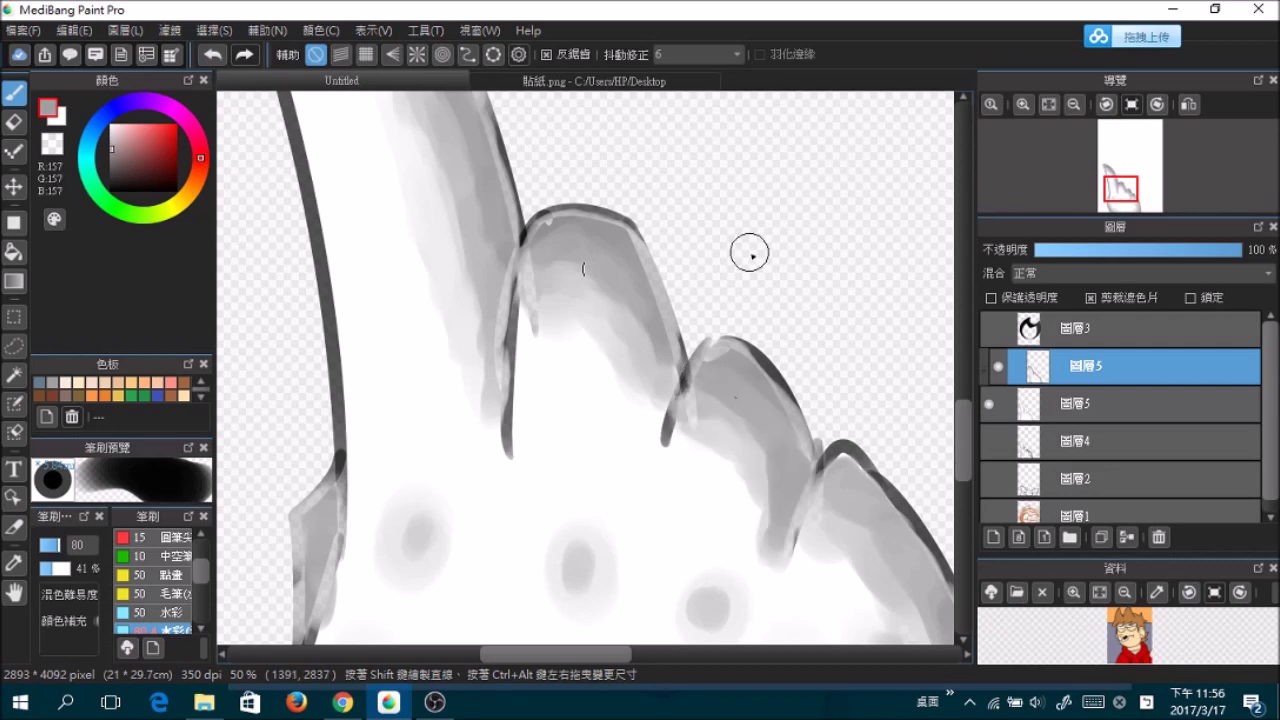
- Soften the three grey knuckle spots on the back of the hand with white at brush size 80
scroll(700, 235, down, 2)
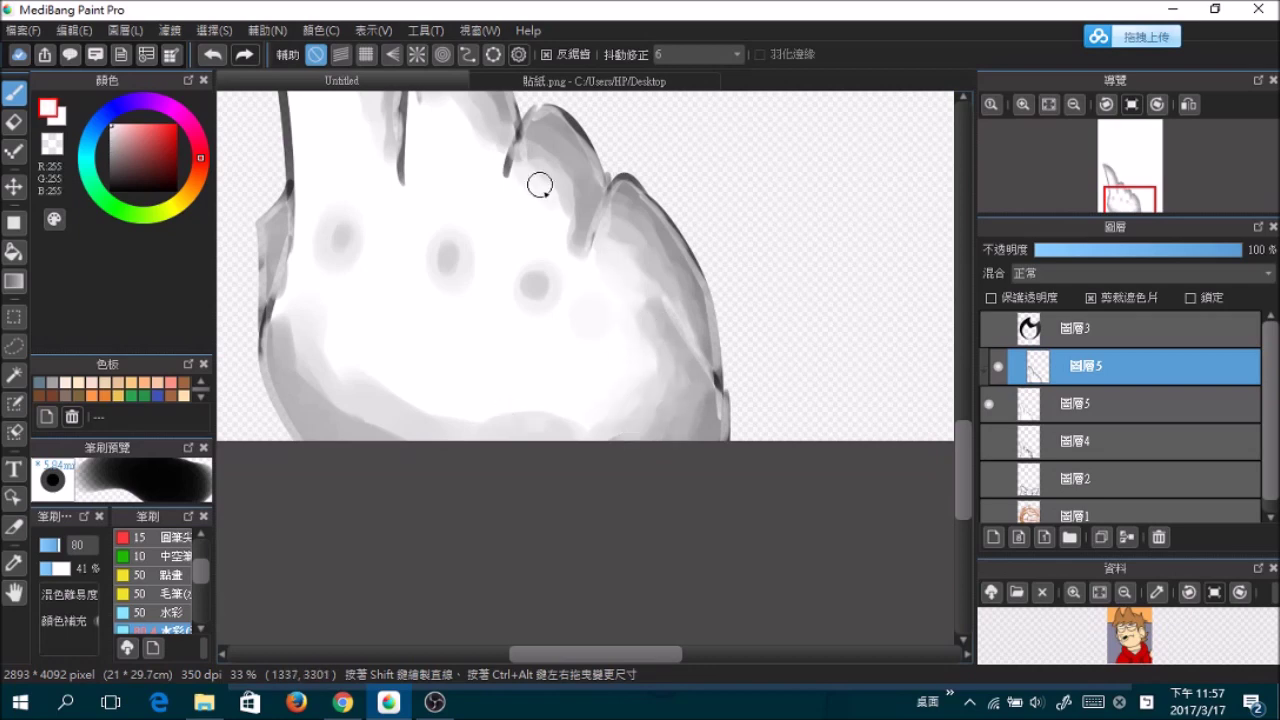
drag(432, 246, 468, 284)
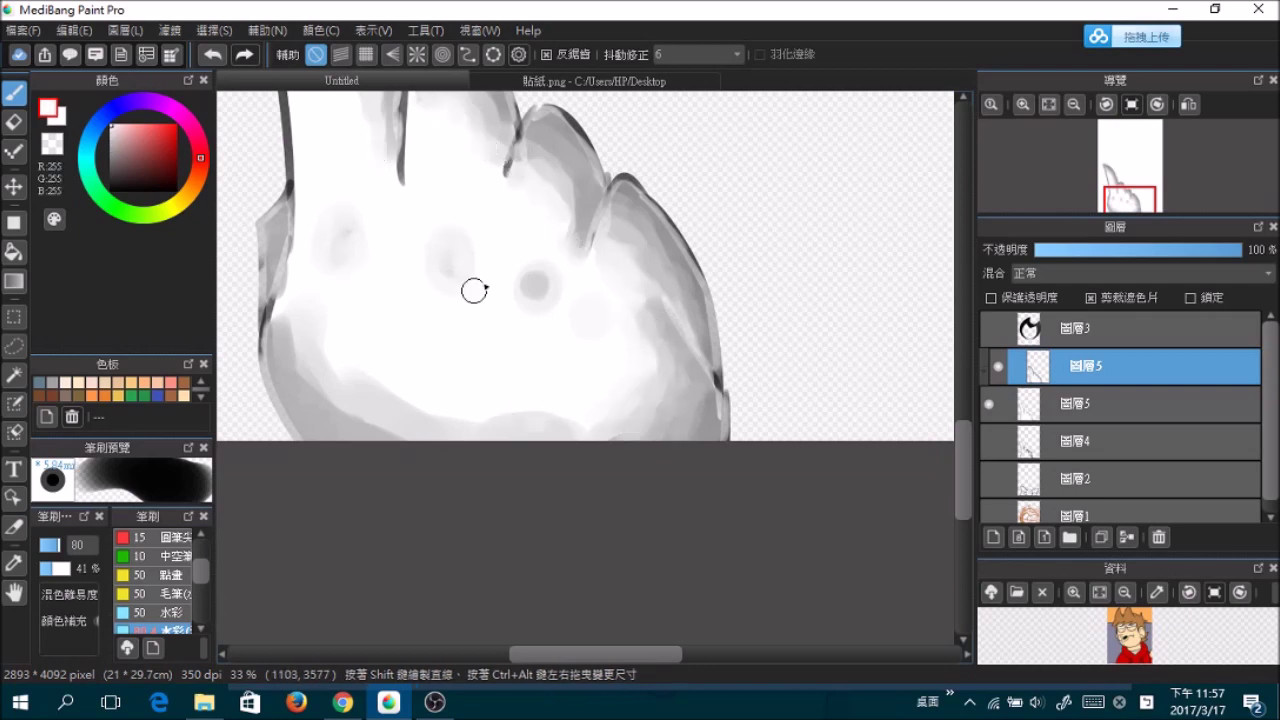
alt+click(530, 248)
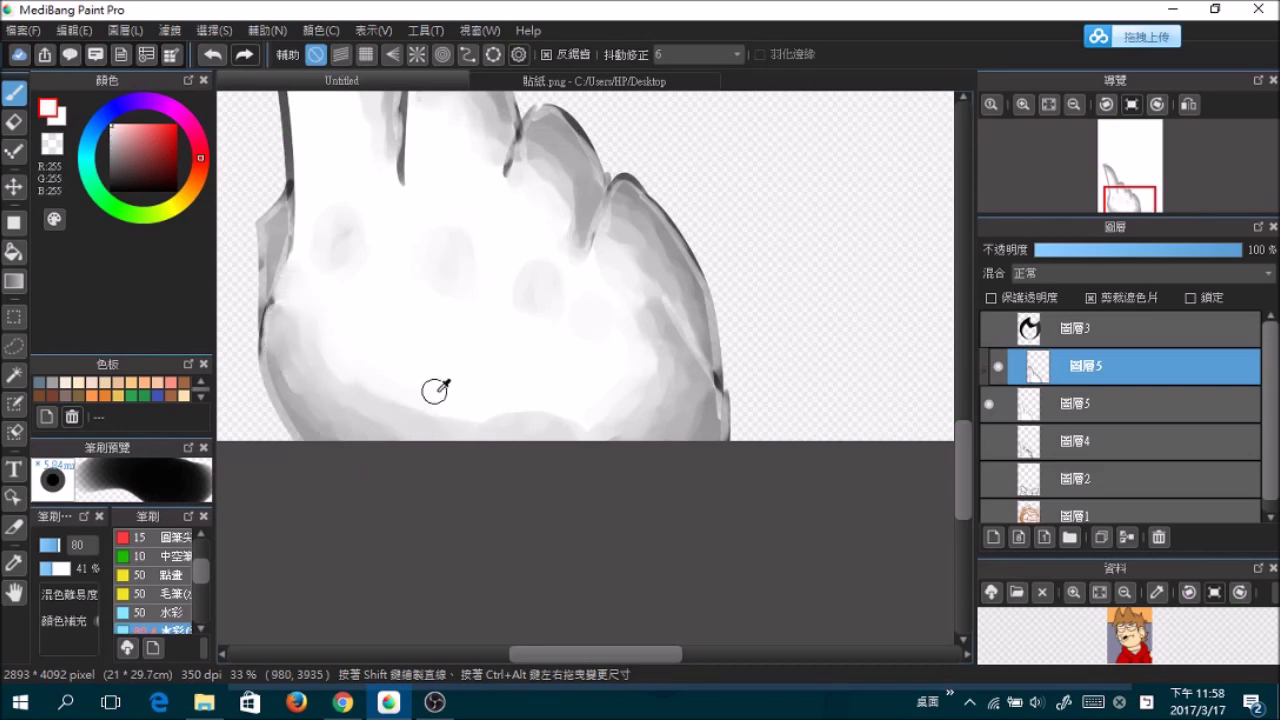
- Blend the knuckles and finger bases and paint over the index finger's inner outline with white and greys at brush size 150
scroll(400, 374, down, 2)
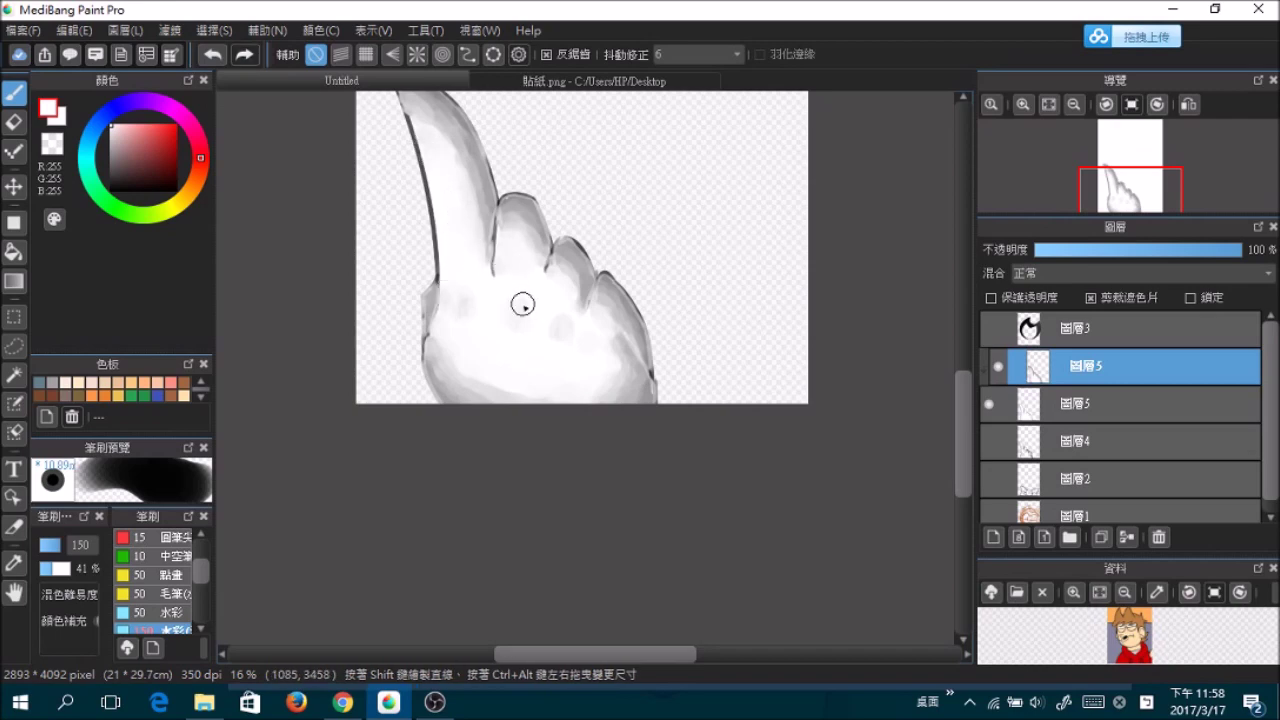
scroll(563, 350, down, 1)
scroll(561, 350, up, 1)
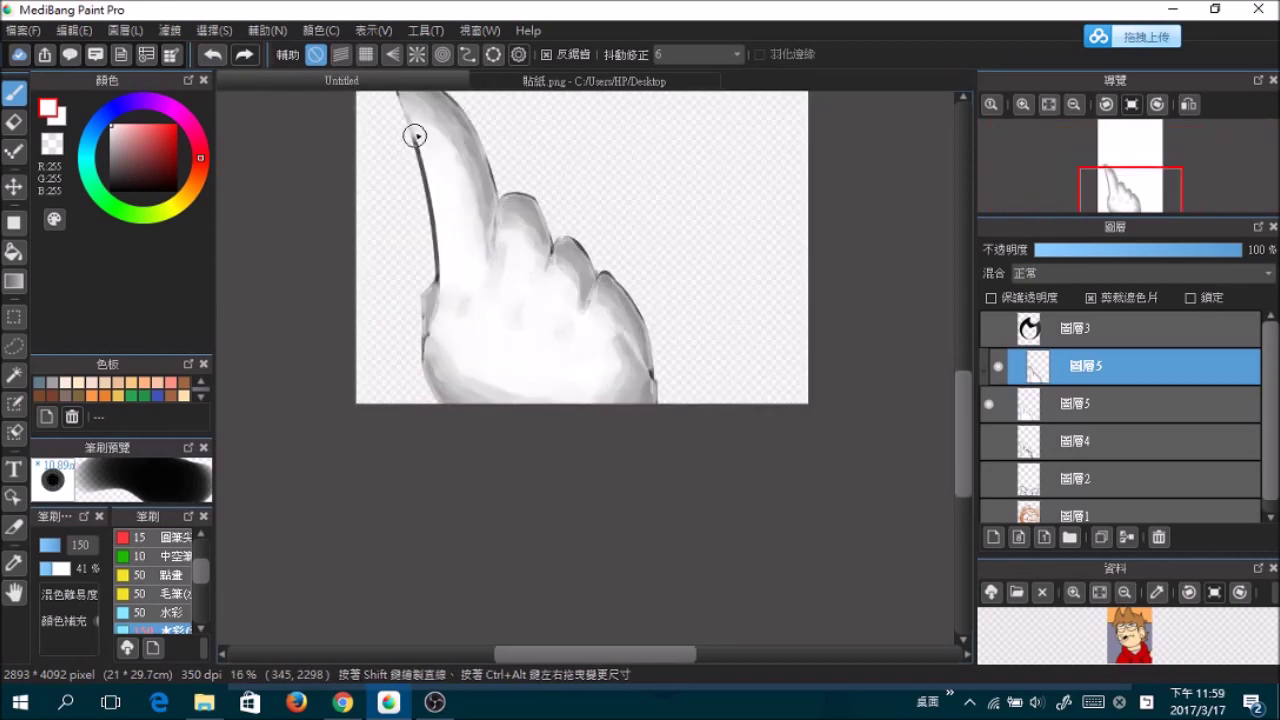
scroll(472, 362, up, 1)
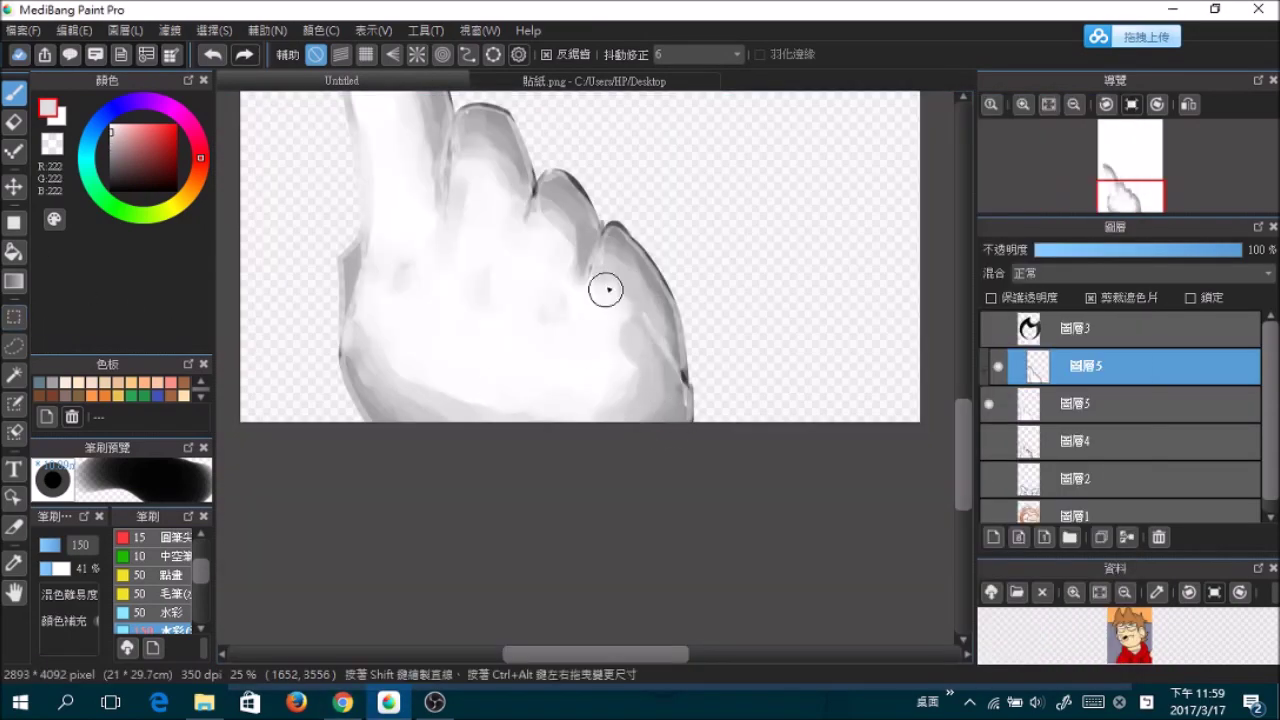
scroll(360, 283, up, 3)
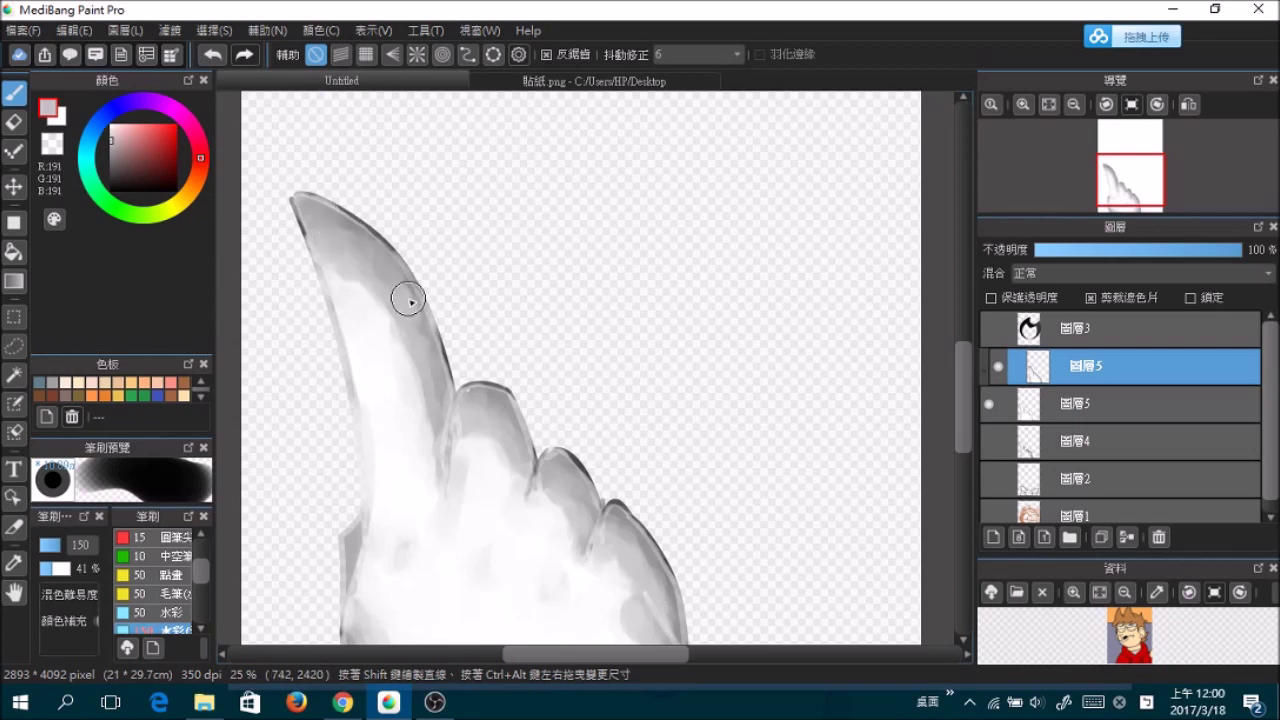
- Merge the clipped shading into the hand layer and delete layer 圖層4
scroll(408, 298, down, 2)
key(ctrl+e)
click(195, 190)
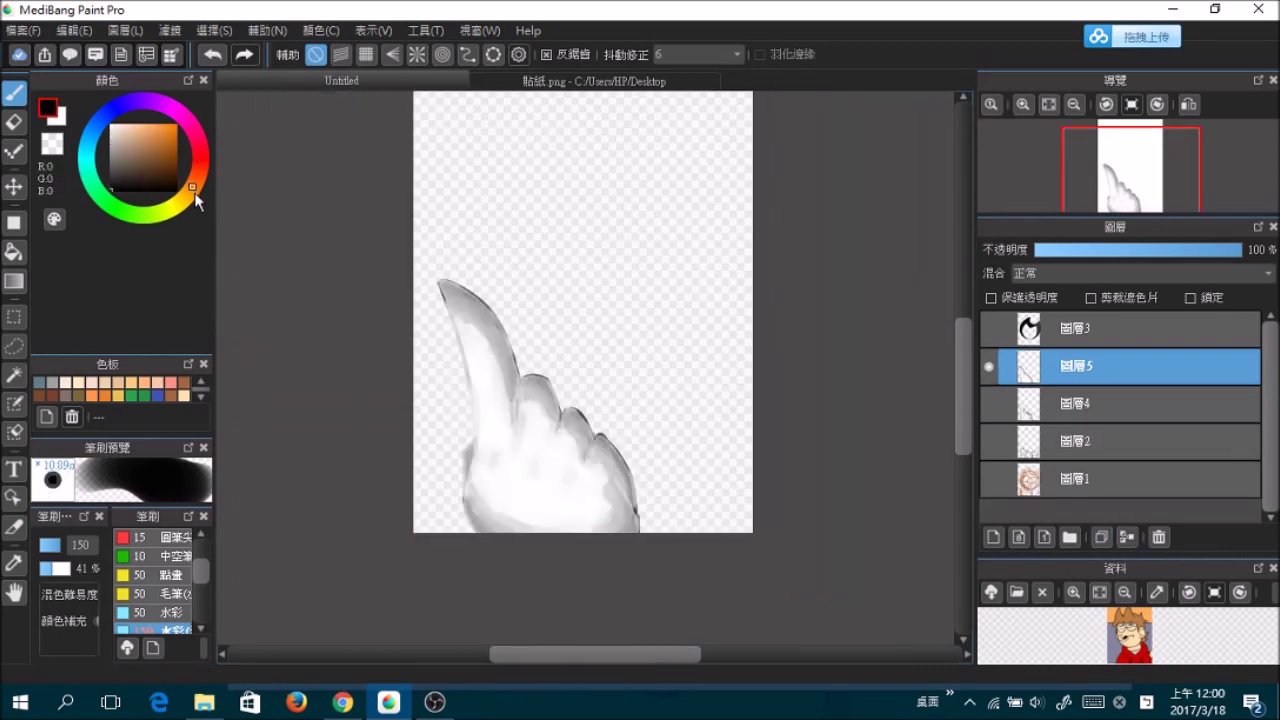
click(1158, 537)
- Add a layer above 圖層1 and fill it with tan RGB 202, 160, 118 as the background
click(993, 537)
click(100, 382)
click(14, 251)
click(580, 300)
- Move the hand layer above the head and the sketch layer above the tan background, with the hand shown and the head hidden
click(1075, 328)
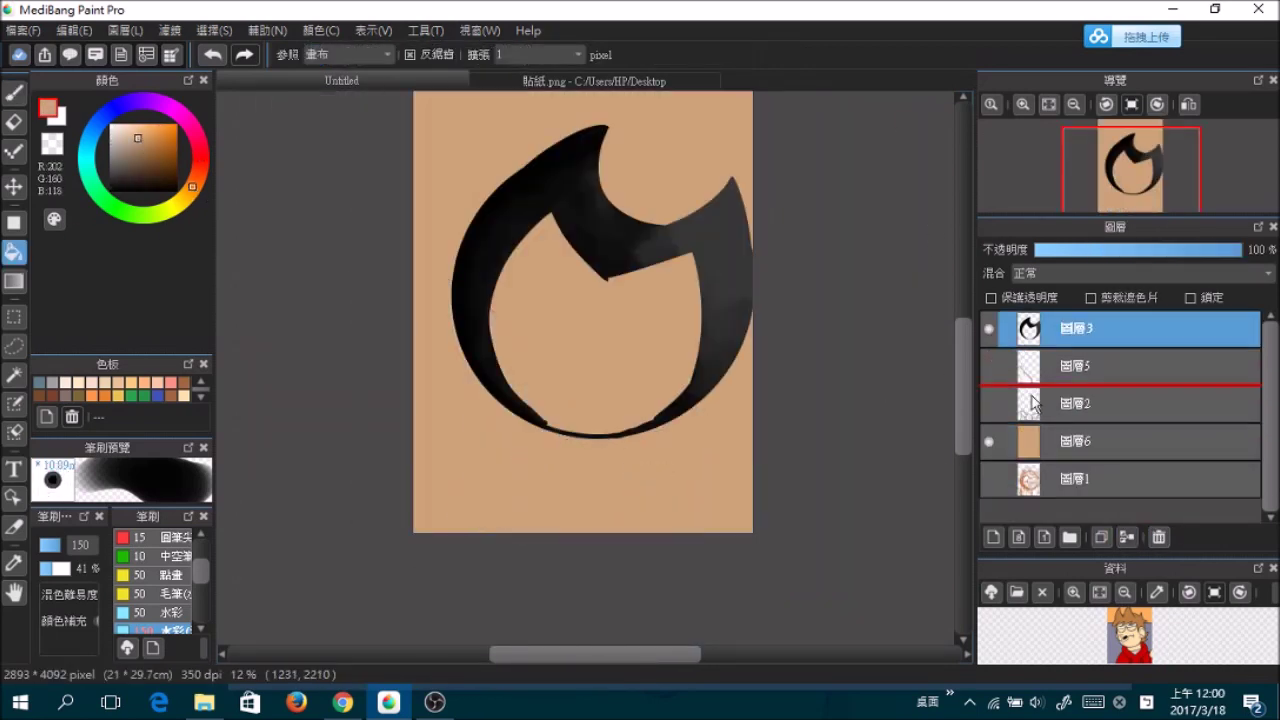
drag(1036, 373, 1036, 325)
drag(1036, 480, 1036, 441)
click(989, 366)
- Outline the fingers, palm and thumb on the hand layer in brown RGB 141, 97, 51 at brush size 44
scroll(912, 317, up, 2)
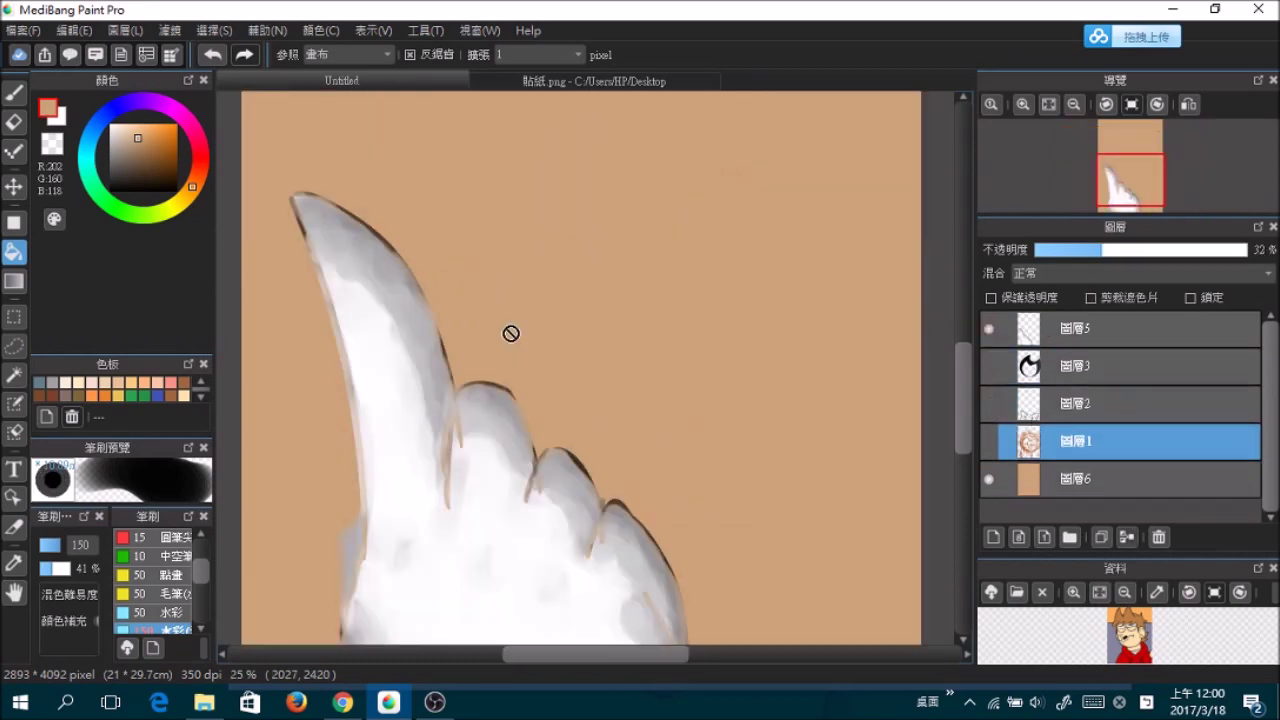
key(b)
click(1075, 328)
click(152, 152)
mouse_move(447, 500)
mouse_down()
mouse_move(455, 443)
mouse_move(529, 440)
mouse_up()
scroll(649, 354, down, 3)
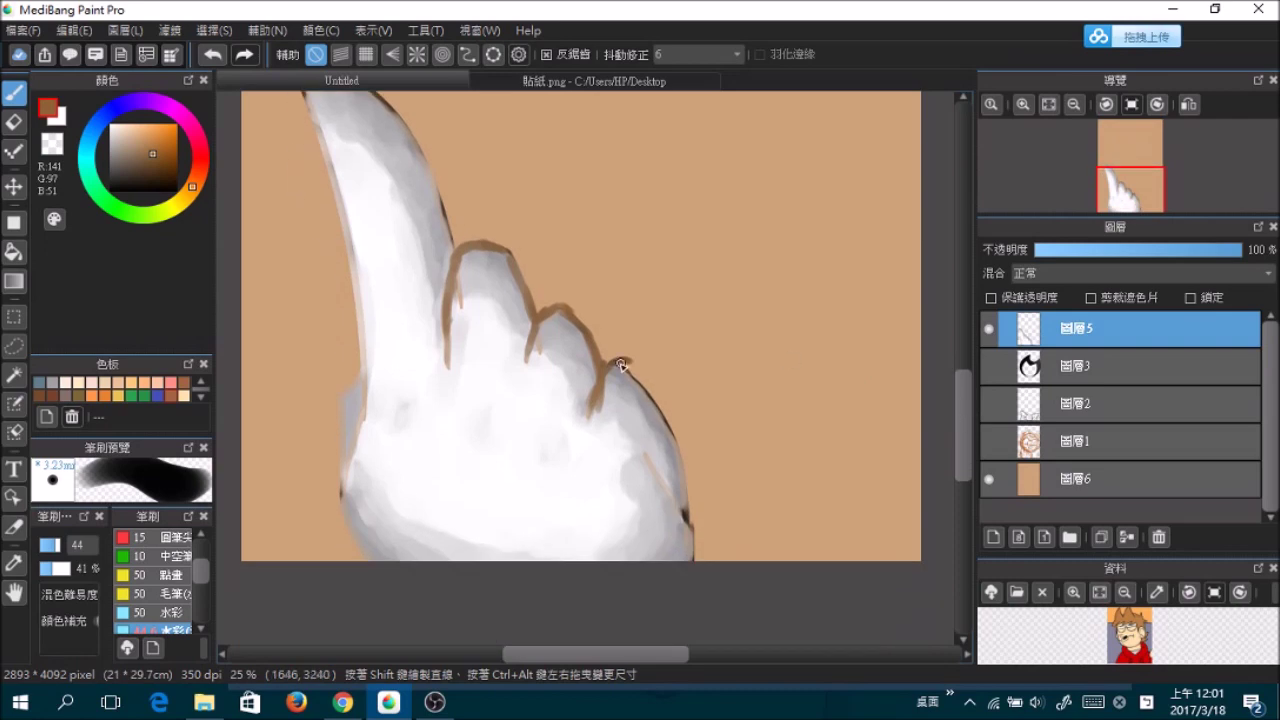
drag(350, 400, 371, 551)
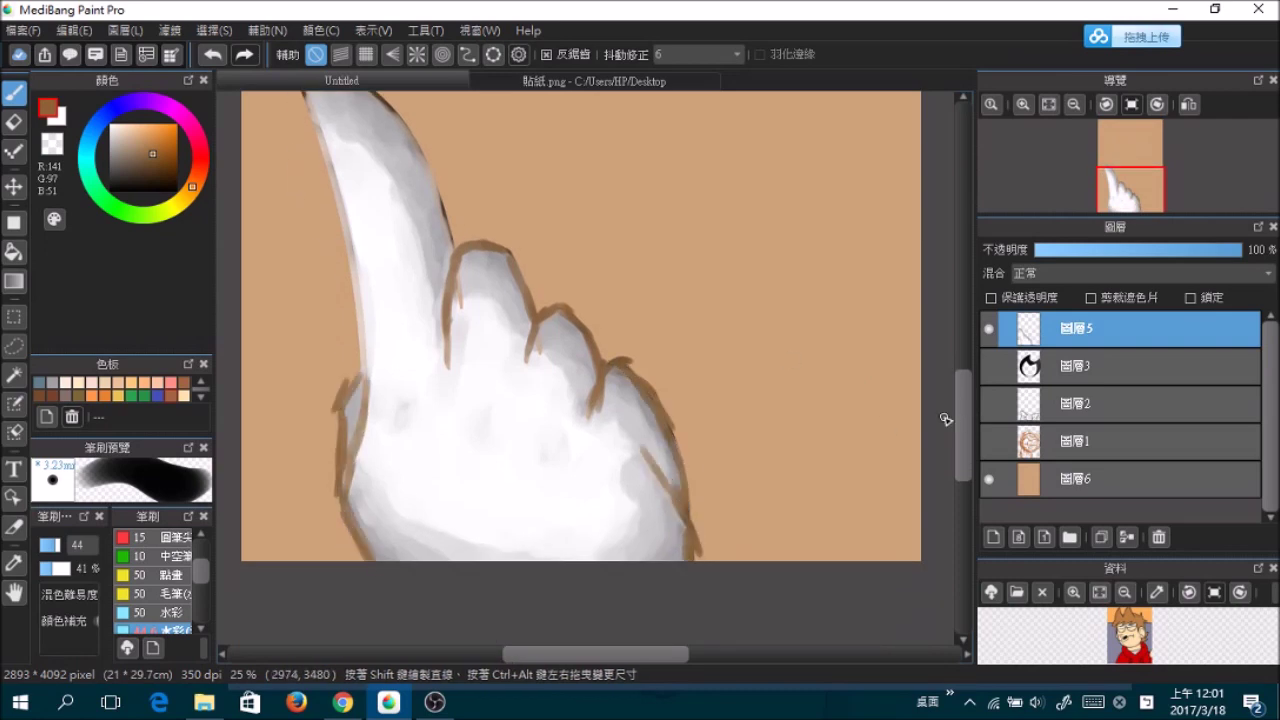
scroll(660, 400, up, 3)
drag(295, 212, 432, 363)
alt+click(340, 340)
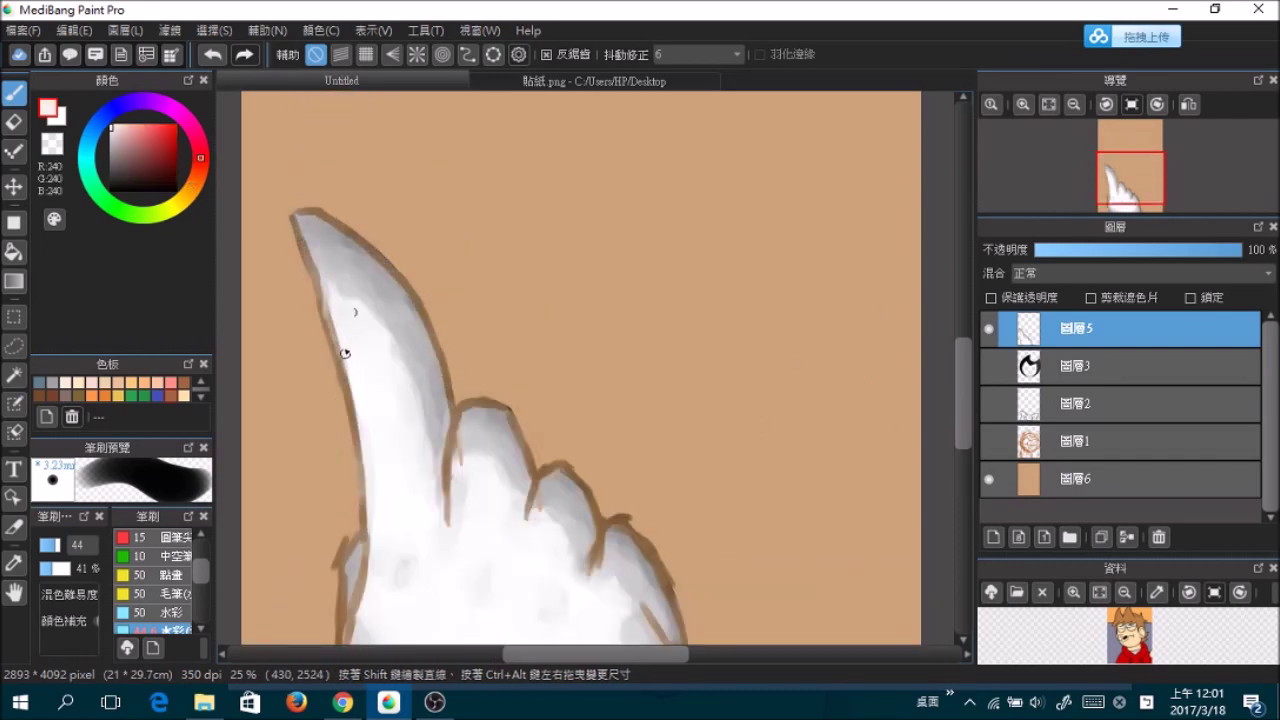
- Show the black head layer behind the outlined hand
key(ctrl+minus)
right_click(1048, 326)
click(1120, 338)
click(708, 545)
click(988, 365)
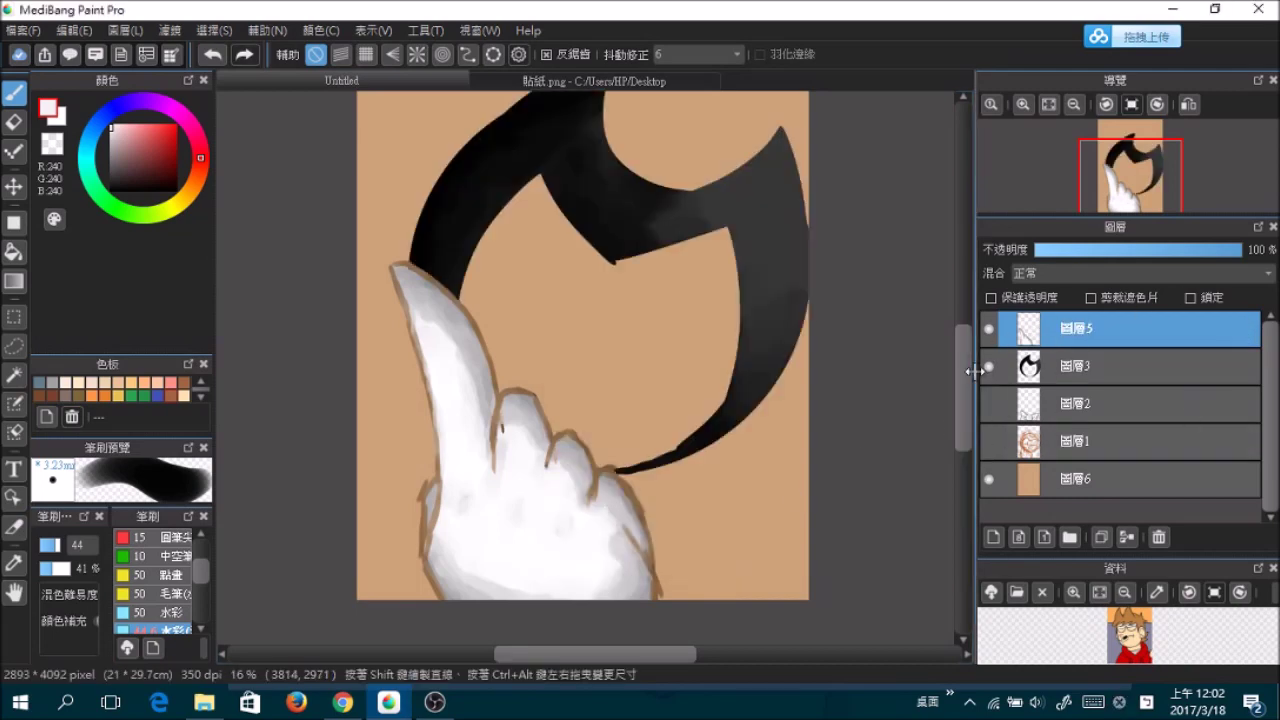
click(1075, 365)
key(ctrl+minus)
key(ctrl+t)
mouse_move(755, 157)
mouse_down()
mouse_move(694, 189)
mouse_move(786, 291)
mouse_up()
click(988, 441)
key(Return)
click(988, 441)
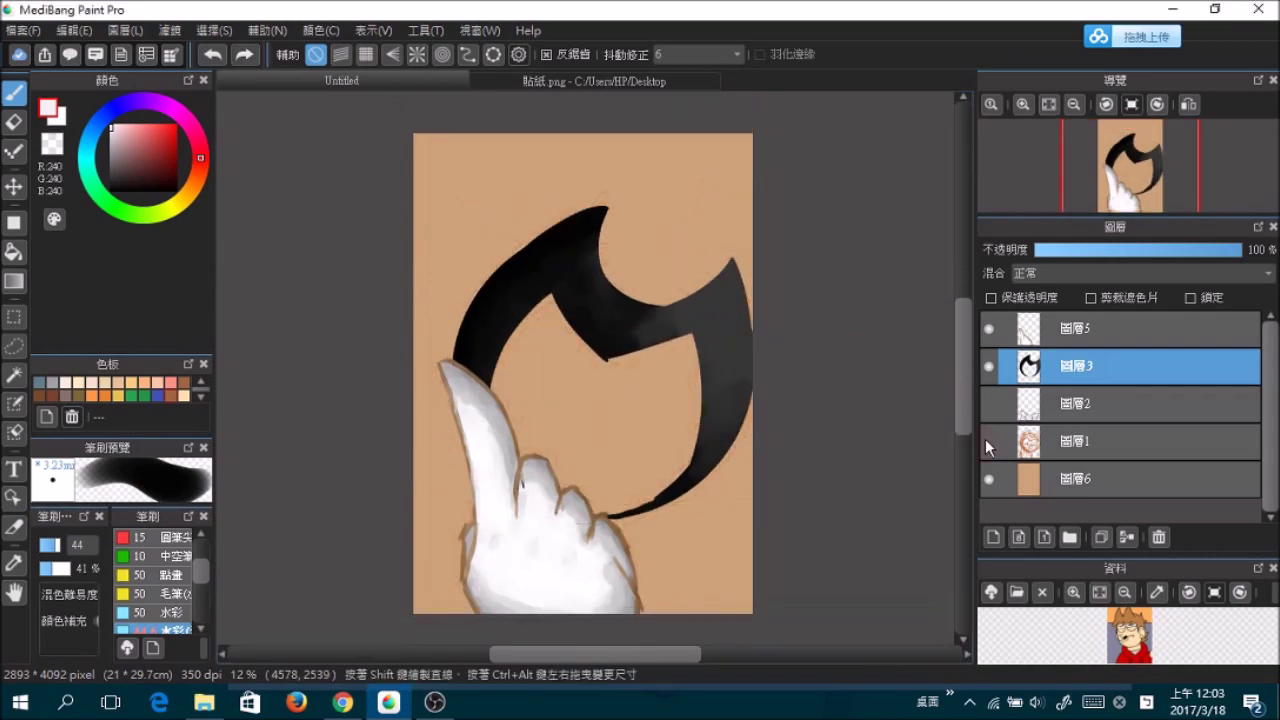
- Fill the face area with RGB 240 off-white on a new layer beneath the head, and add a shading layer above it
click(1075, 403)
click(14, 251)
key(alt+Tab)
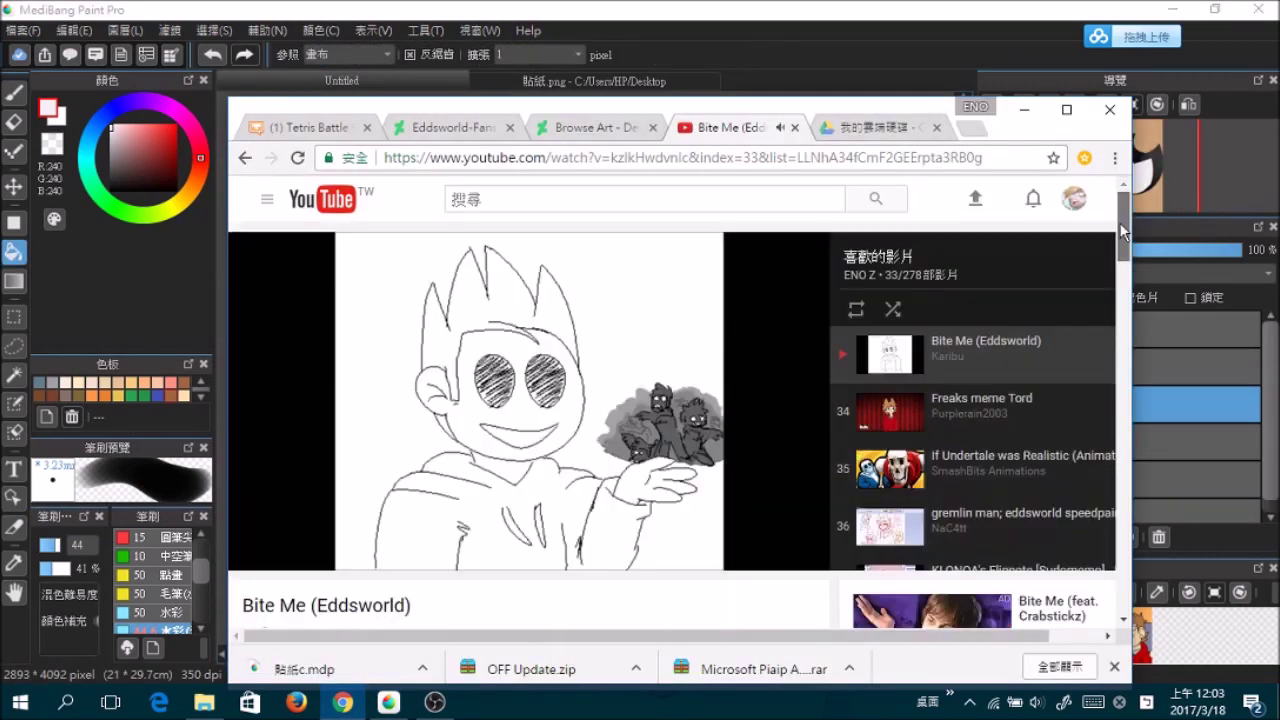
key(alt+Tab)
key(ctrl+minus)
key(ctrl+plus)
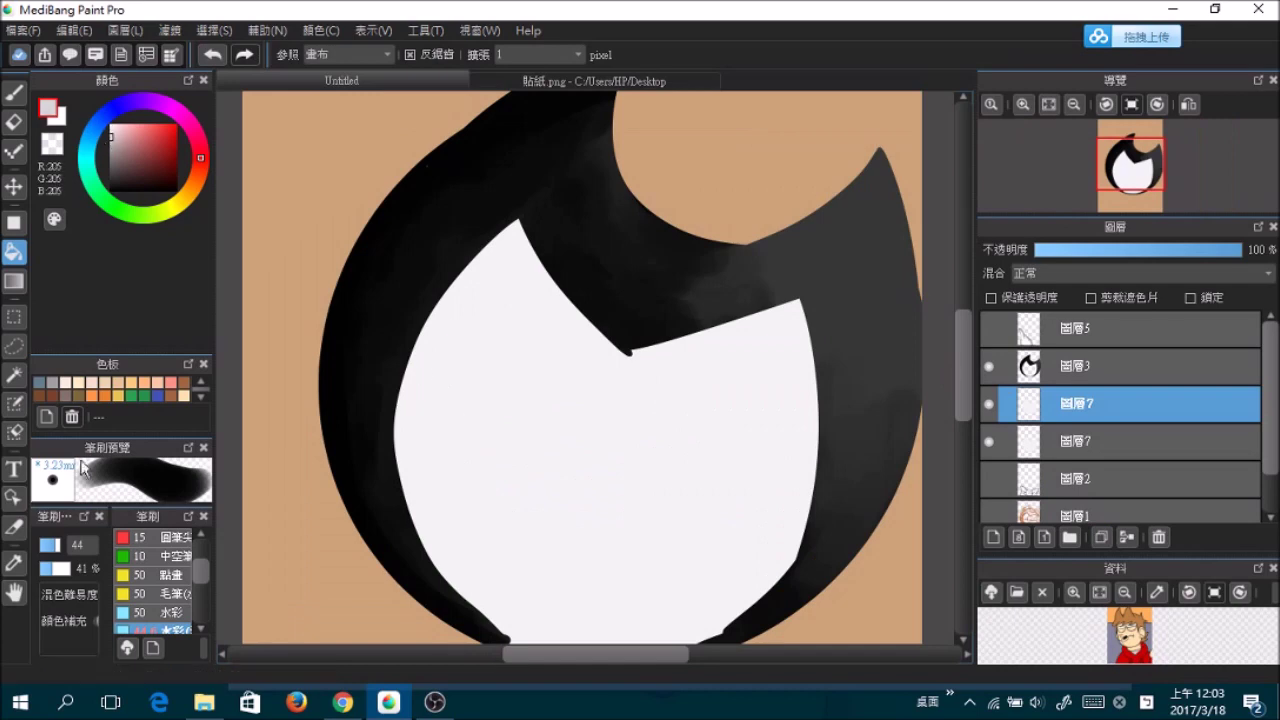
- Shade the left half of the face with light grey watercolour, fading toward the centre, at brush size 332
key(b)
scroll(480, 266, down, 1)
mouse_move(437, 409)
mouse_down()
mouse_move(520, 326)
mouse_move(540, 363)
mouse_move(503, 557)
mouse_move(510, 420)
mouse_up()
drag(443, 280, 434, 414)
alt+click(434, 414)
mouse_move(500, 210)
mouse_down()
mouse_move(414, 349)
mouse_move(503, 570)
mouse_move(449, 416)
mouse_up()
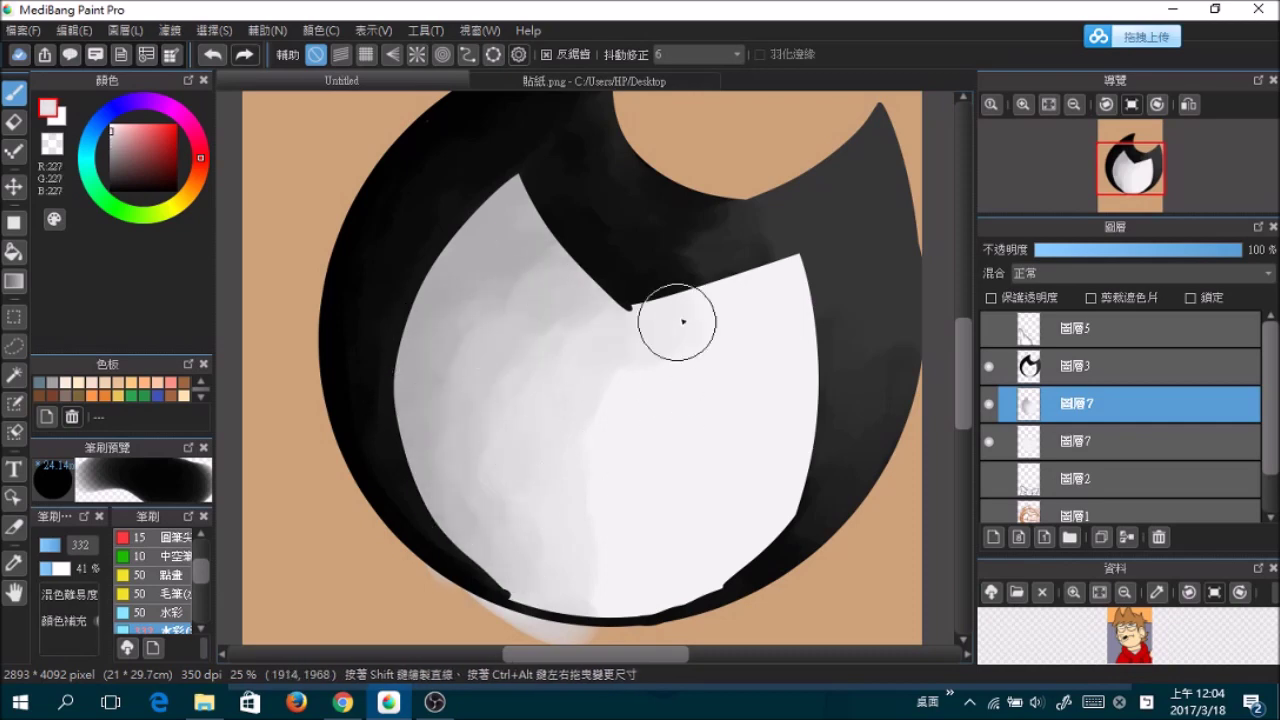
- Tint the face's left edge with a warm tan-grey and blend it into the grey shading
mouse_move(500, 194)
mouse_down()
mouse_move(463, 337)
mouse_move(469, 384)
mouse_move(400, 480)
mouse_move(476, 286)
mouse_up()
mouse_move(475, 568)
mouse_down()
mouse_move(466, 363)
mouse_move(457, 449)
mouse_move(474, 286)
mouse_move(418, 399)
mouse_up()
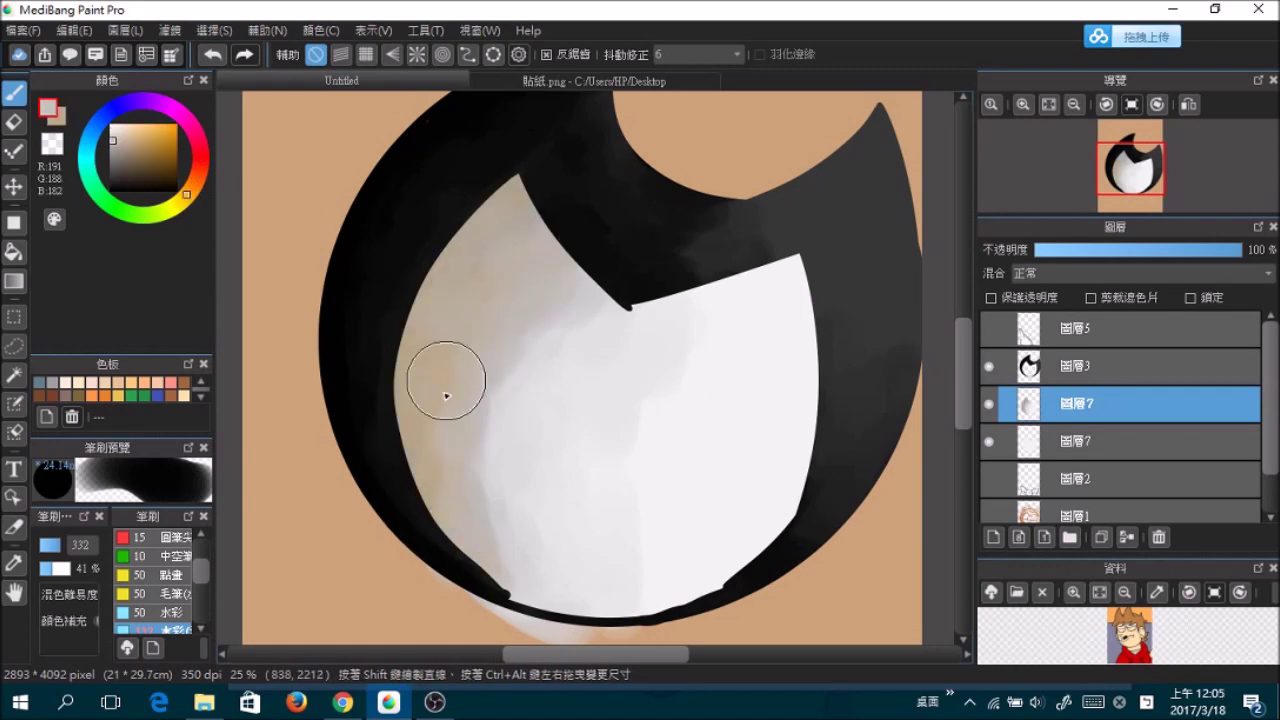
mouse_move(520, 200)
mouse_down()
mouse_move(423, 371)
mouse_move(449, 366)
mouse_move(625, 576)
mouse_up()
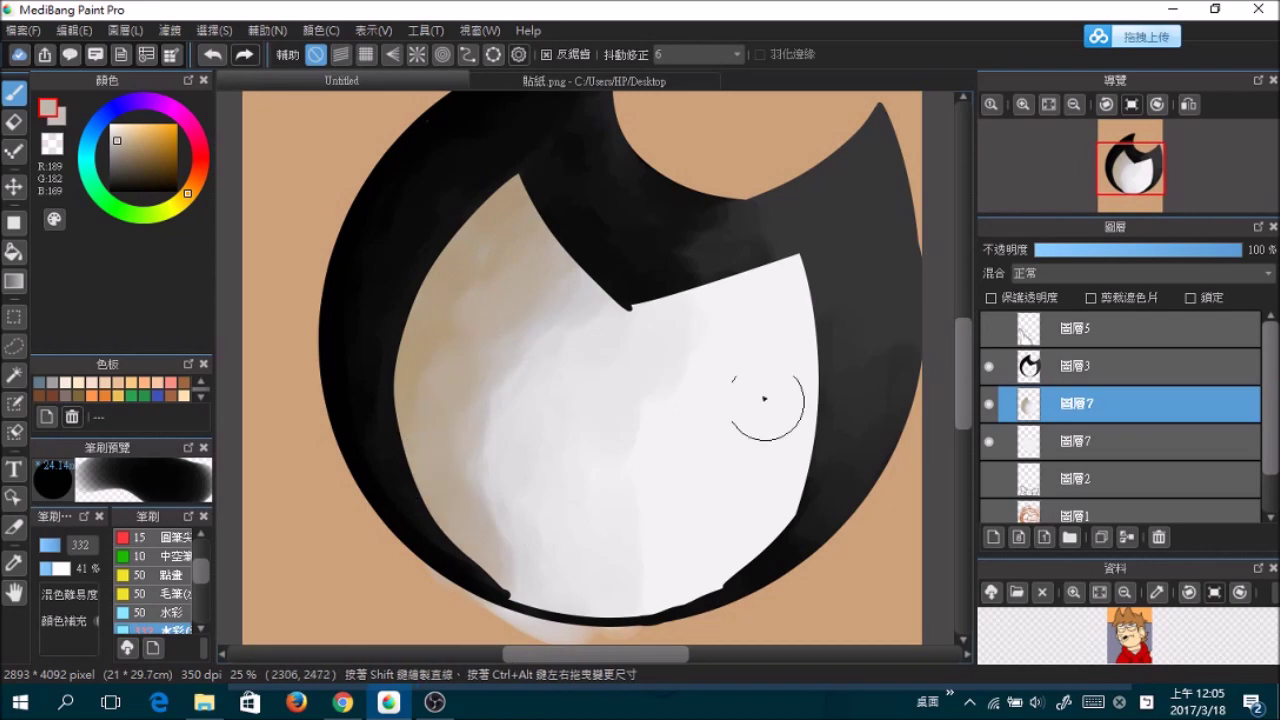
mouse_move(491, 186)
mouse_down()
mouse_move(457, 529)
mouse_move(463, 300)
mouse_move(541, 578)
mouse_move(611, 349)
mouse_up()
- Erase the face shading that spills below the head's outline using the eraser at size 210
scroll(650, 335, down, 3)
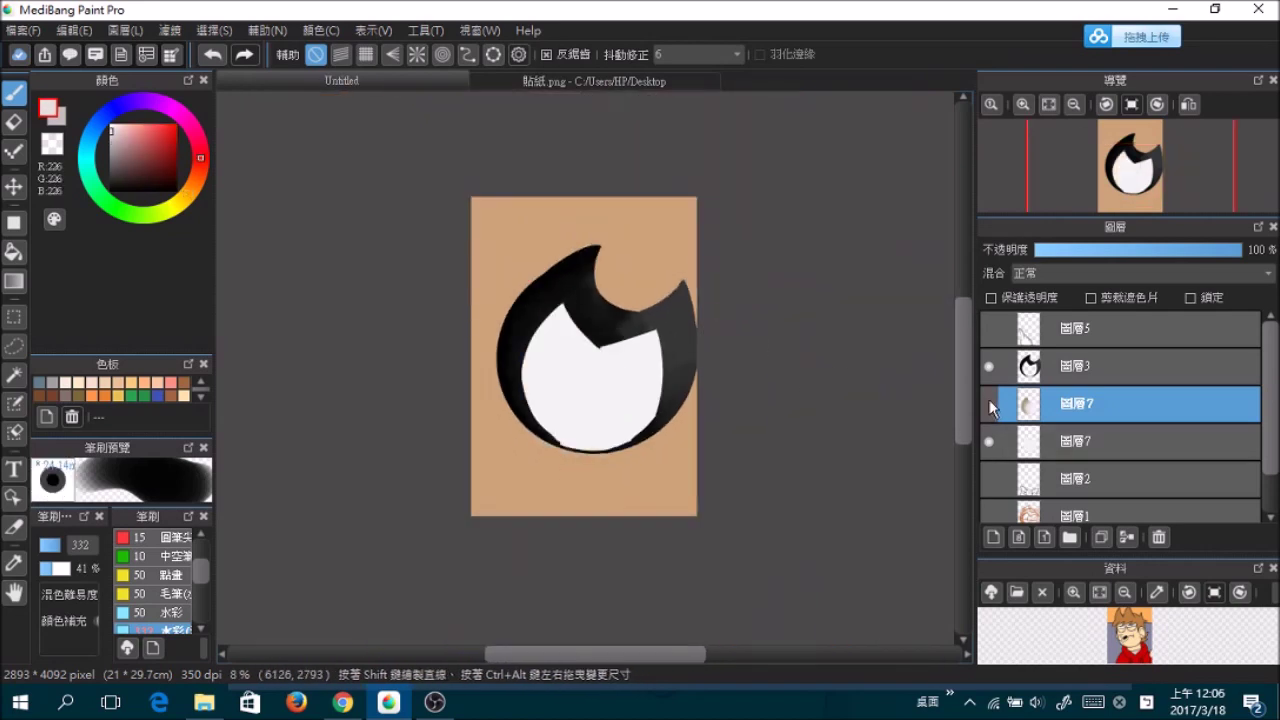
key(e)
scroll(568, 453, up, 2)
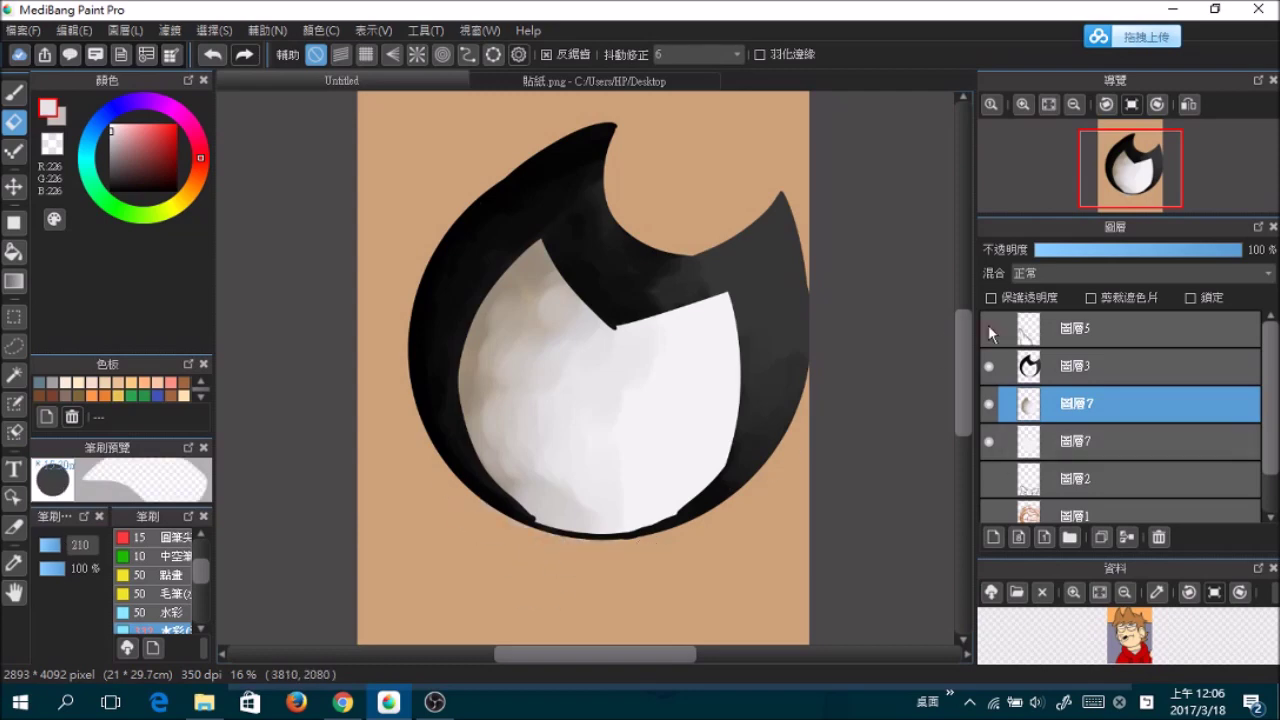
- Clip a copy of the head layer over the head and tint its upper-left edge with brown RGB 133, 119, 94
click(1030, 366)
key(ctrl+shift+n)
key(ctrl+alt+g)
key(b)
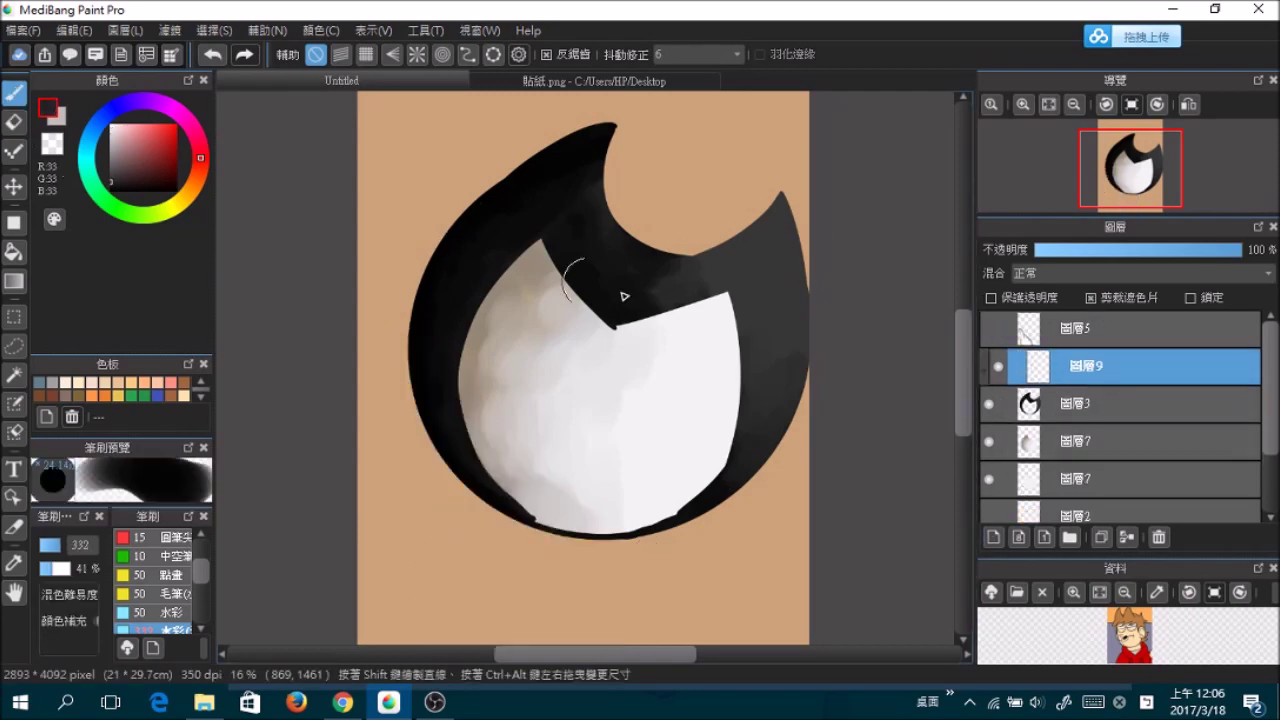
alt+click(400, 297)
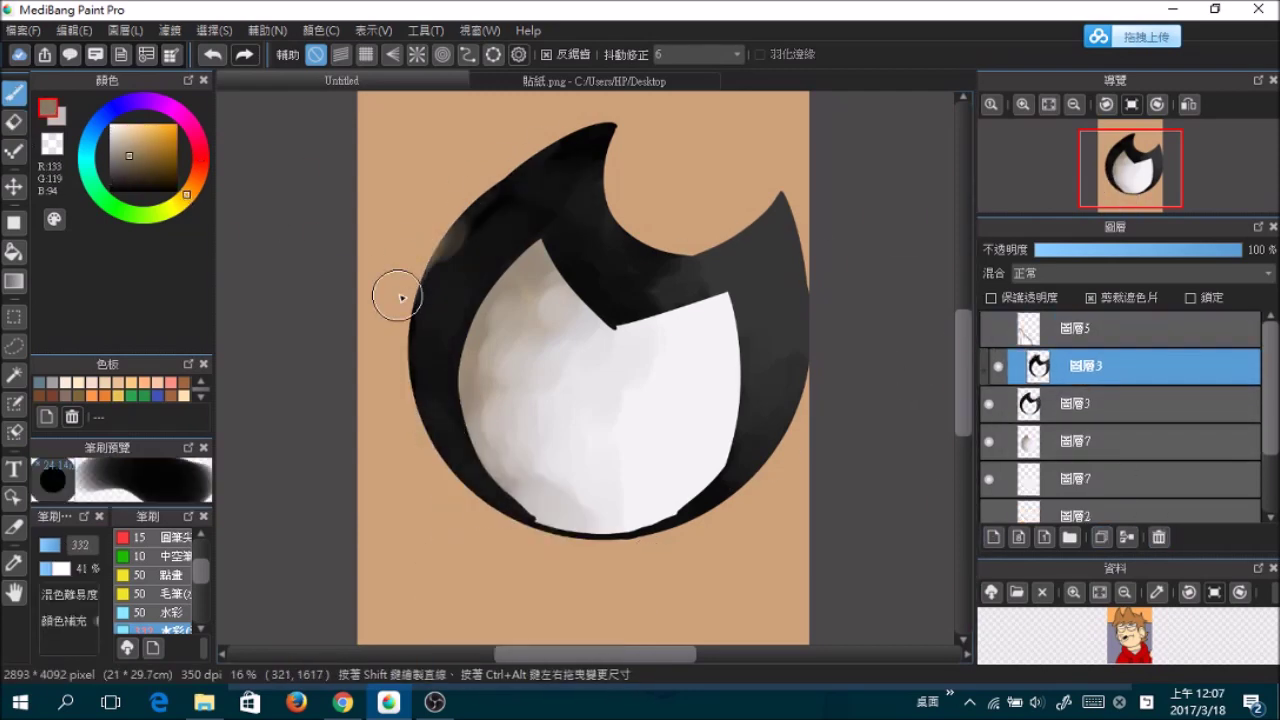
- Blend sampled browns and dark greys along the head's left side, right horn and right edge
alt+click(486, 517)
mouse_move(486, 517)
mouse_down()
mouse_move(423, 334)
mouse_move(497, 214)
mouse_move(790, 433)
mouse_move(800, 180)
mouse_up()
alt+click(571, 271)
mouse_move(795, 300)
mouse_down()
mouse_move(766, 329)
mouse_move(826, 337)
mouse_up()
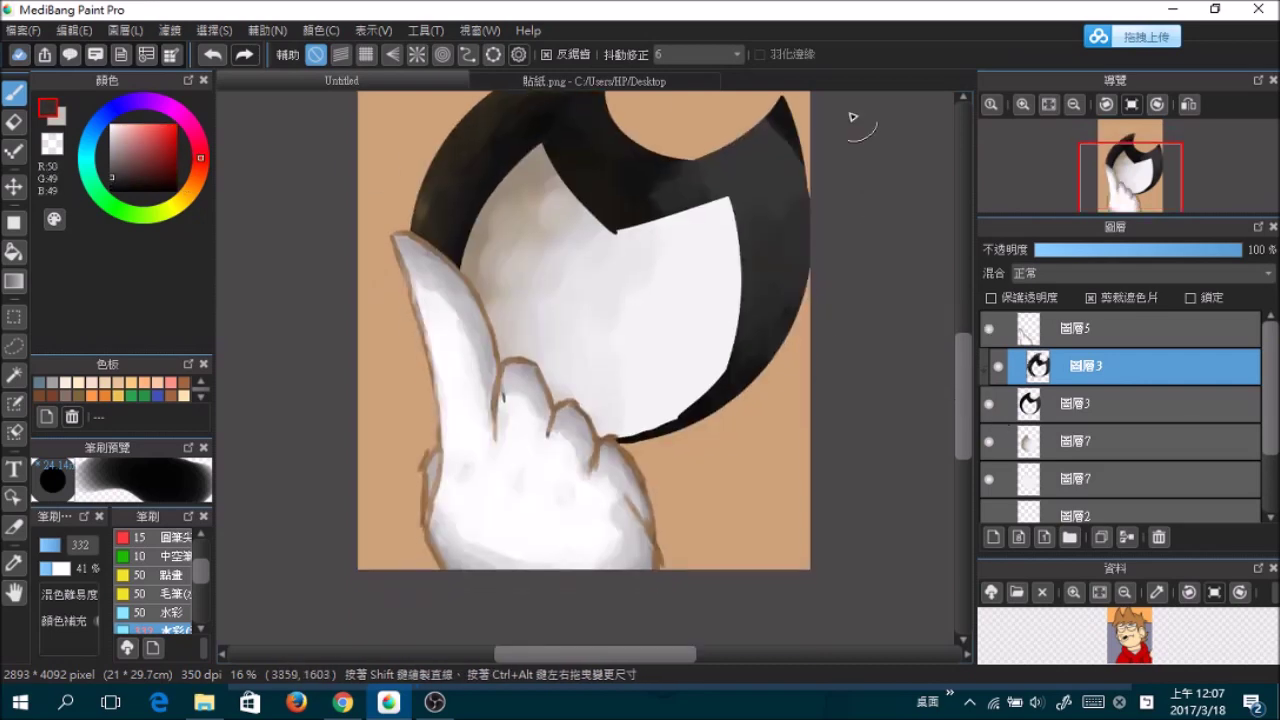
- Rotate the hand slightly clockwise and shift it left, and merge the clipped shading copy into the head layer
key(ctrl+t)
drag(674, 177, 429, 487)
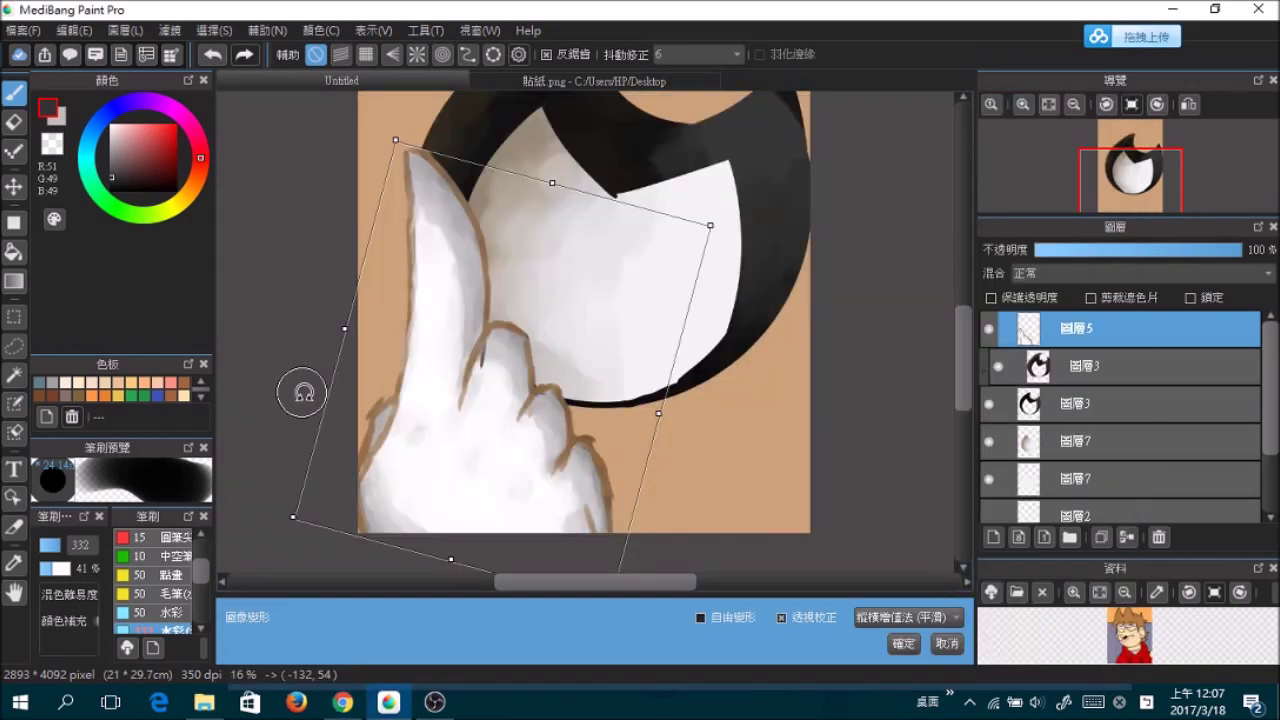
key(Return)
click(1127, 537)
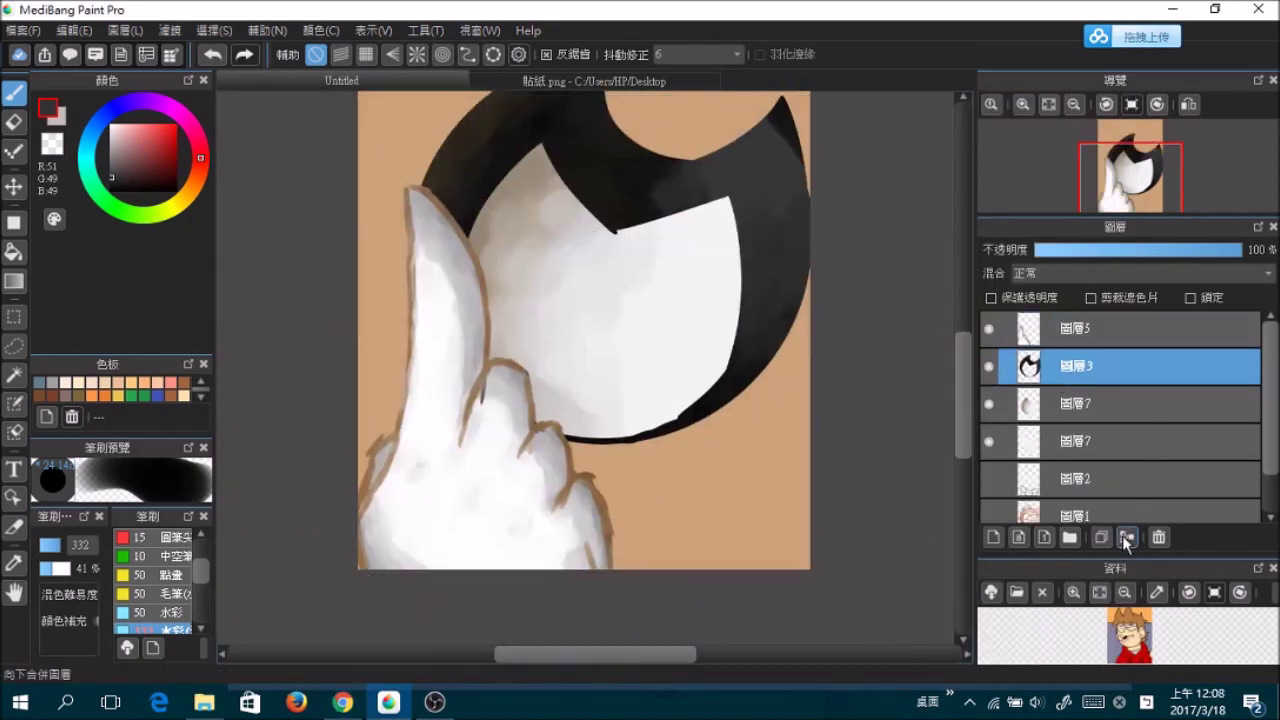
- Show the bow tie layer 圖層2 and fill the bow tie with white
click(989, 478)
click(112, 127)
click(14, 250)
click(1075, 478)
click(636, 452)
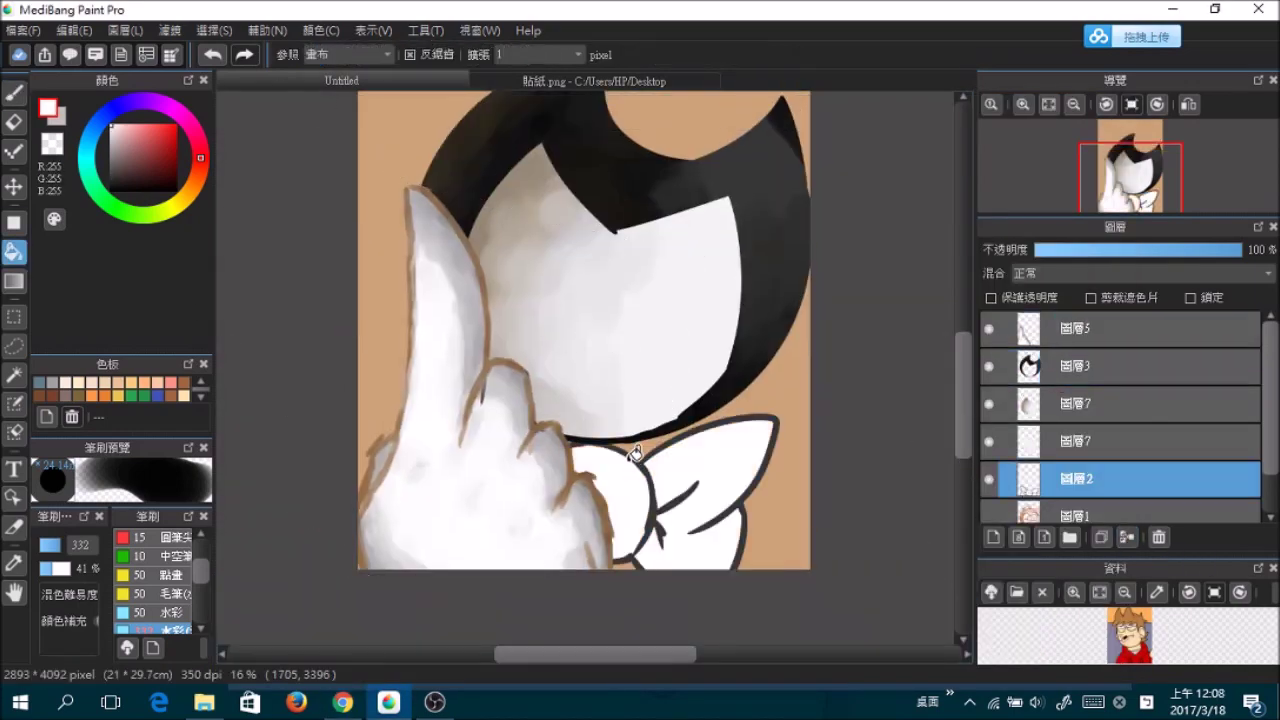
- Duplicate the bow tie layer, clip the copy, and shade the right wing's folds with RGB 227 grey at brush size 115
click(1101, 537)
click(1091, 297)
scroll(757, 471, up, 2)
click(111, 129)
key(b)
mouse_move(625, 345)
mouse_down()
mouse_move(636, 500)
mouse_move(790, 455)
mouse_up()
drag(785, 520, 812, 420)
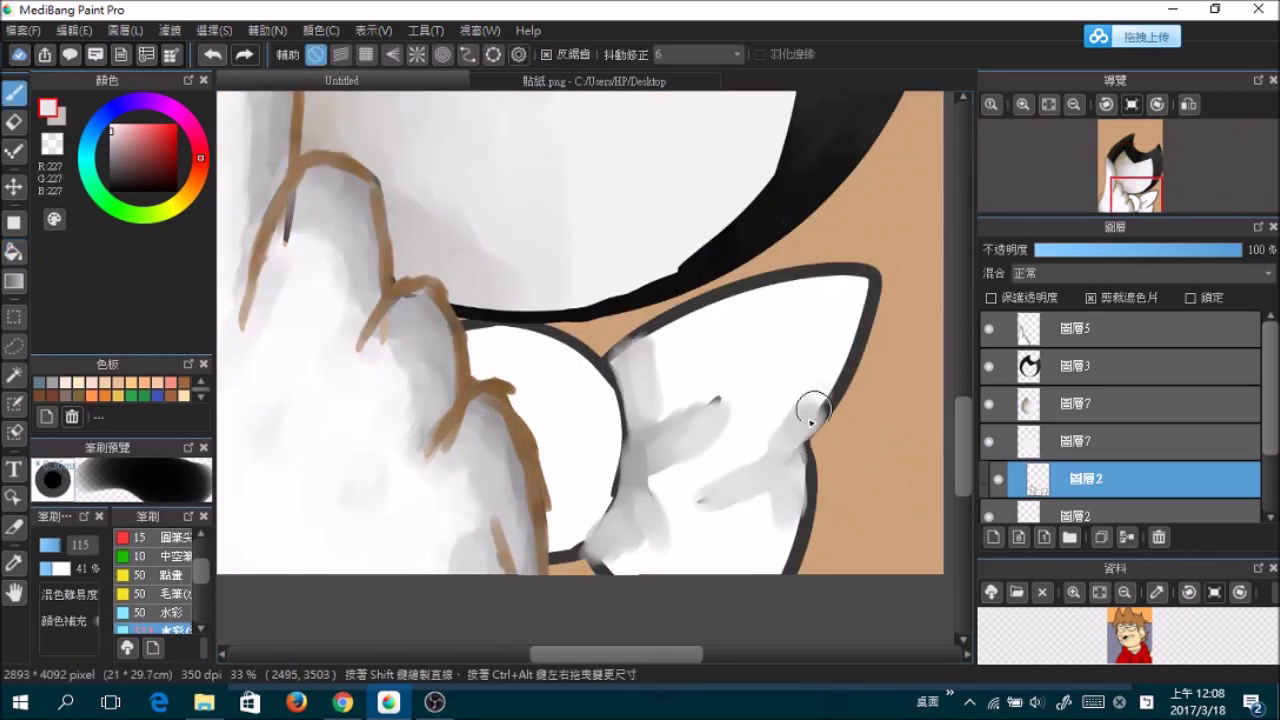
- Paint greys over the right wing's dark outline and fold lines, and blend them with white at brush size 180
mouse_move(693, 310)
mouse_down()
mouse_move(837, 313)
mouse_move(831, 330)
mouse_move(763, 295)
mouse_move(747, 347)
mouse_move(784, 418)
mouse_move(772, 535)
mouse_up()
mouse_move(608, 371)
mouse_down()
mouse_move(591, 551)
mouse_move(654, 460)
mouse_move(807, 409)
mouse_up()
alt+click(857, 271)
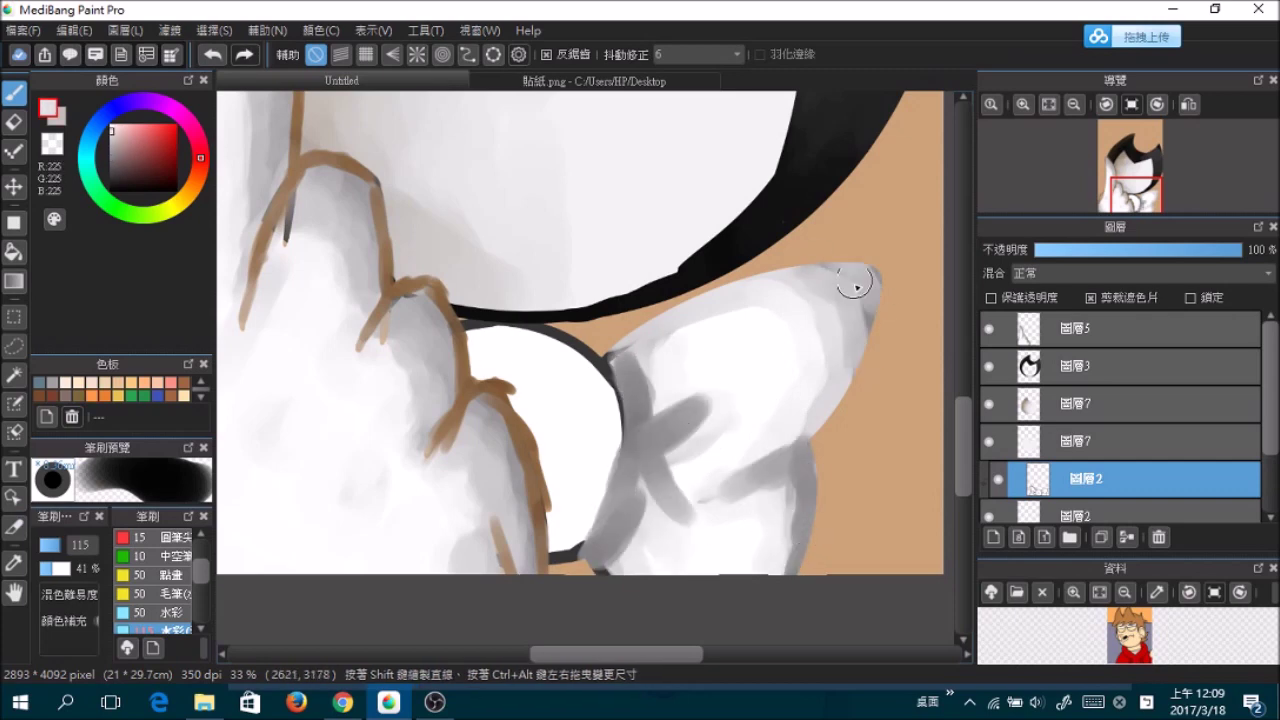
mouse_move(586, 363)
mouse_down()
mouse_move(663, 457)
mouse_move(700, 365)
mouse_up()
mouse_move(745, 452)
mouse_down()
mouse_move(780, 534)
mouse_move(634, 458)
mouse_up()
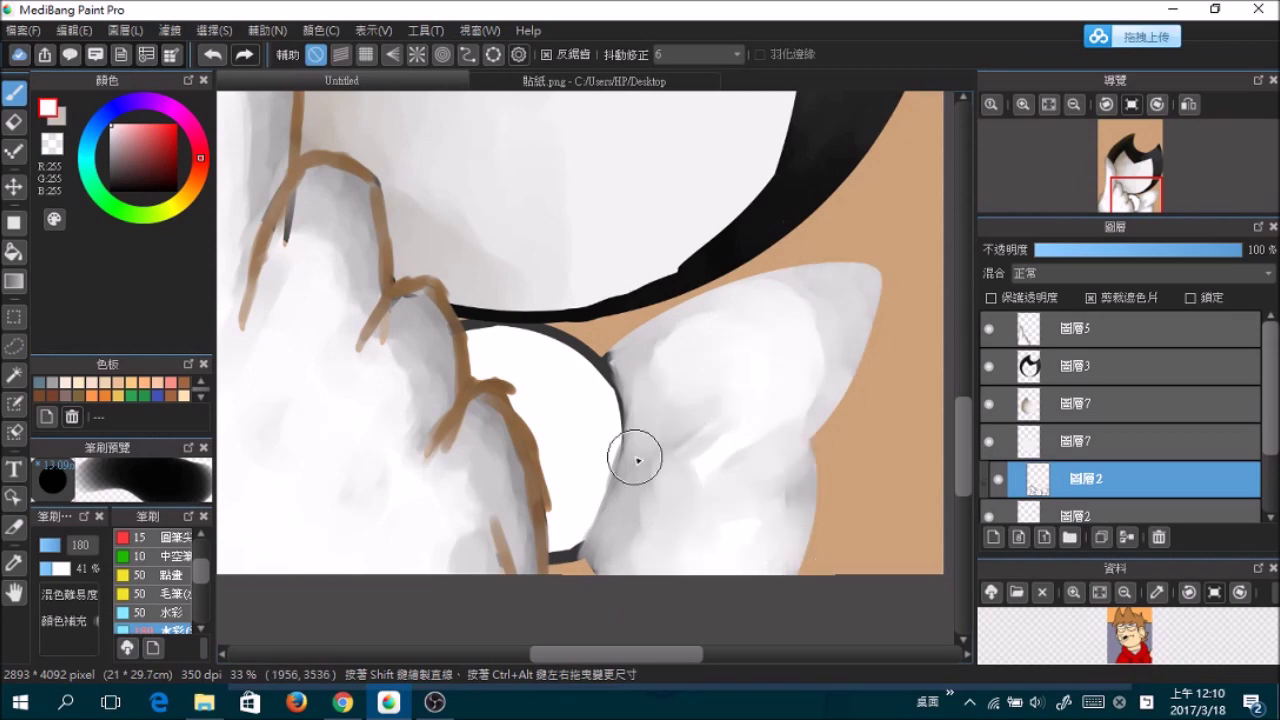
- Paint the right wing's fold lines and its edge beside the knot with RGB 195 grey at brush size 31
click(110, 161)
drag(608, 358, 628, 410)
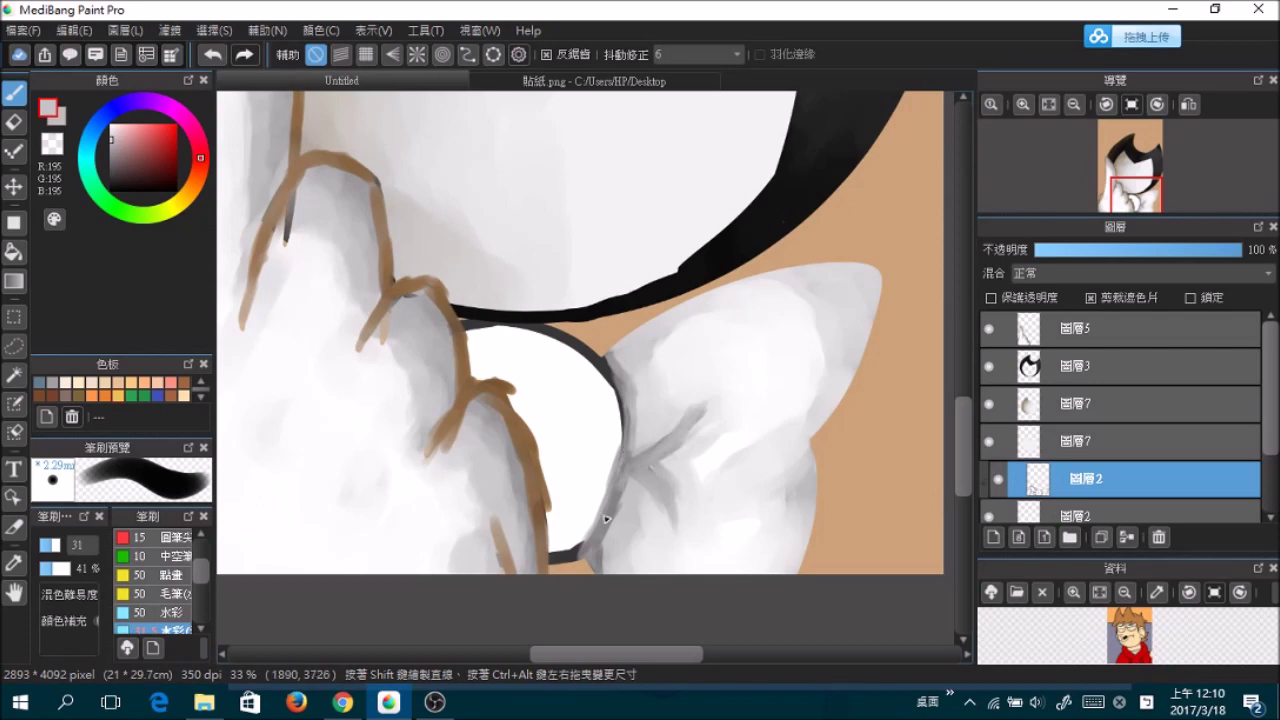
alt+click(615, 385)
drag(718, 487, 801, 450)
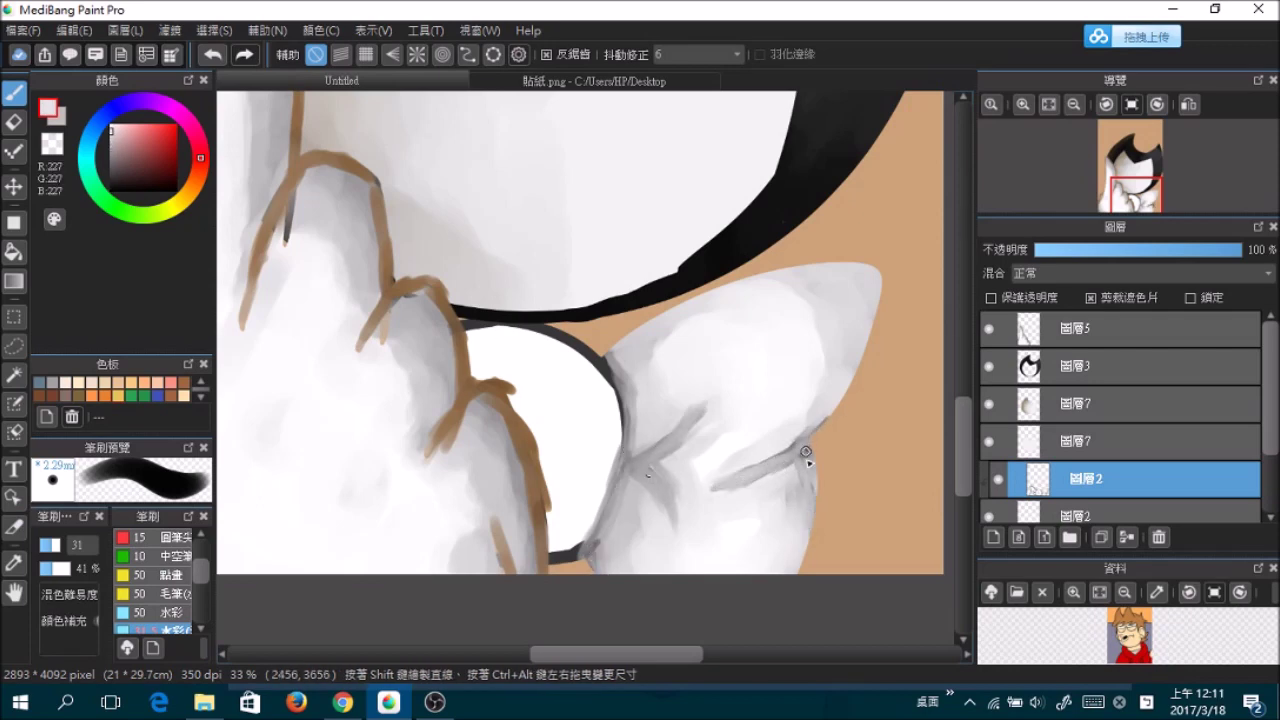
- Shade the bow tie's knot and cover its dark outline with sampled greys at brush size 150
alt+click(683, 360)
mouse_move(486, 323)
mouse_down()
mouse_move(580, 380)
mouse_move(553, 496)
mouse_up()
alt+click(671, 363)
mouse_move(490, 335)
mouse_down()
mouse_move(543, 451)
mouse_move(571, 413)
mouse_up()
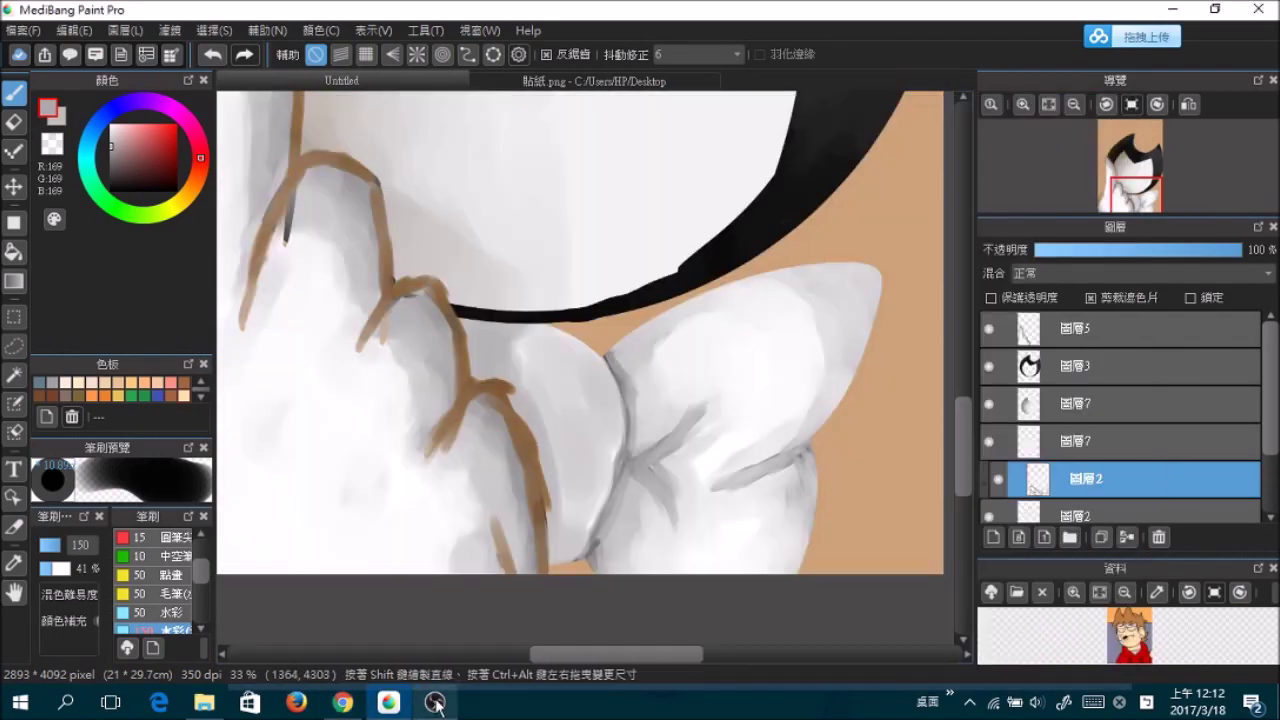
click(434, 703)
click(434, 703)
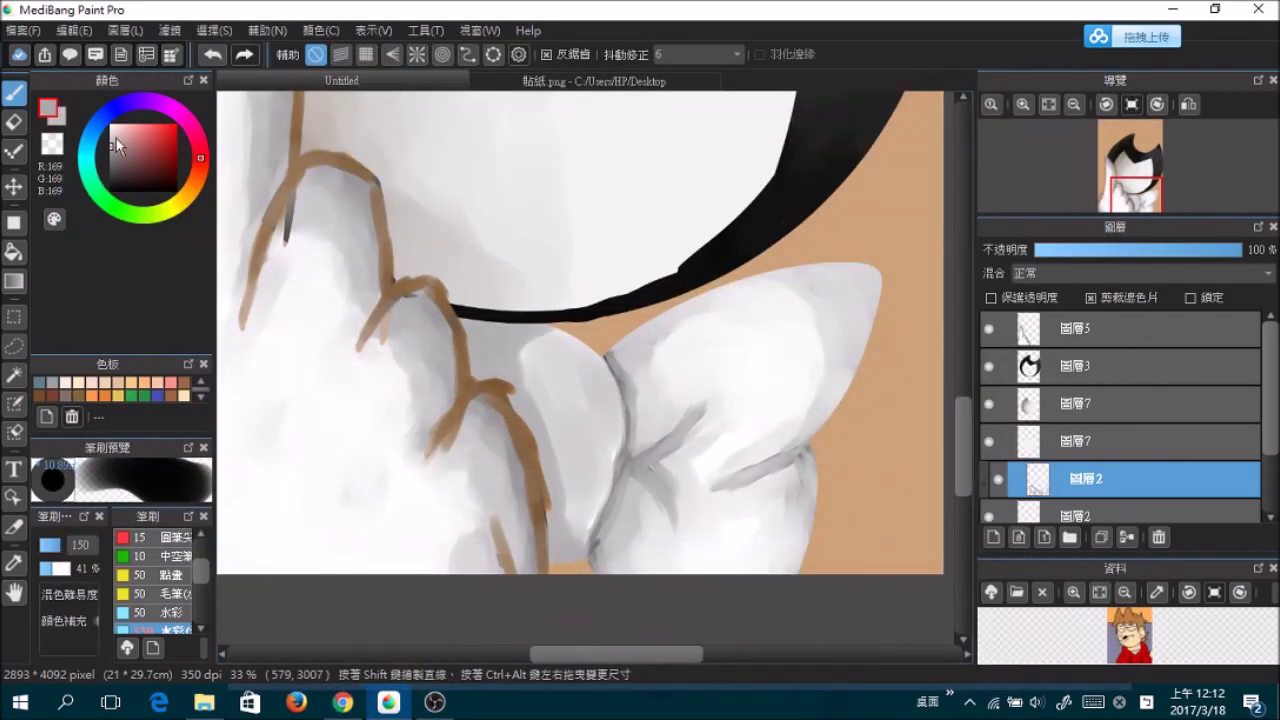
- Tint the edges of the knot and right wing with warm greys such as RGB 169, 160, 142 at brush size 150
mouse_move(505, 363)
mouse_down()
mouse_move(348, 279)
mouse_move(479, 327)
mouse_move(561, 568)
mouse_move(616, 442)
mouse_move(607, 396)
mouse_move(507, 331)
mouse_up()
scroll(507, 331, down, 3)
scroll(523, 457, up, 4)
alt+click(651, 377)
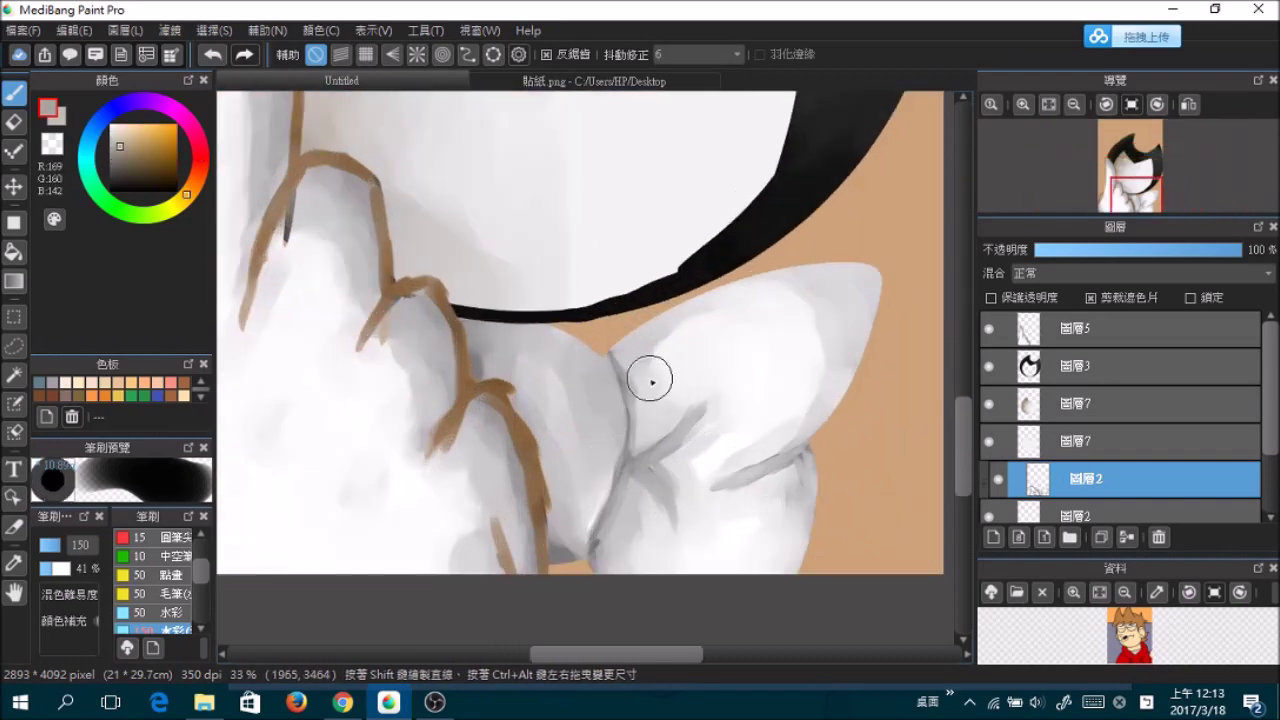
drag(558, 410, 483, 310)
alt+click(666, 257)
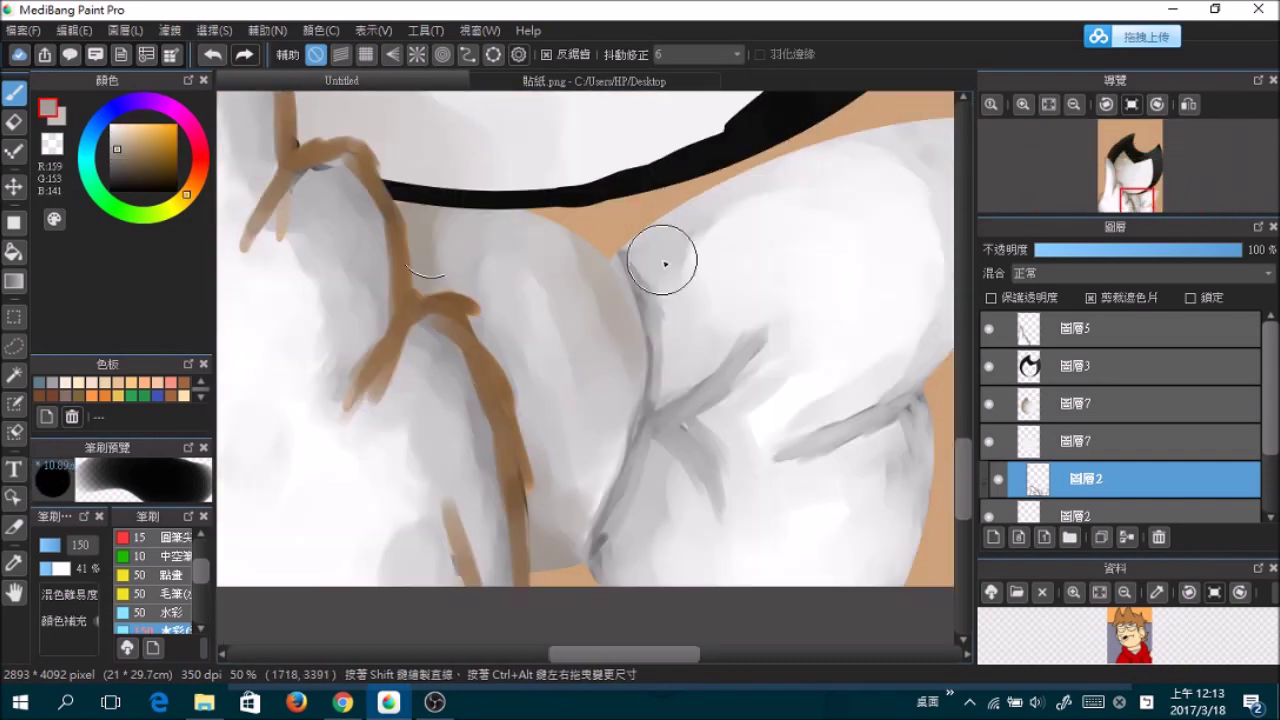
alt+click(909, 257)
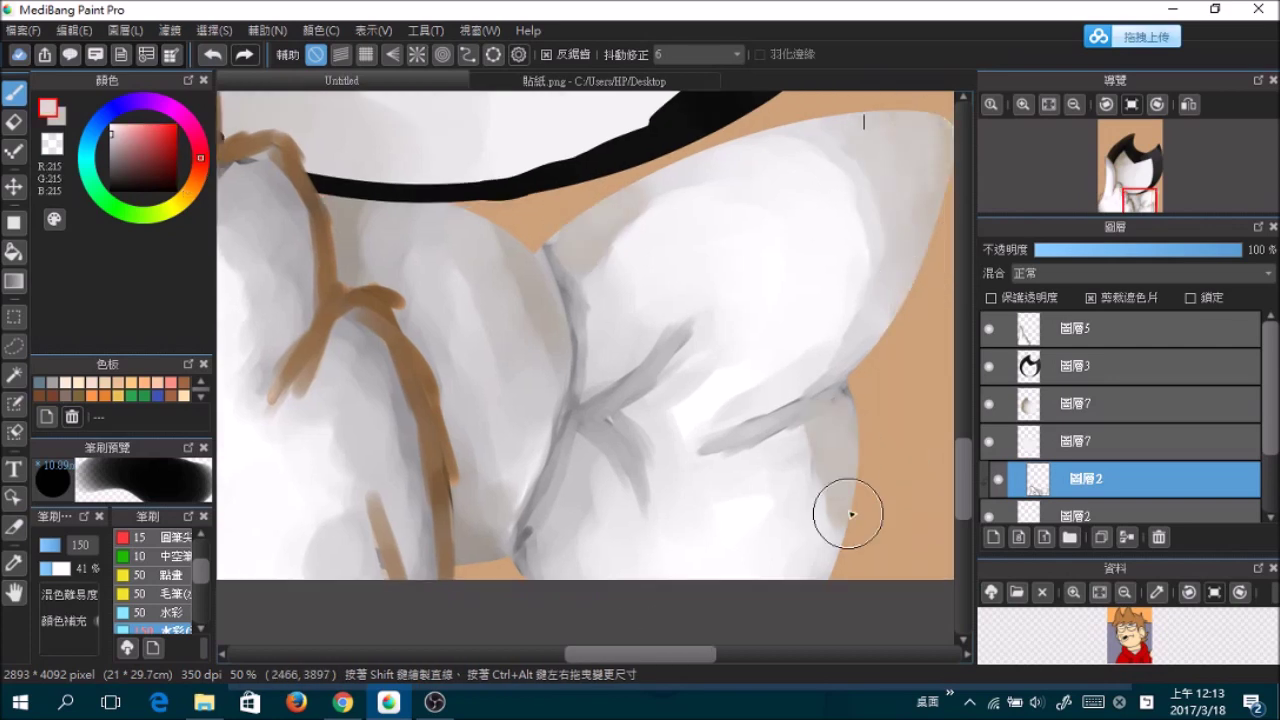
- Shade the raised finger and lower knuckles on hand layer 圖層5 with greys including RGB 146, 134, 113 at brush size 150
scroll(534, 406, down, 4)
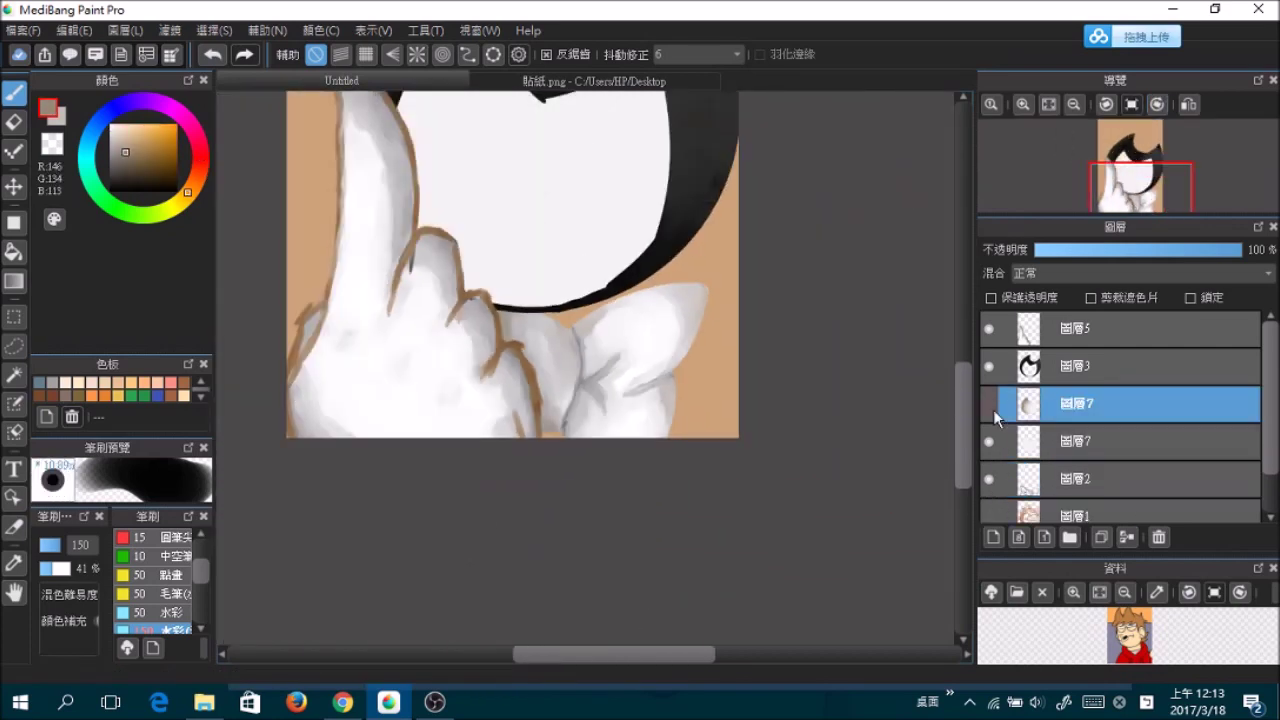
click(1075, 328)
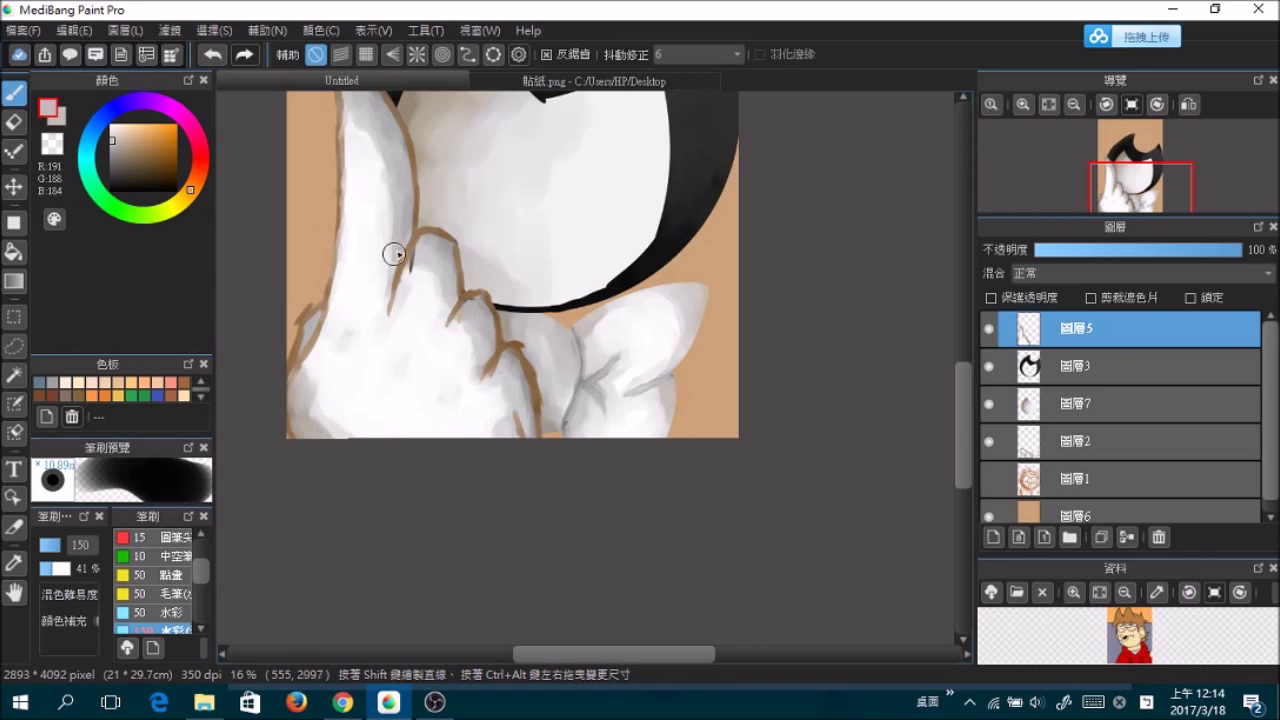
scroll(403, 225, up, 2)
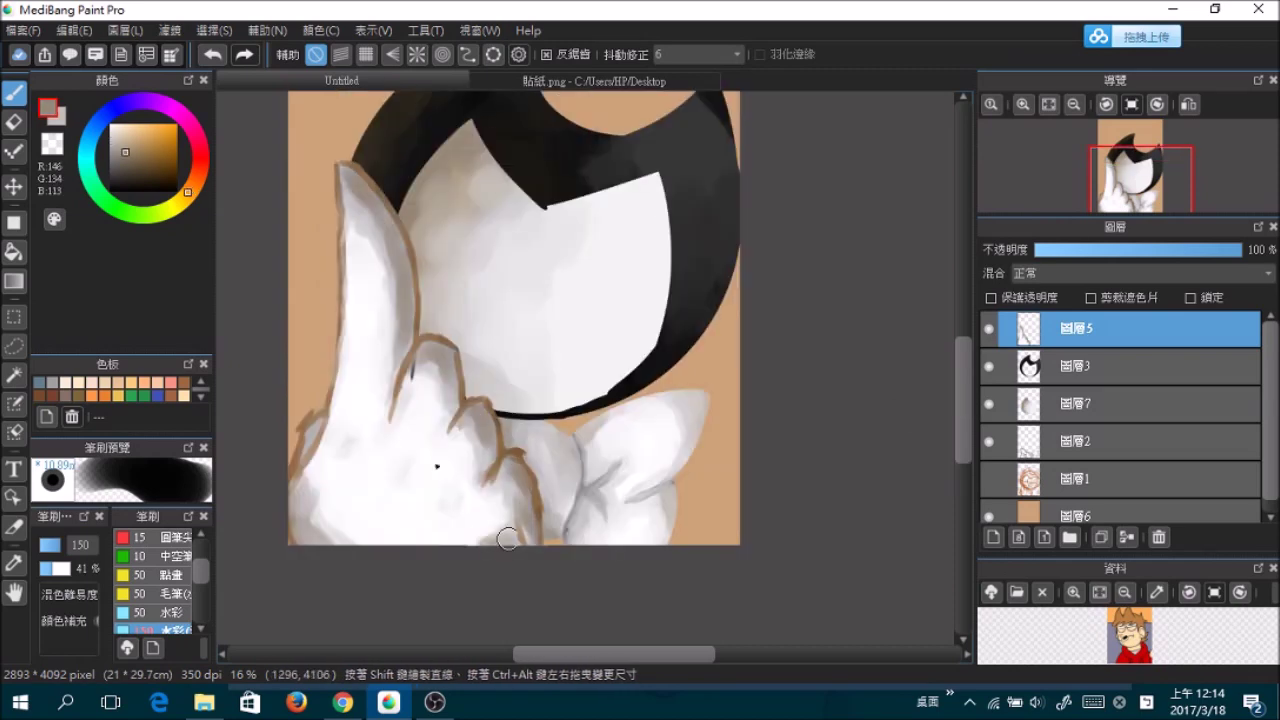
alt+click(371, 210)
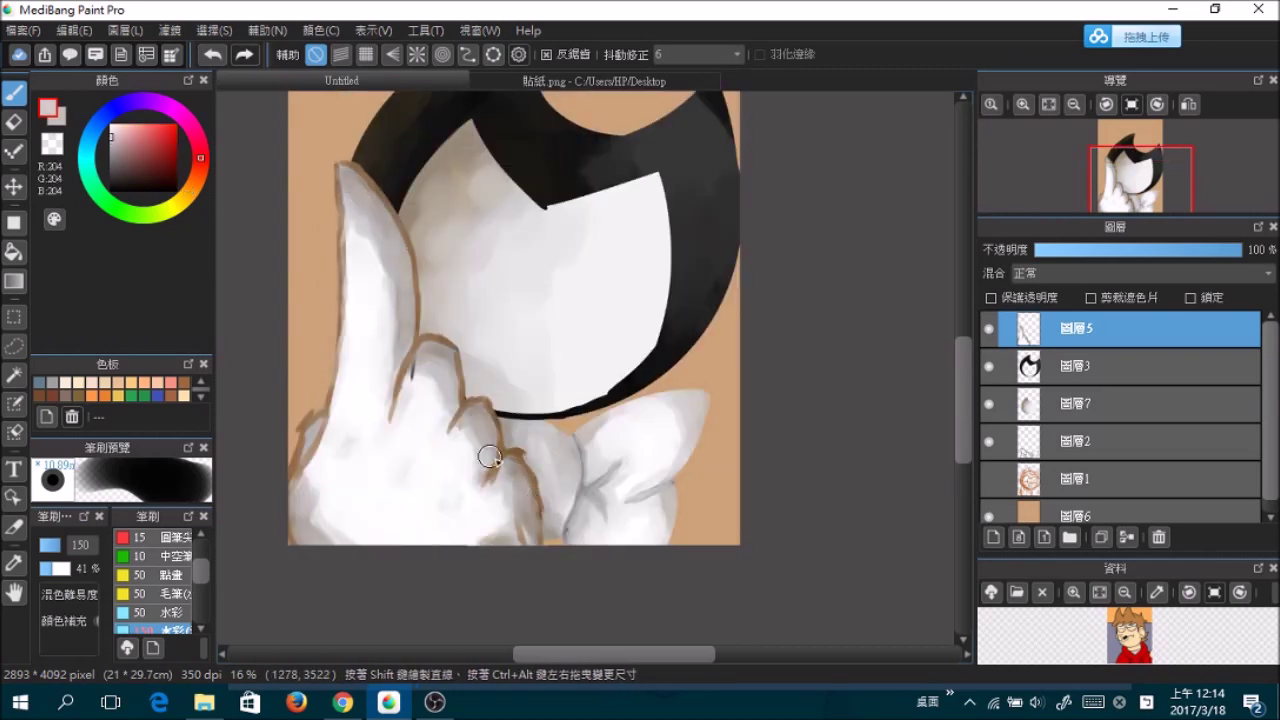
scroll(961, 385, up, 1)
- Show sketch layer 圖層1 above face layer 圖層7, and outline the large eye in black on a new layer with the 畫筆 brush at size 63
mouse_move(1060, 479)
mouse_down()
mouse_move(1045, 372)
mouse_move(1045, 385)
mouse_up()
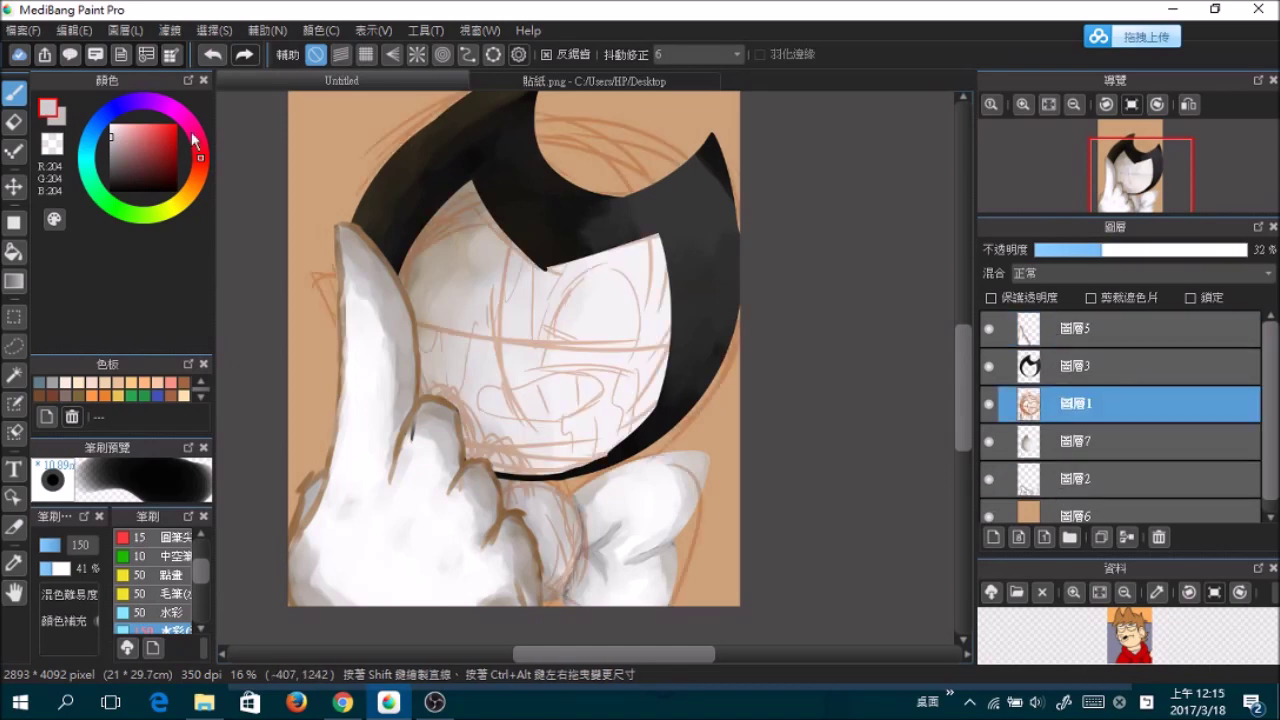
scroll(165, 570, up, 2)
click(165, 555)
scroll(583, 314, up, 3)
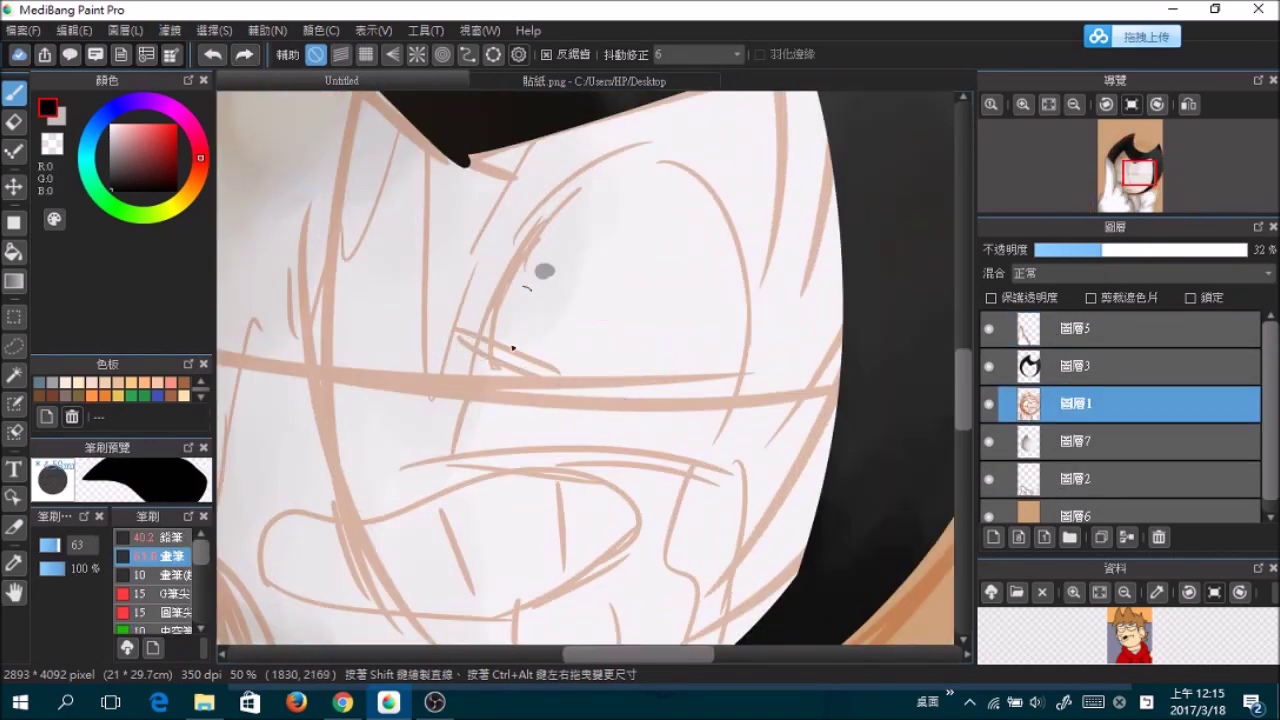
key(ctrl+shift+n)
mouse_move(680, 460)
mouse_down()
mouse_move(486, 349)
mouse_move(451, 449)
mouse_move(720, 466)
mouse_up()
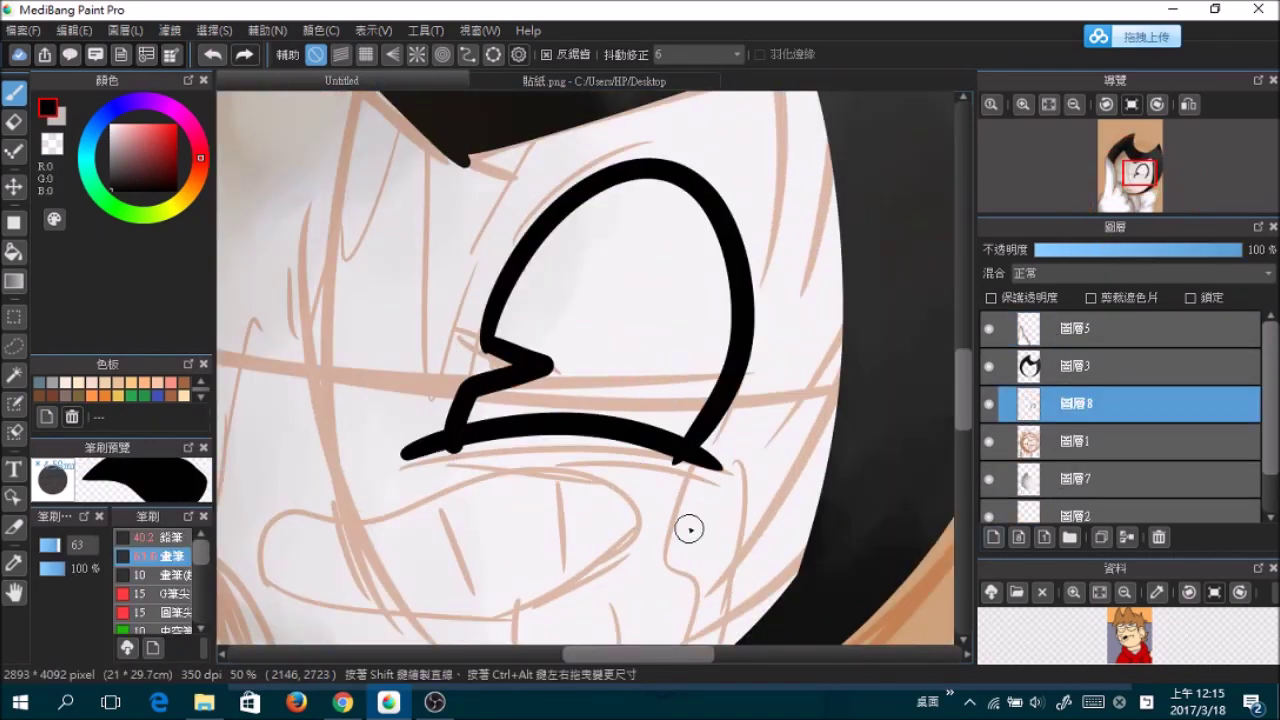
scroll(700, 530, down, 1)
key(alt+Tab)
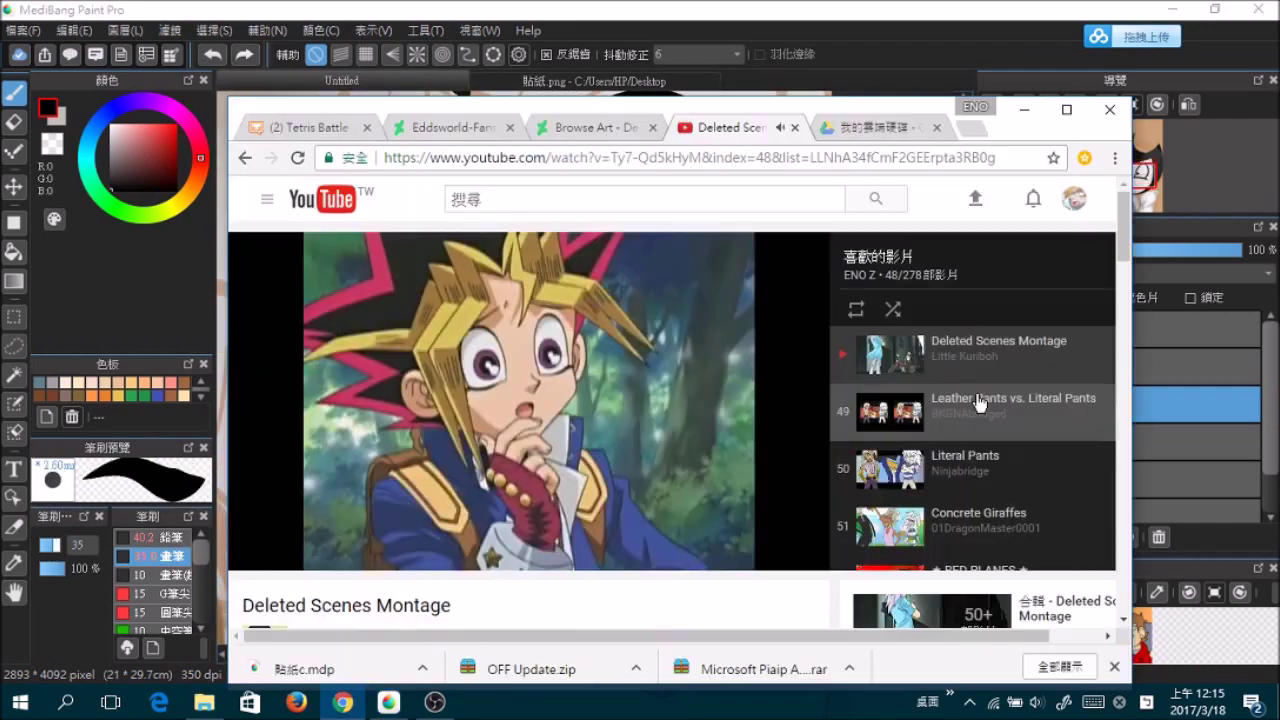
scroll(960, 400, down, 2)
key(alt+Tab)
drag(322, 447, 491, 534)
key(ctrl+z)
drag(600, 500, 386, 434)
key(ctrl+z)
- Draw the mouth outline with three tooth lines and the dripping ink contours on the face in black at brush size 35
mouse_move(560, 440)
mouse_down()
mouse_move(286, 500)
mouse_move(600, 430)
mouse_up()
drag(362, 462, 402, 535)
drag(444, 442, 478, 532)
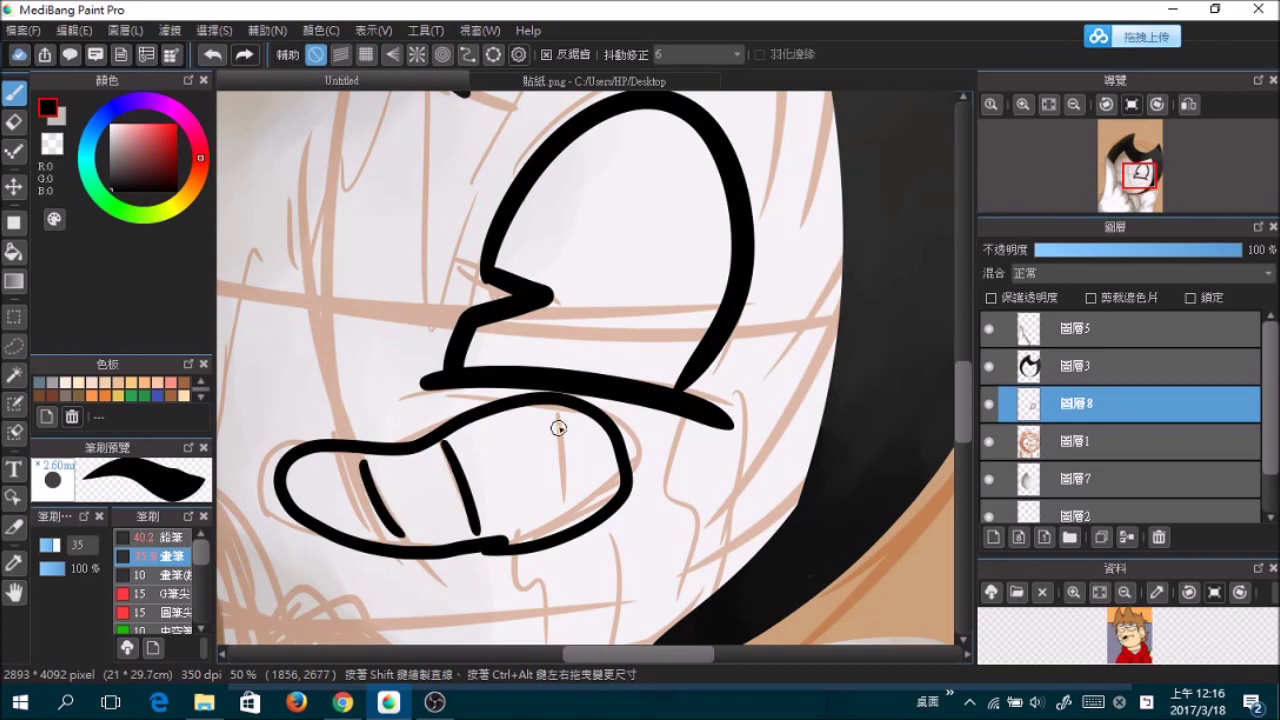
drag(558, 428, 572, 525)
scroll(634, 371, down, 5)
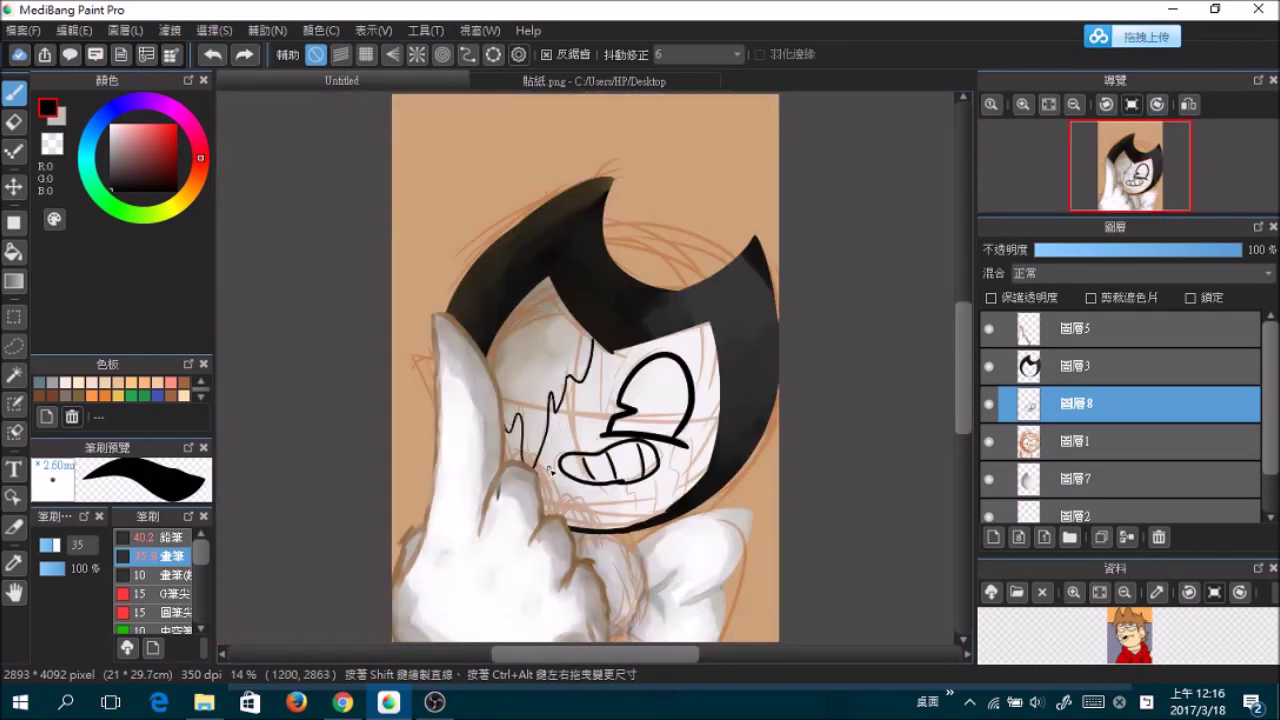
- Hide sketch layer 圖層1 and face layer 圖層7, and fill the eye and ink drips with black on 圖層8
click(988, 441)
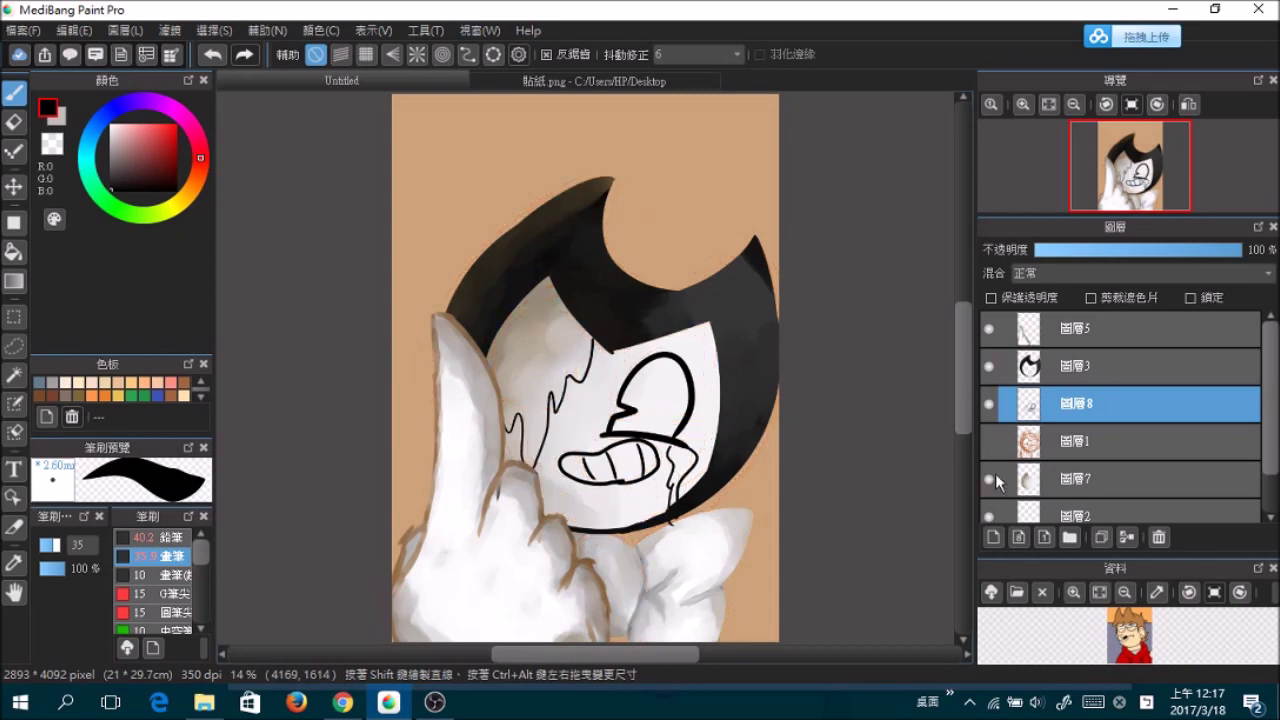
click(988, 478)
click(655, 390)
drag(540, 330, 530, 450)
drag(668, 450, 684, 500)
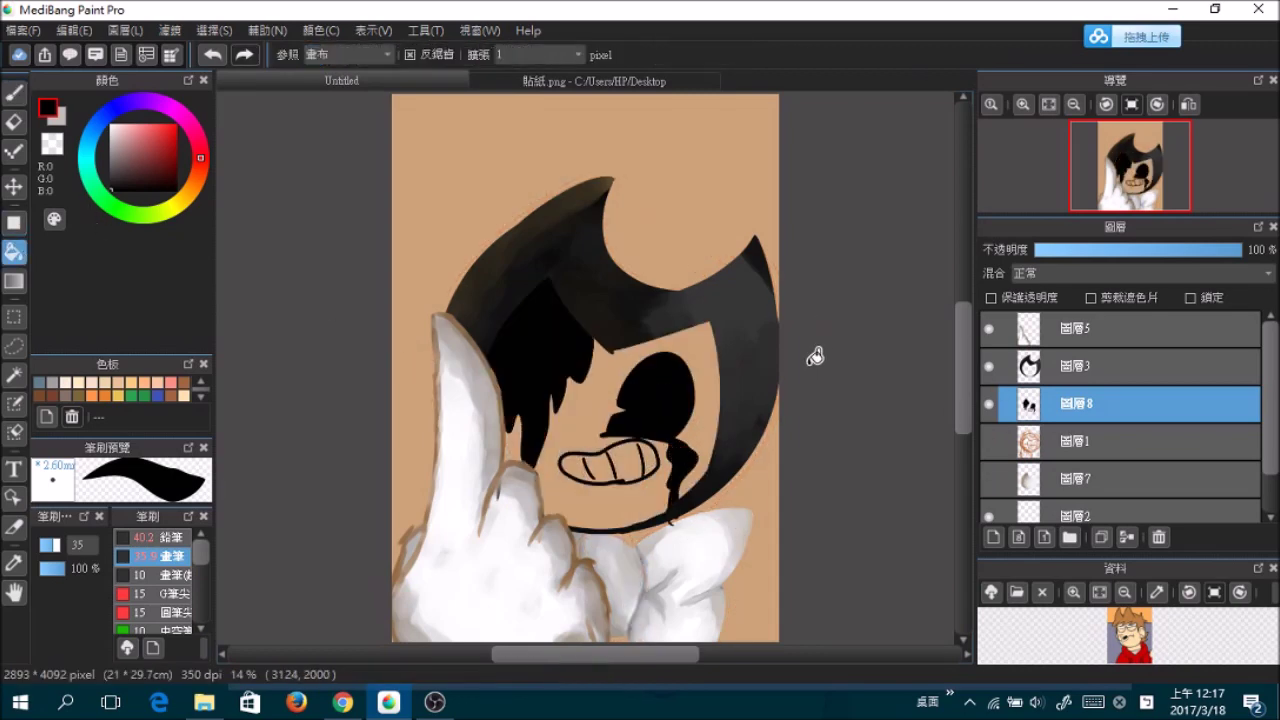
- Refill the eye and ink drips with RGB 22, 20, 17, and show face layer 圖層7 again
key(e)
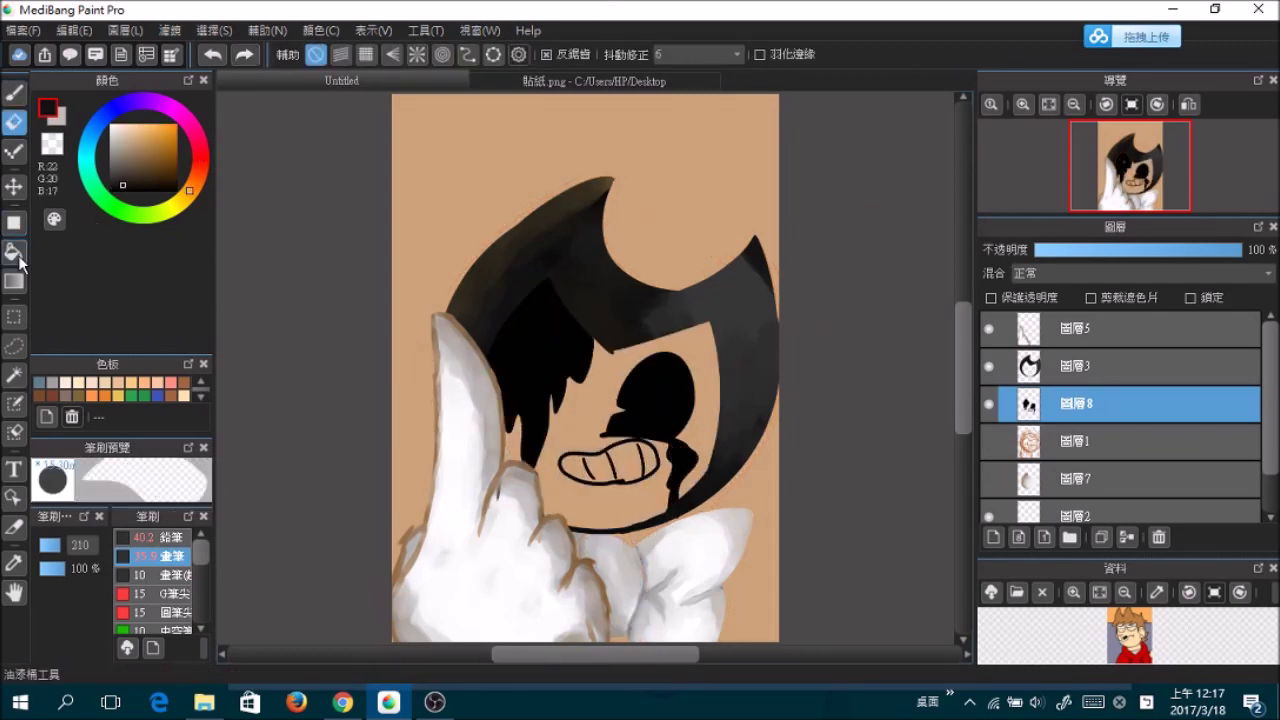
click(14, 251)
click(988, 478)
scroll(848, 404, up, 5)
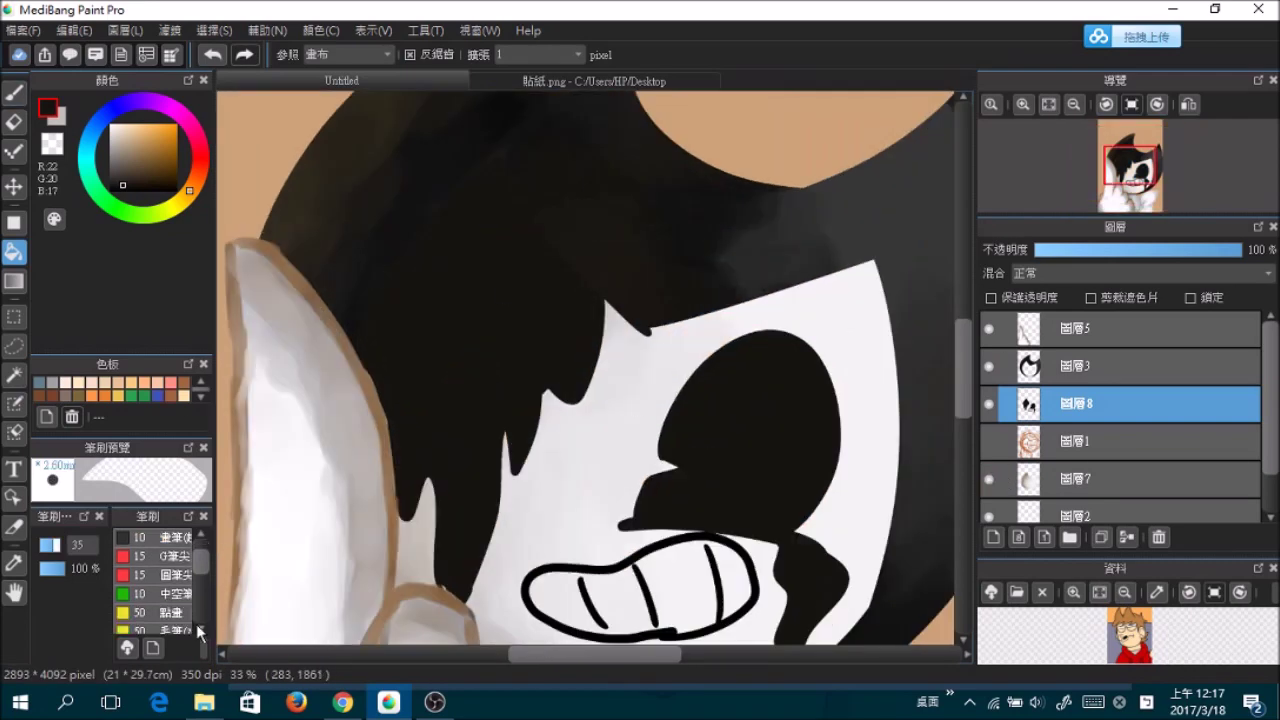
- Duplicate 圖層8, clip the copy to the original, and choose the watercolour brush at size 150
click(170, 630)
click(1101, 537)
click(1090, 297)
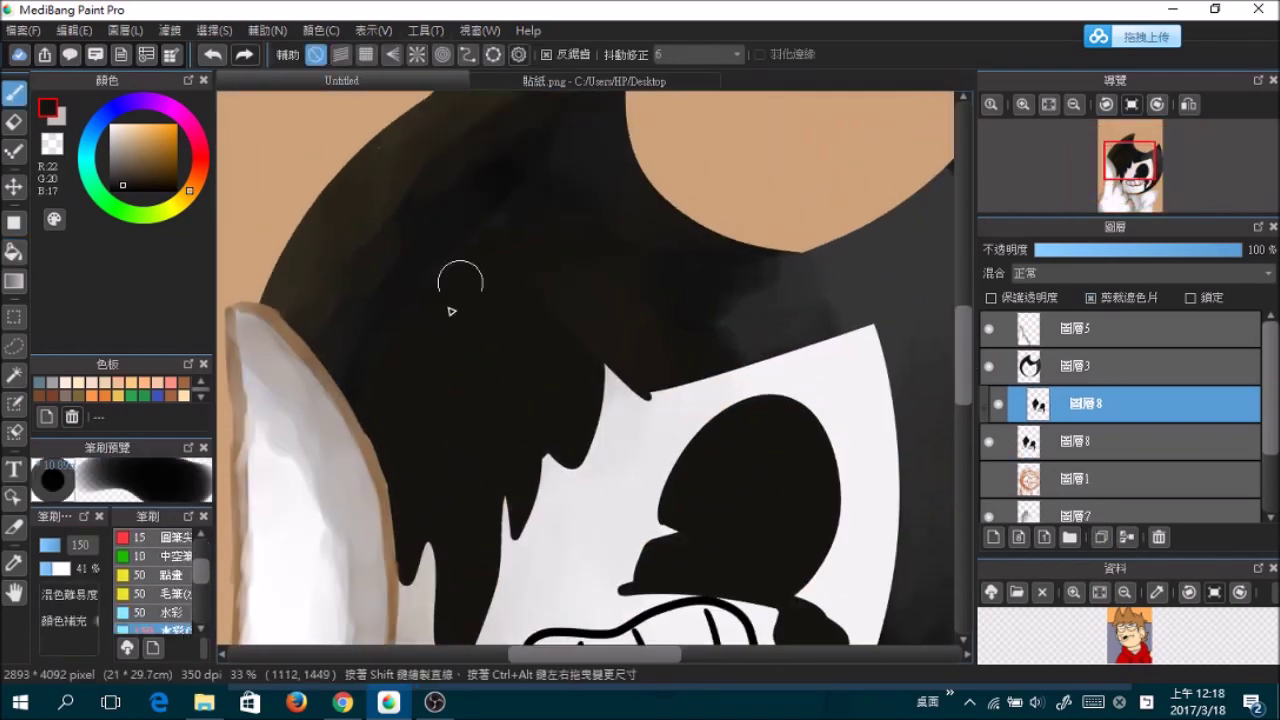
- Shade the ink drips beside the raised finger with black and sampled near-black tones at brush size 150
drag(560, 380, 570, 460)
drag(500, 350, 490, 470)
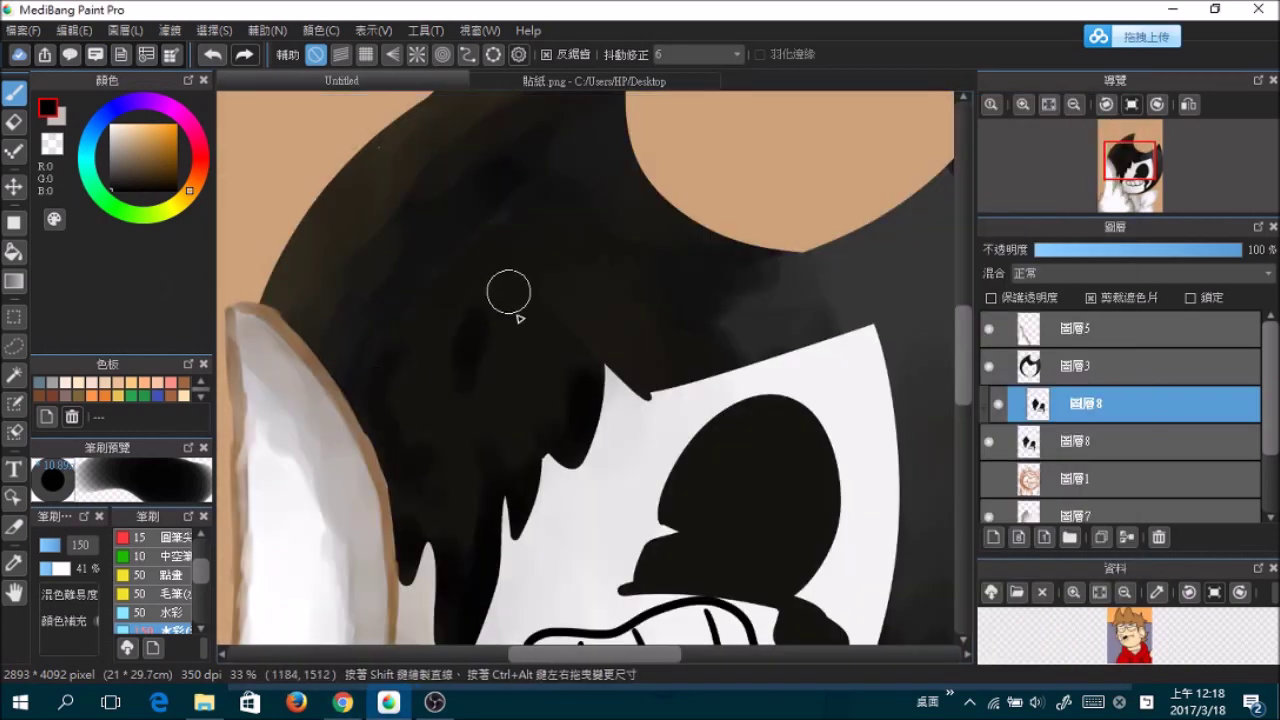
alt+click(497, 492)
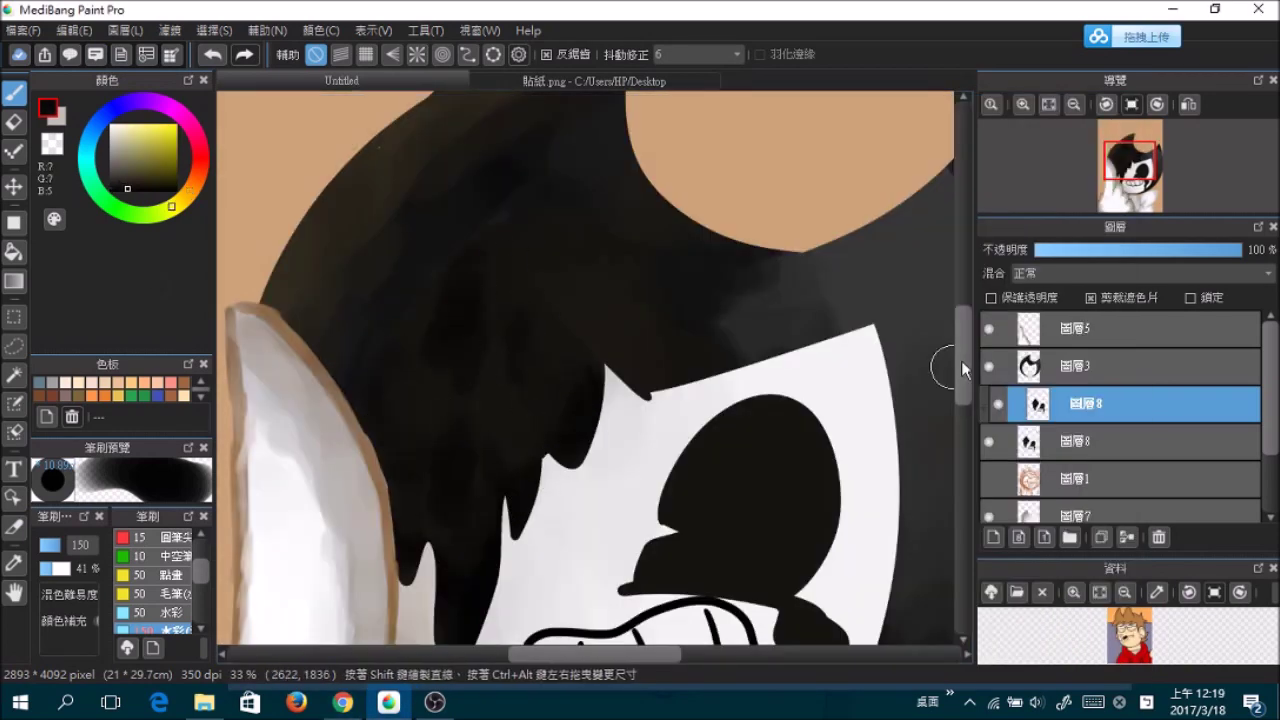
scroll(953, 387, down, 2)
alt+click(402, 306)
alt+click(533, 372)
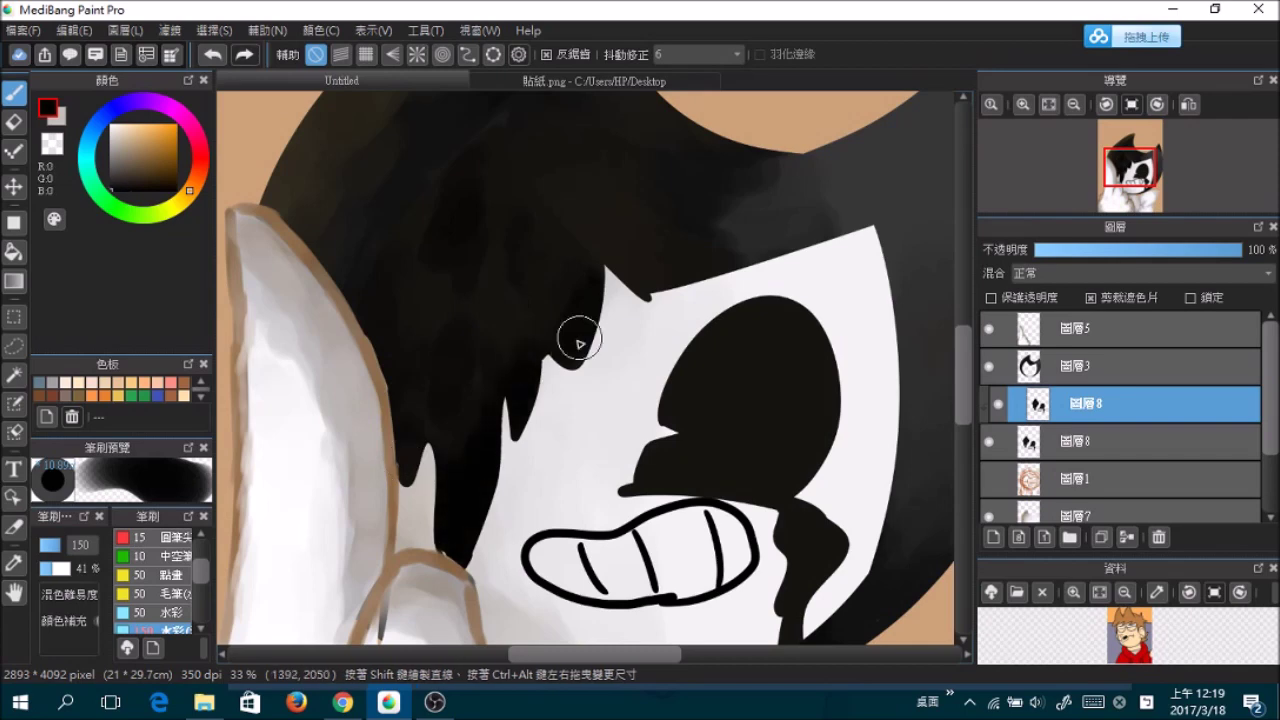
scroll(675, 398, down, 3)
scroll(768, 465, up, 2)
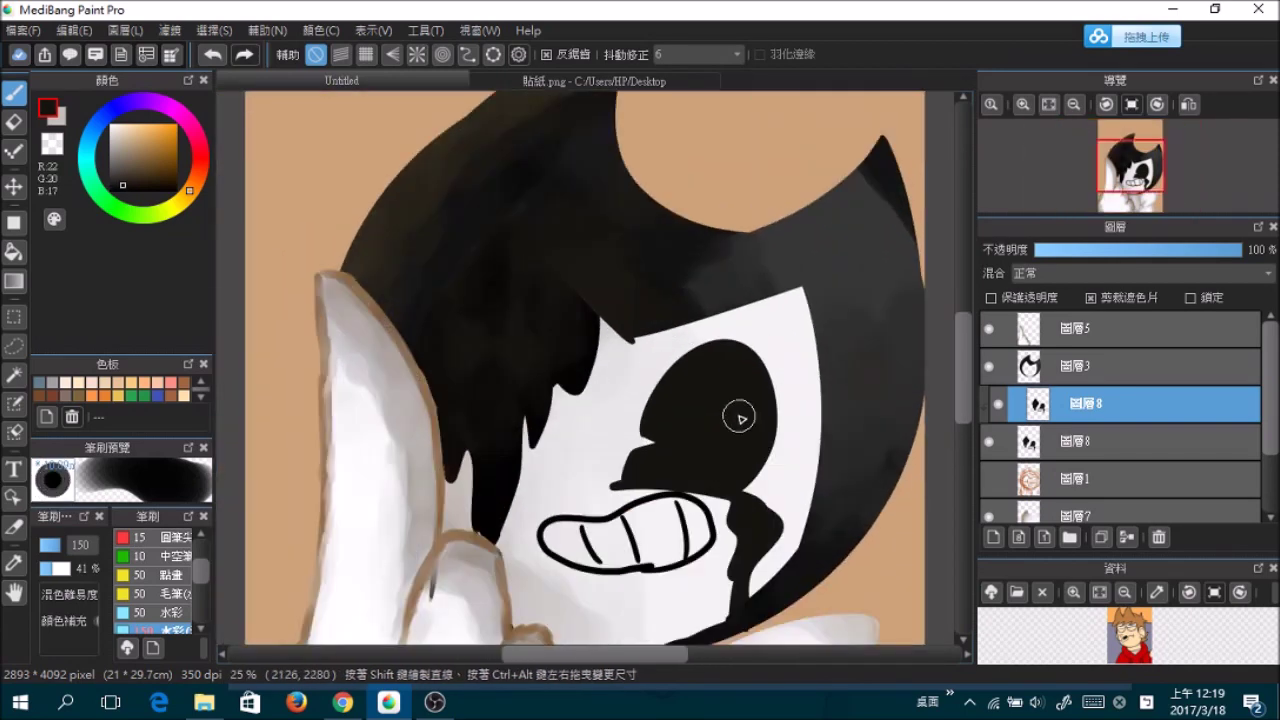
- Darken the eye's edge with black at brush size 150, and paint black streaks into the tear below it at size 21
drag(648, 413, 730, 380)
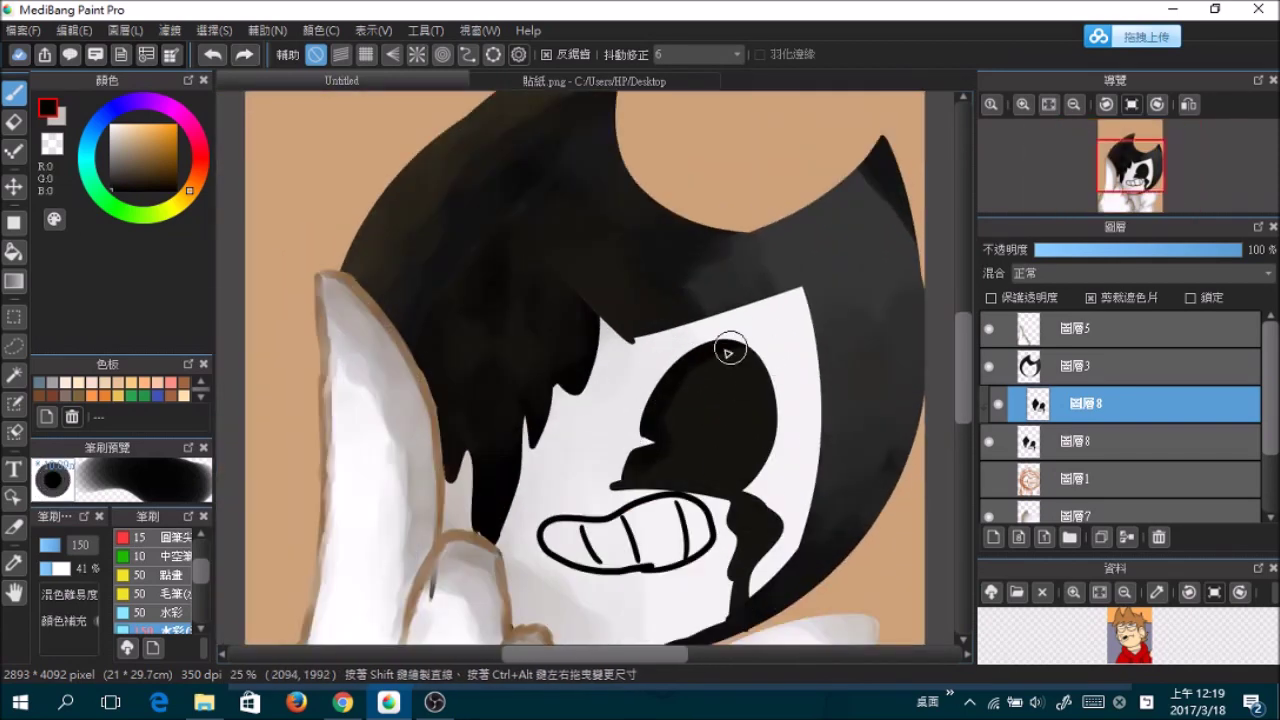
scroll(663, 366, up, 2)
click(58, 548)
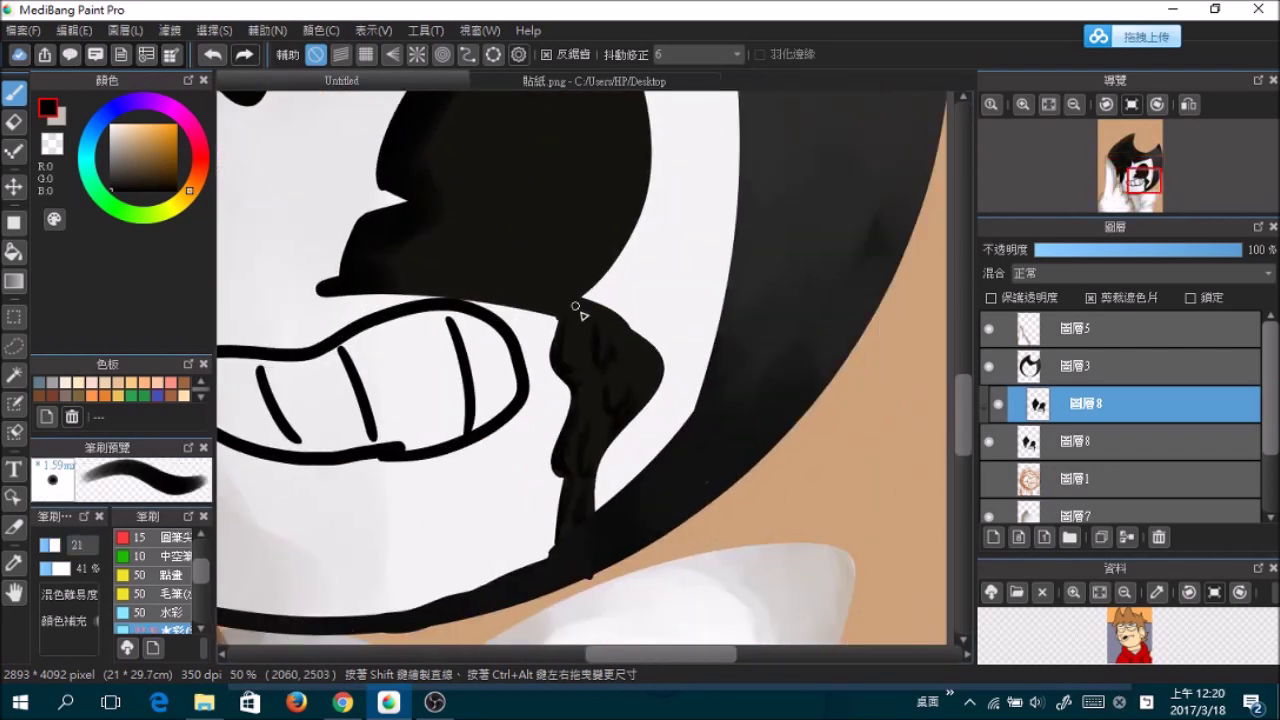
scroll(578, 308, down, 3)
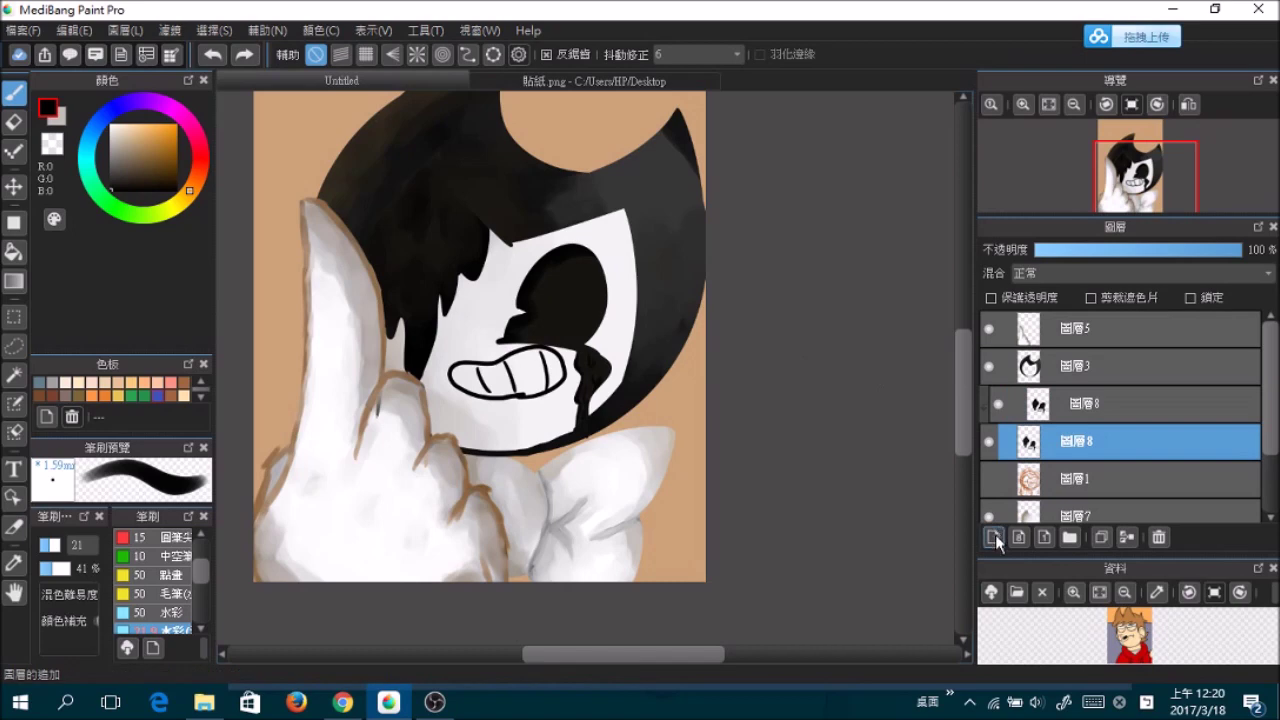
- Fill the teeth with white, and soften the mouth outline and tooth lines with white at brush size 21
key(ctrl+z)
key(g)
key(x)
click(552, 375)
click(990, 479)
scroll(400, 393, up, 3)
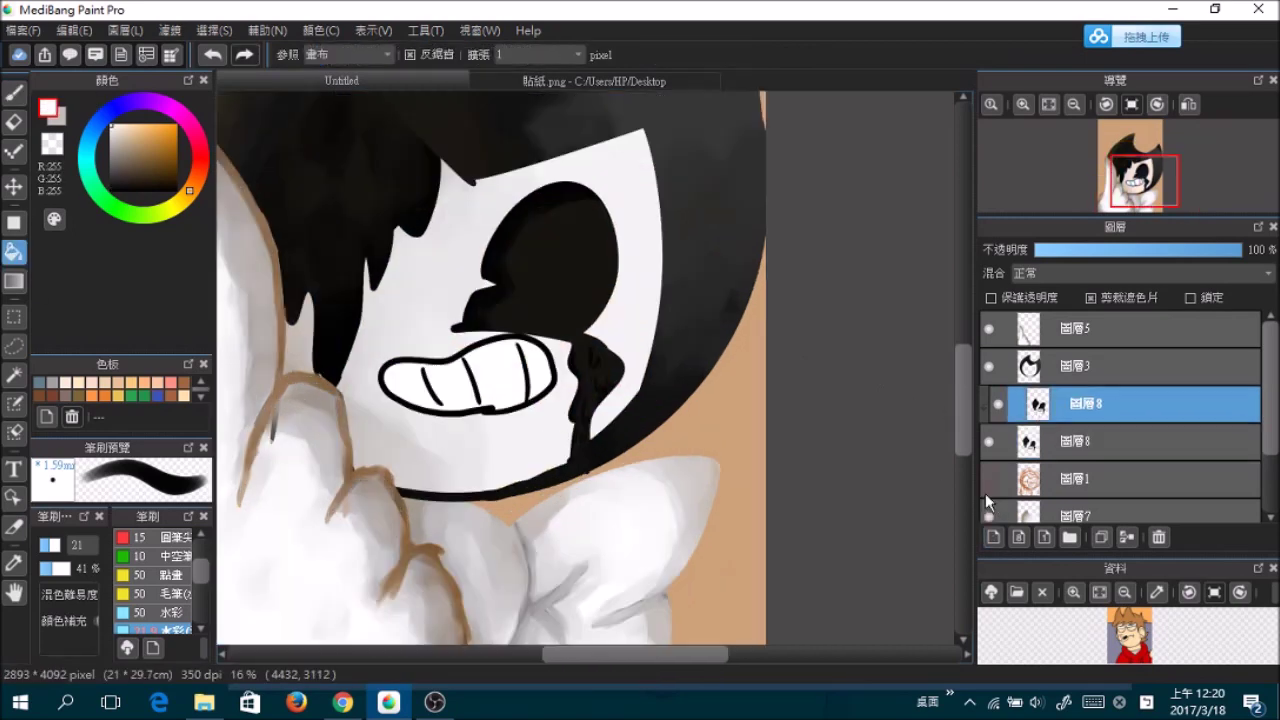
key(b)
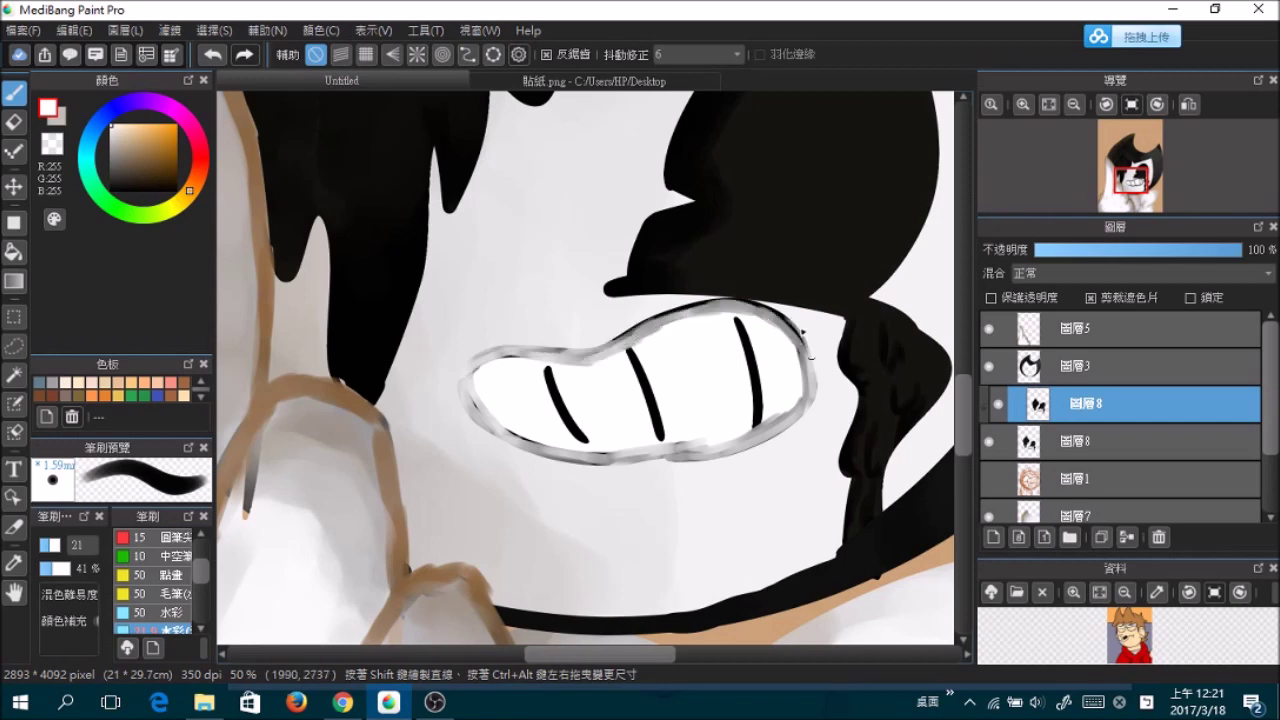
drag(499, 358, 522, 358)
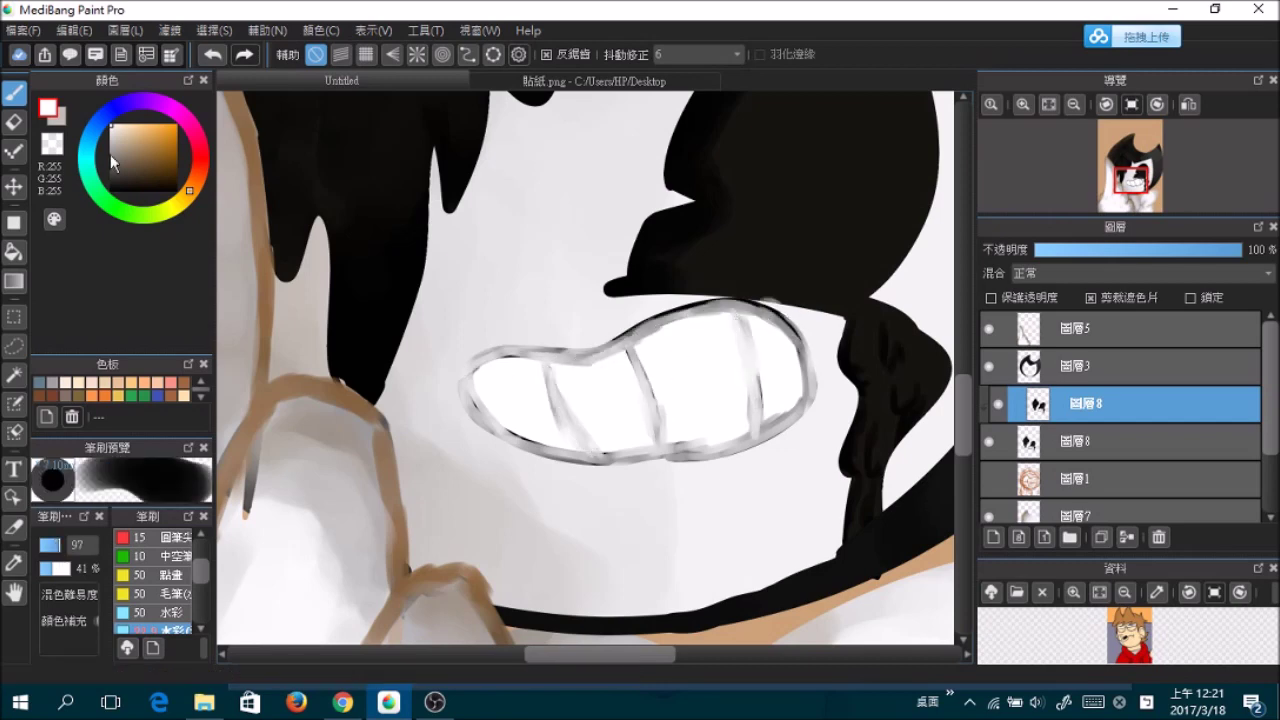
- Shade the teeth with RGB 209 grey and white at brush size 44, and redraw the dividers in RGB 163 grey at size 19
alt+click(511, 367)
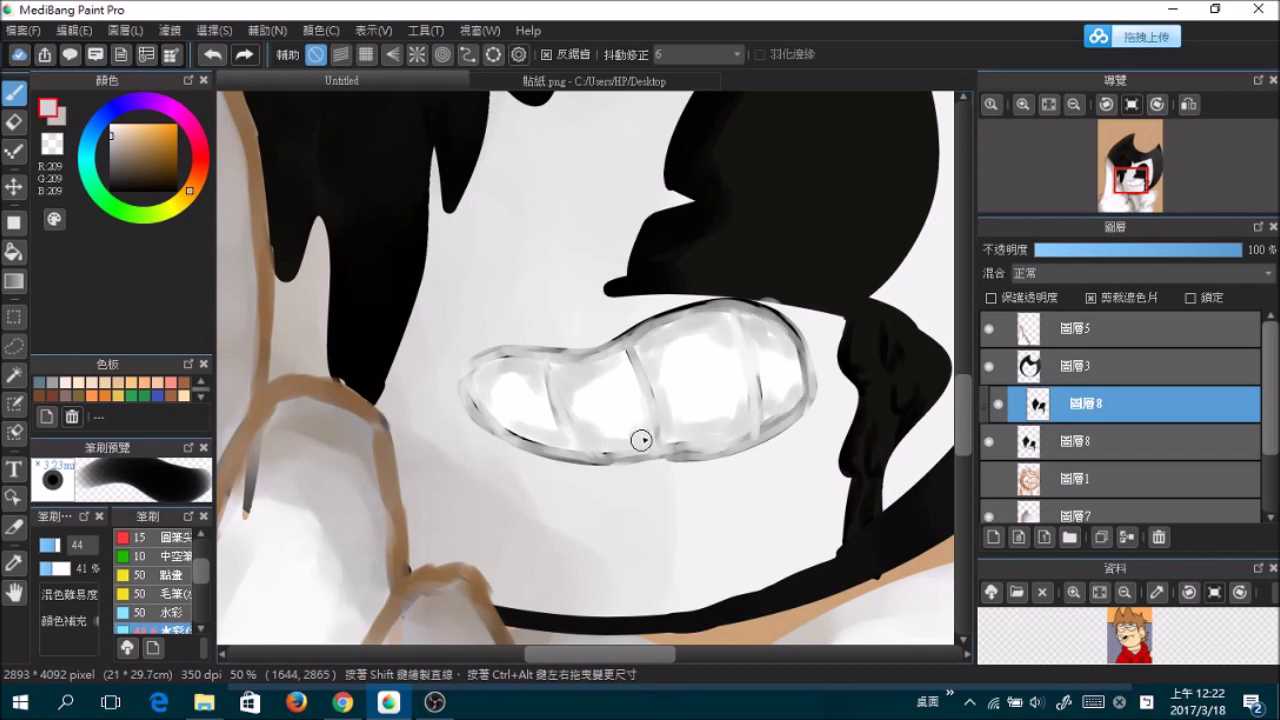
alt+click(714, 372)
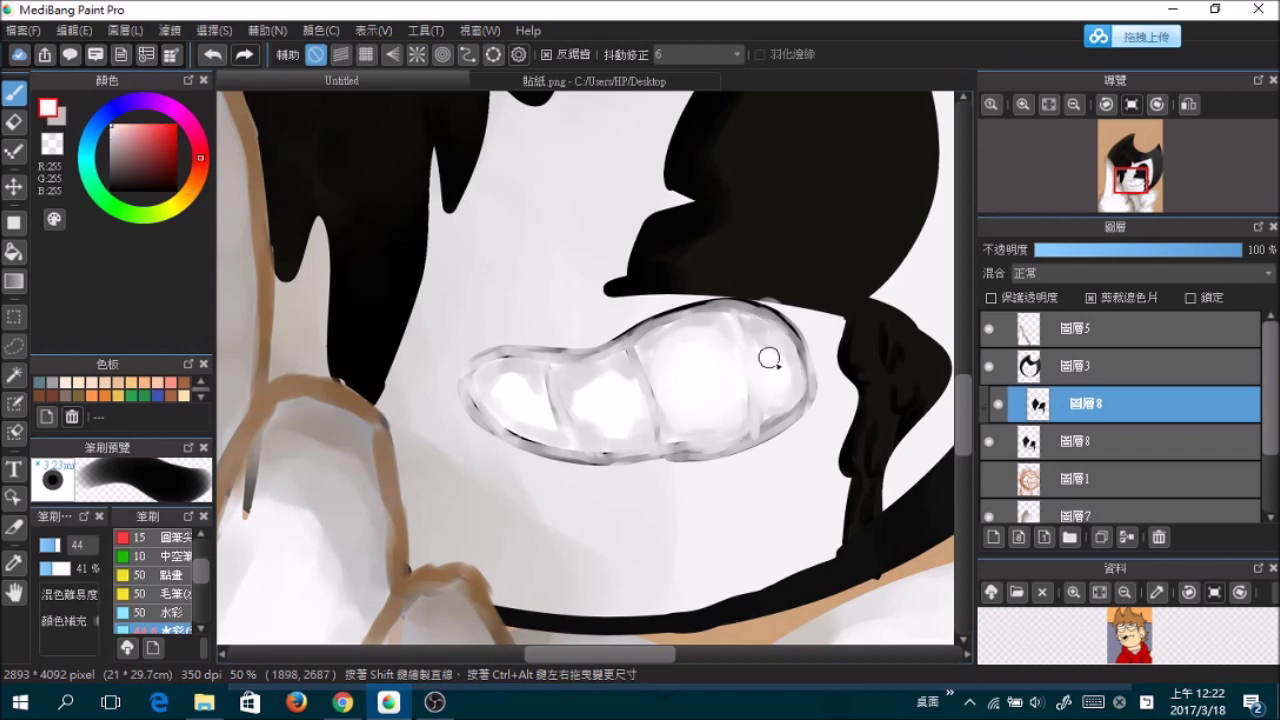
drag(570, 372, 546, 372)
alt+click(546, 372)
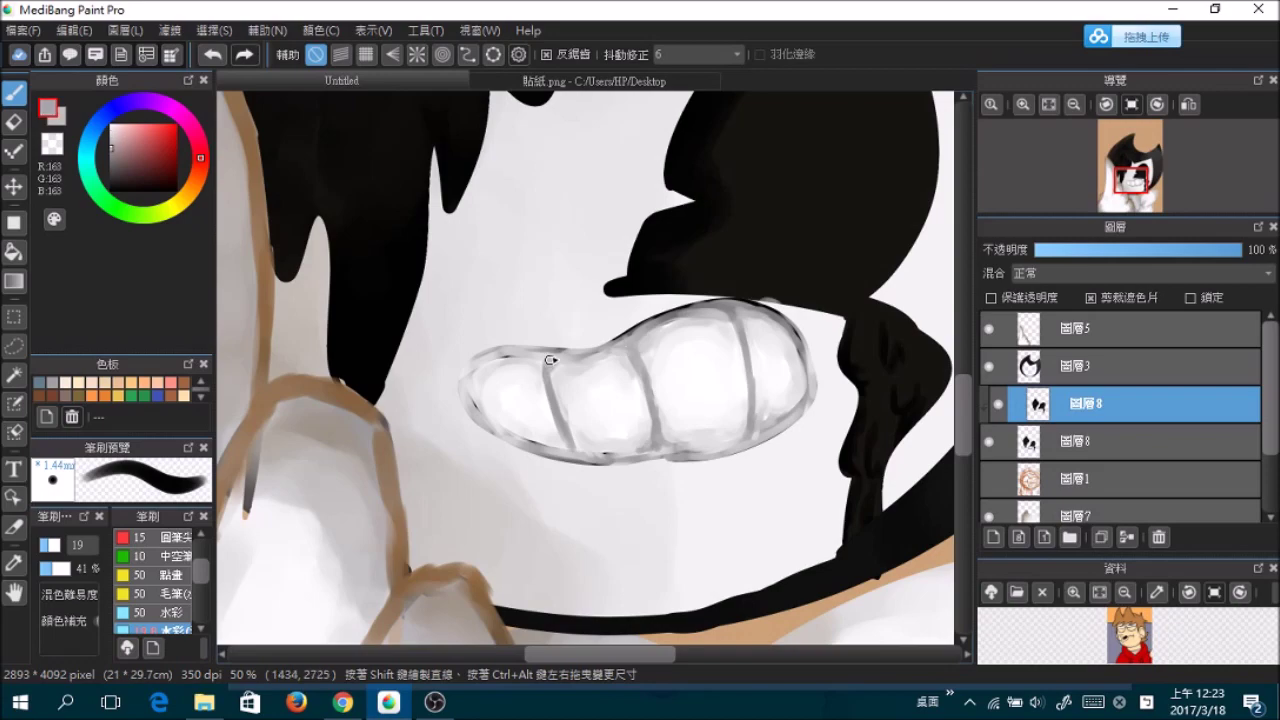
- Merge the clipped ink shading into its base layer, and combine the ink and horned head layers into the face layer 圖層7
scroll(581, 442, down, 5)
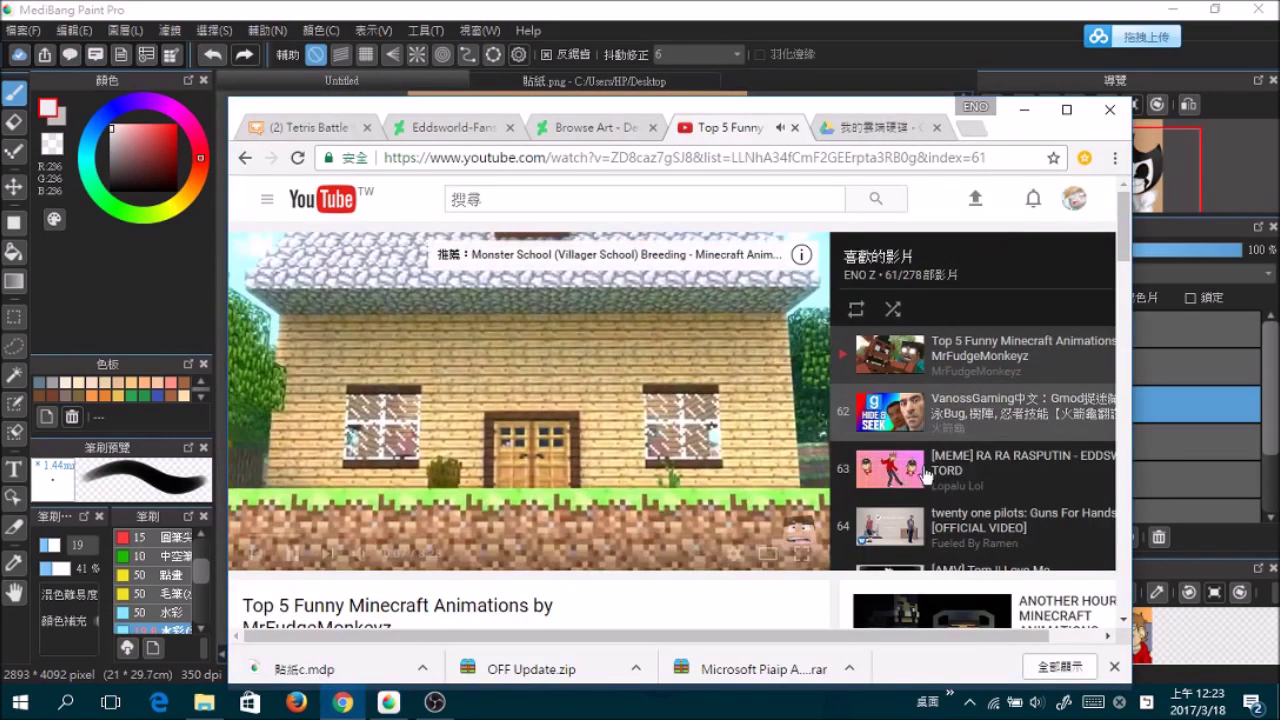
key(ctrl+e)
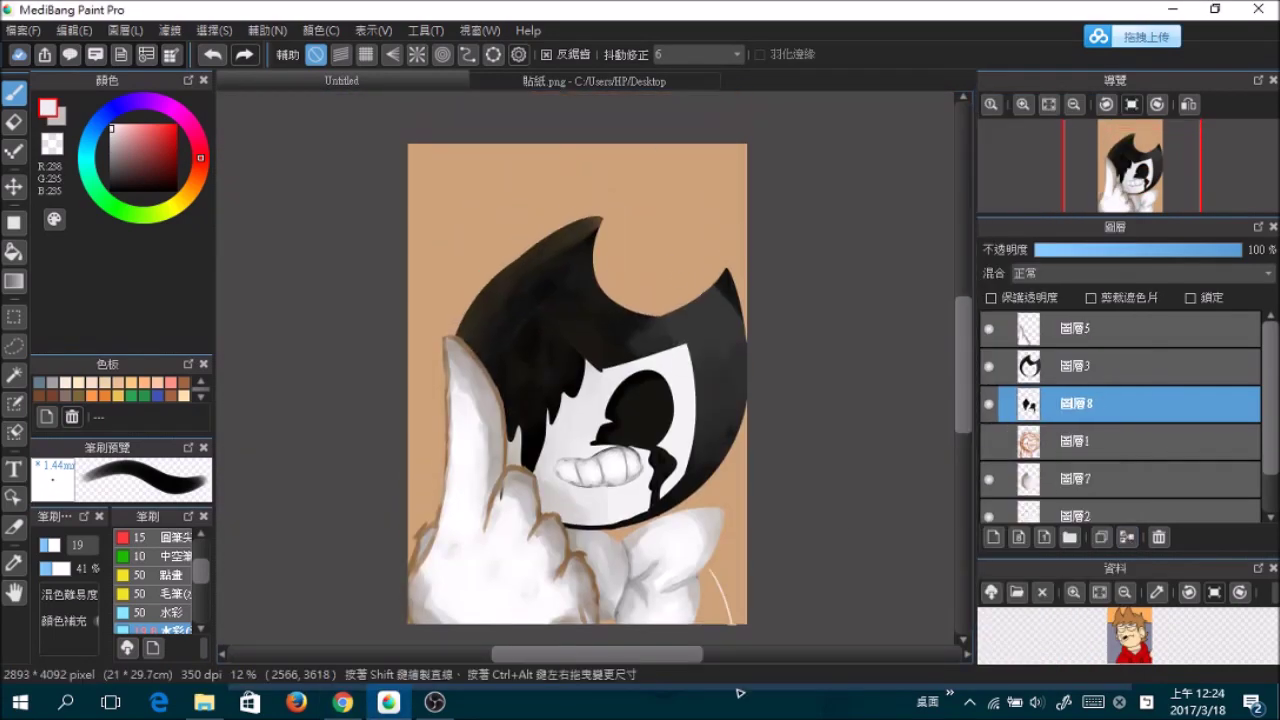
alt+click(579, 298)
key(g)
click(21, 103)
click(1080, 366)
key(ctrl+e)
- Move the sketch layer 圖層1 beneath the tan background layer 圖層6
key(ctrl+z)
key(ctrl+z)
key(ctrl+z)
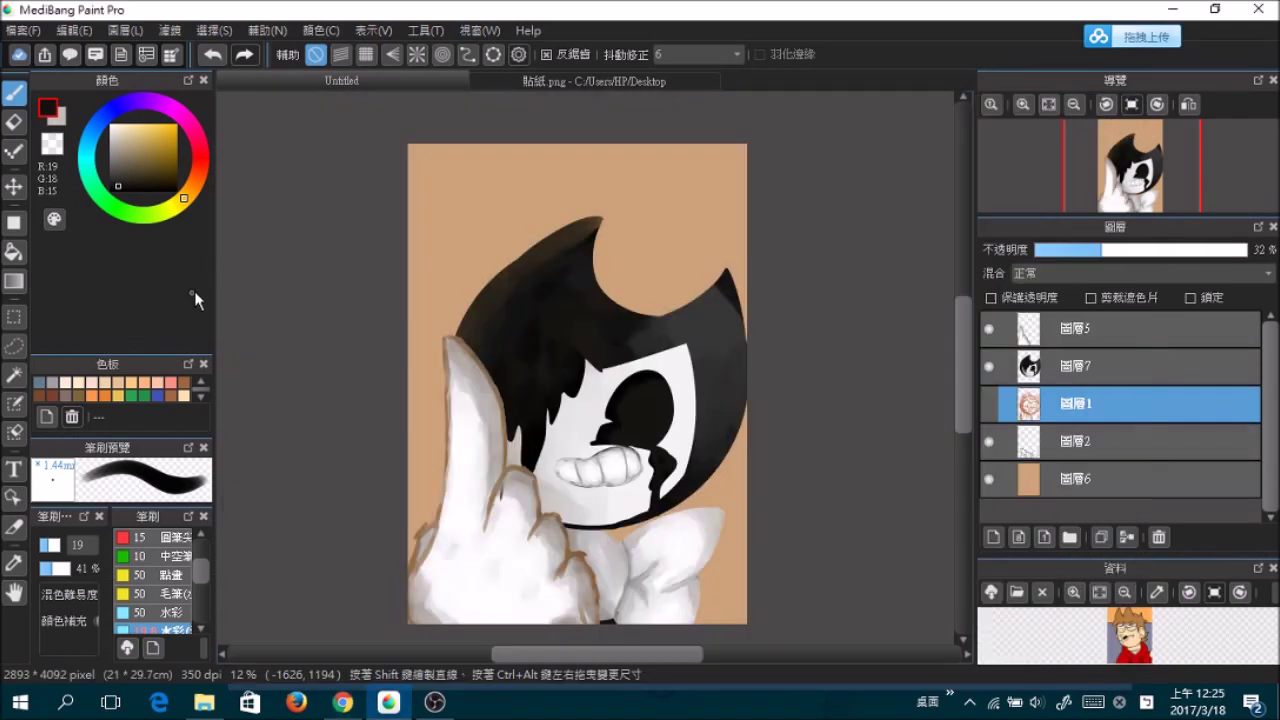
key(ctrl+z)
key(ctrl+z)
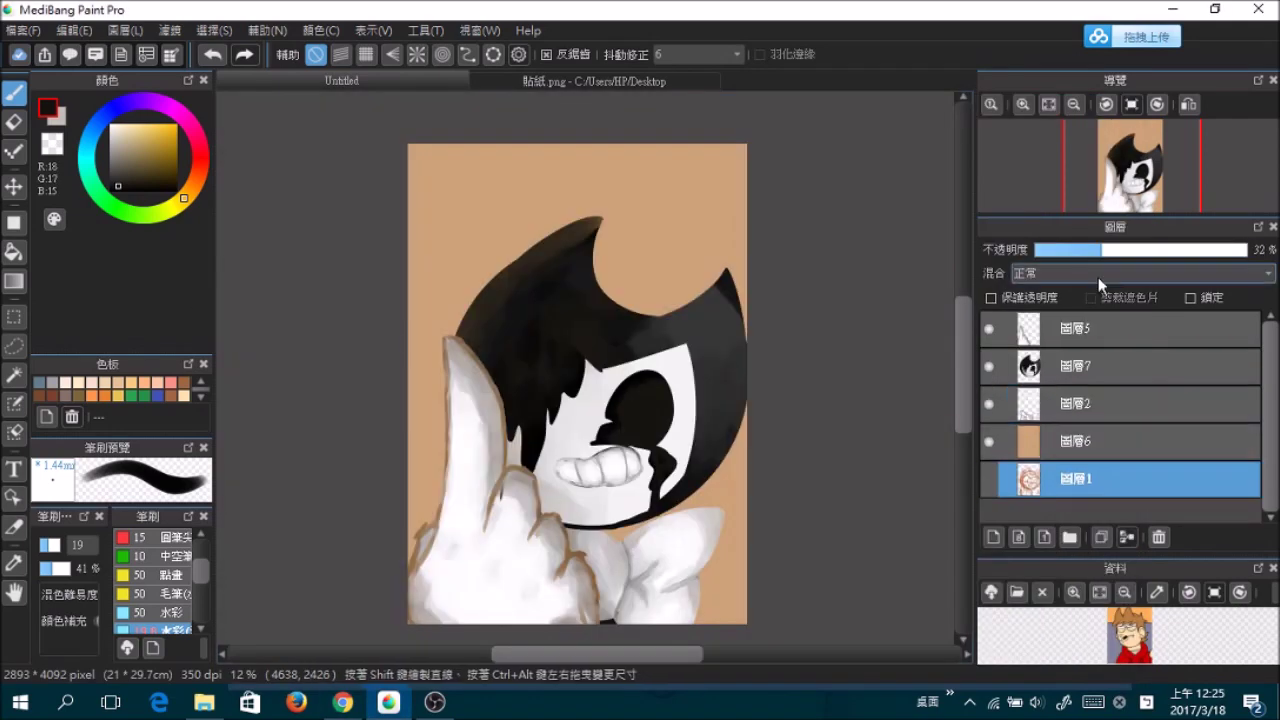
key(ctrl+z)
- Transform the merged head layer 圖層7, tilting it slightly counterclockwise and shifting it upward on the canvas
key(ctrl+t)
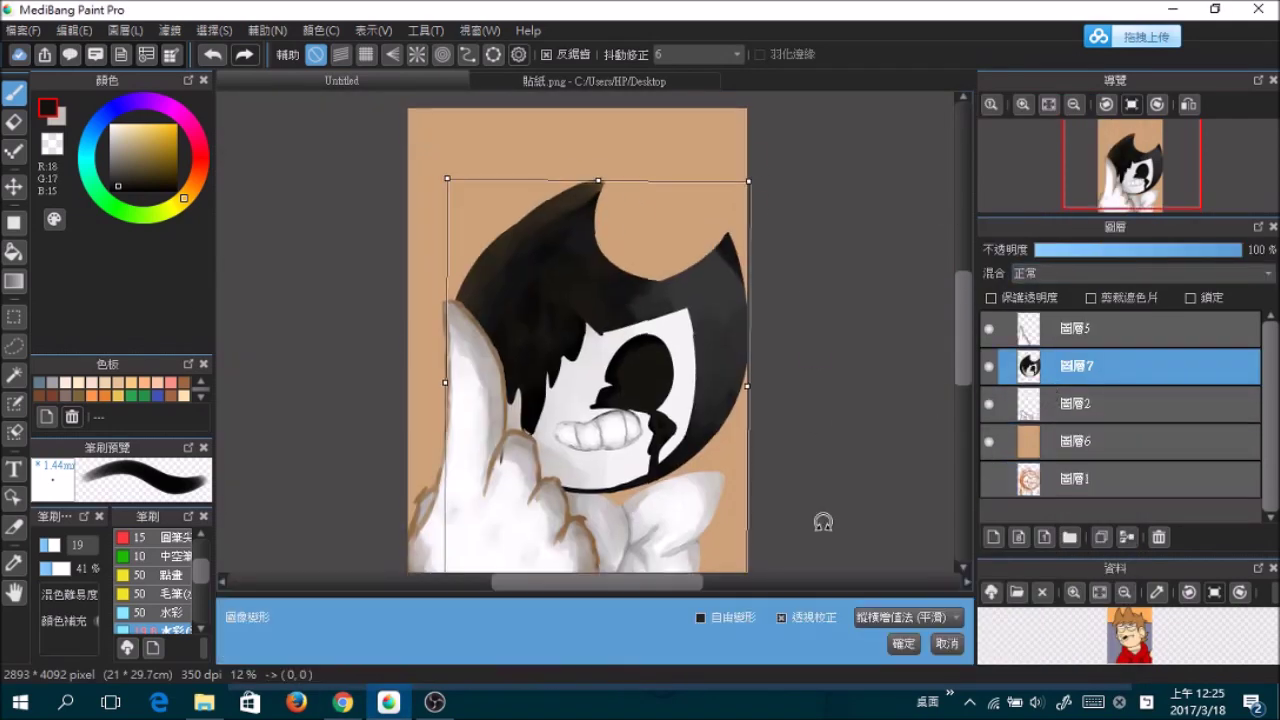
drag(445, 180, 429, 171)
mouse_move(586, 283)
mouse_down()
mouse_move(663, 263)
mouse_move(594, 271)
mouse_up()
click(652, 363)
drag(746, 174, 697, 285)
key(Return)
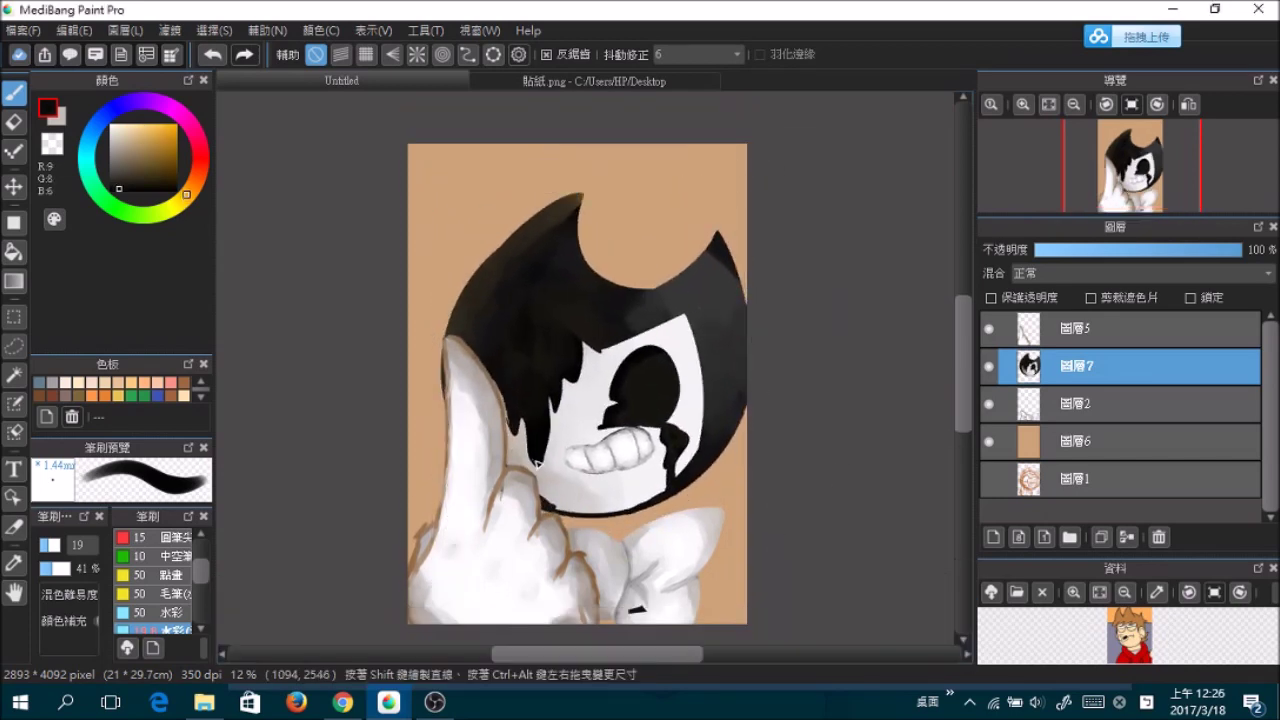
- Paint soft brown shading over the tan background on 圖層6 around the head with the watercolor brush at size 1000
click(14, 251)
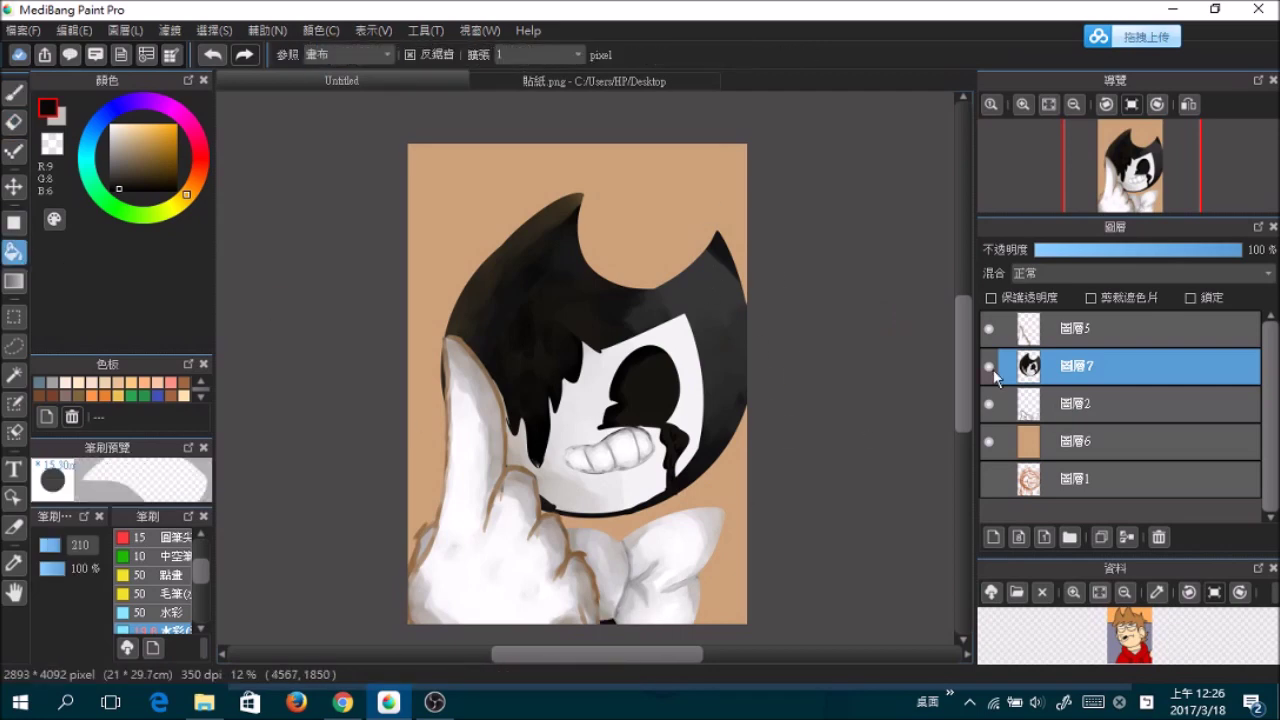
click(1100, 441)
click(143, 146)
key(b)
mouse_move(436, 200)
mouse_down()
mouse_move(570, 190)
mouse_move(720, 150)
mouse_up()
mouse_move(434, 223)
mouse_down()
mouse_move(243, 214)
mouse_move(643, 171)
mouse_move(700, 210)
mouse_up()
mouse_move(720, 600)
mouse_down()
mouse_move(491, 354)
mouse_move(629, 271)
mouse_move(700, 450)
mouse_up()
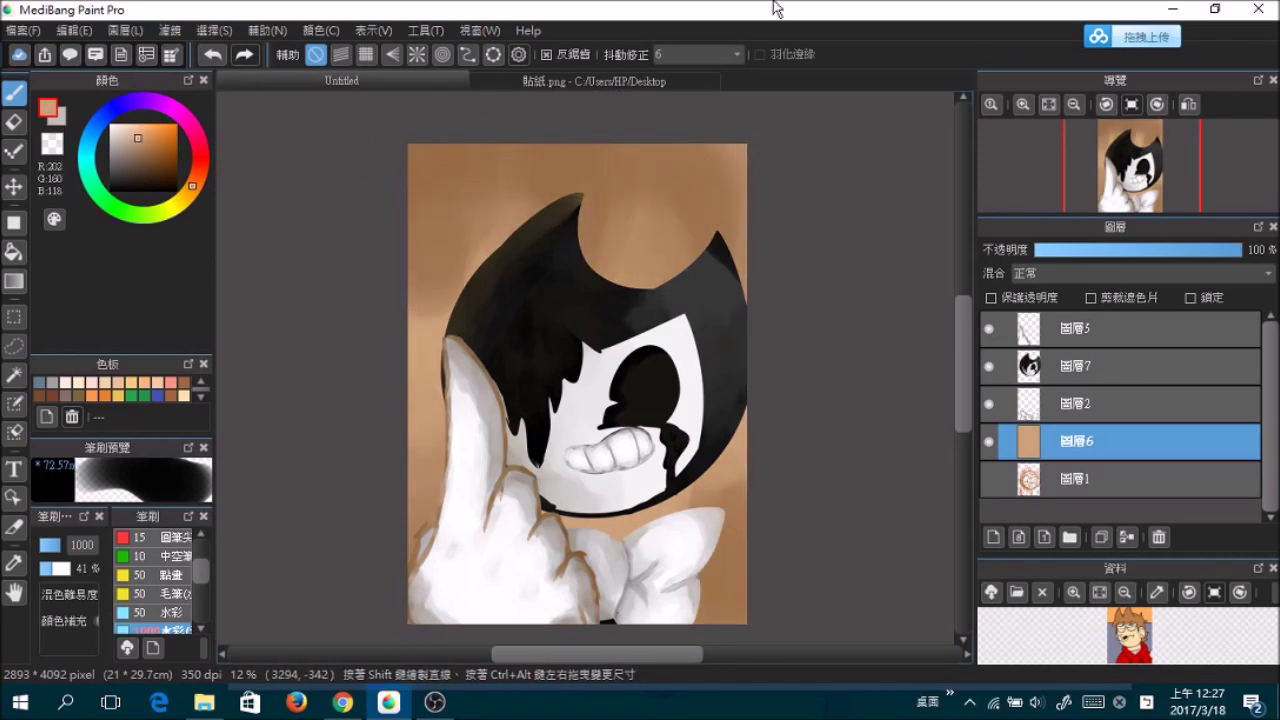
- Try the background layer 圖層6 above the artwork with 色彩增值 and other blend modes, and return it beneath the character
drag(1075, 441, 1085, 327)
click(1045, 273)
click(1050, 300)
click(1045, 273)
click(1046, 299)
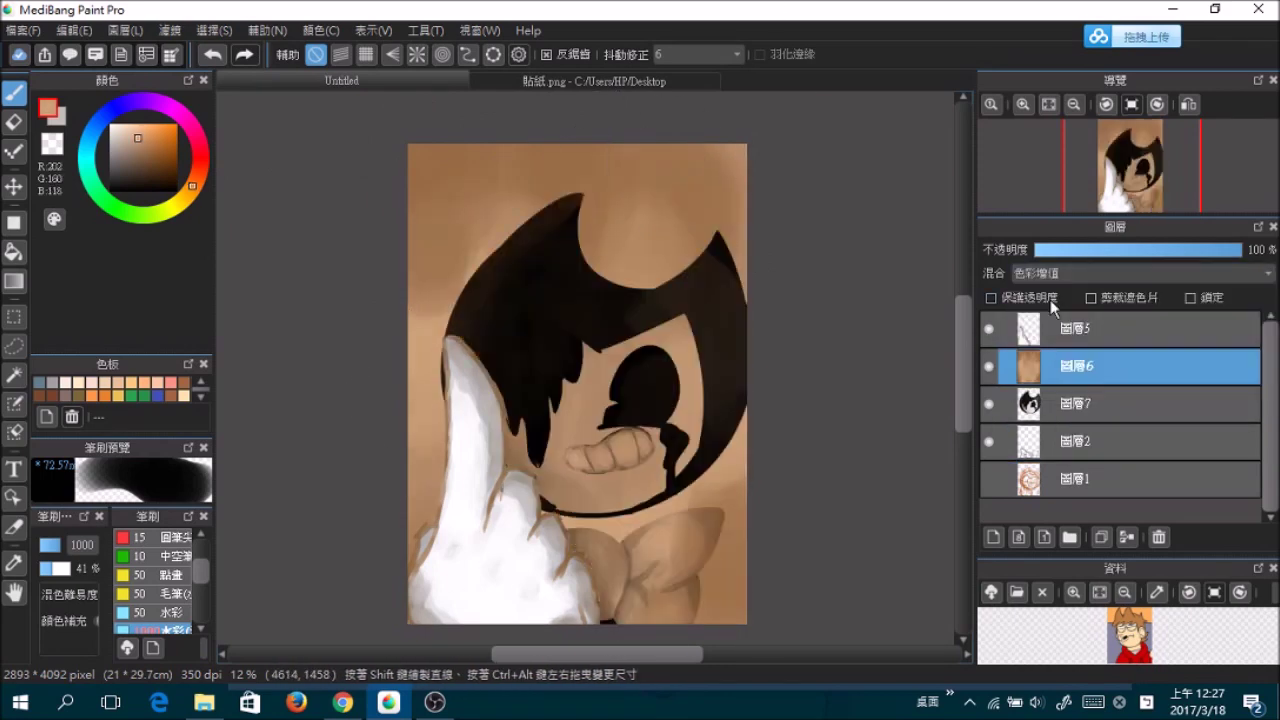
click(1045, 273)
click(1040, 310)
drag(1045, 365, 1046, 441)
- Switch to Chrome and search Google for images of 木板 素材 in a new tab
click(342, 702)
click(971, 127)
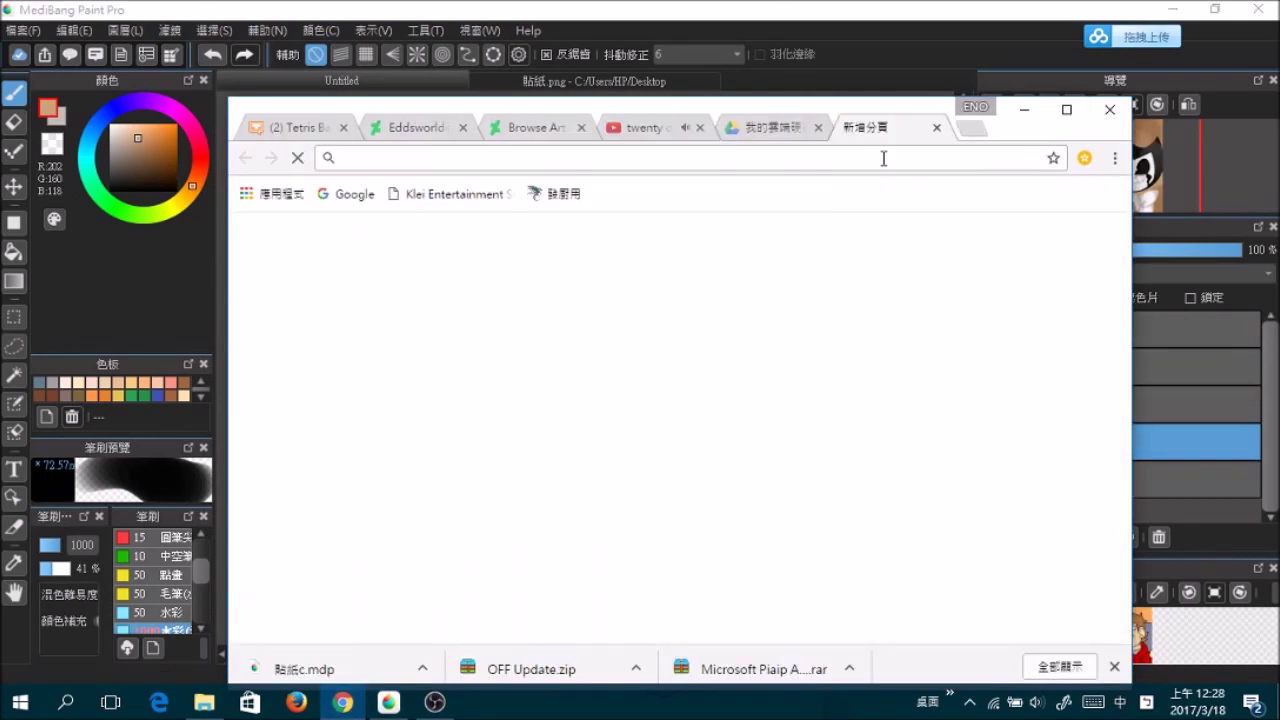
text(木板 素材)
key(Return)
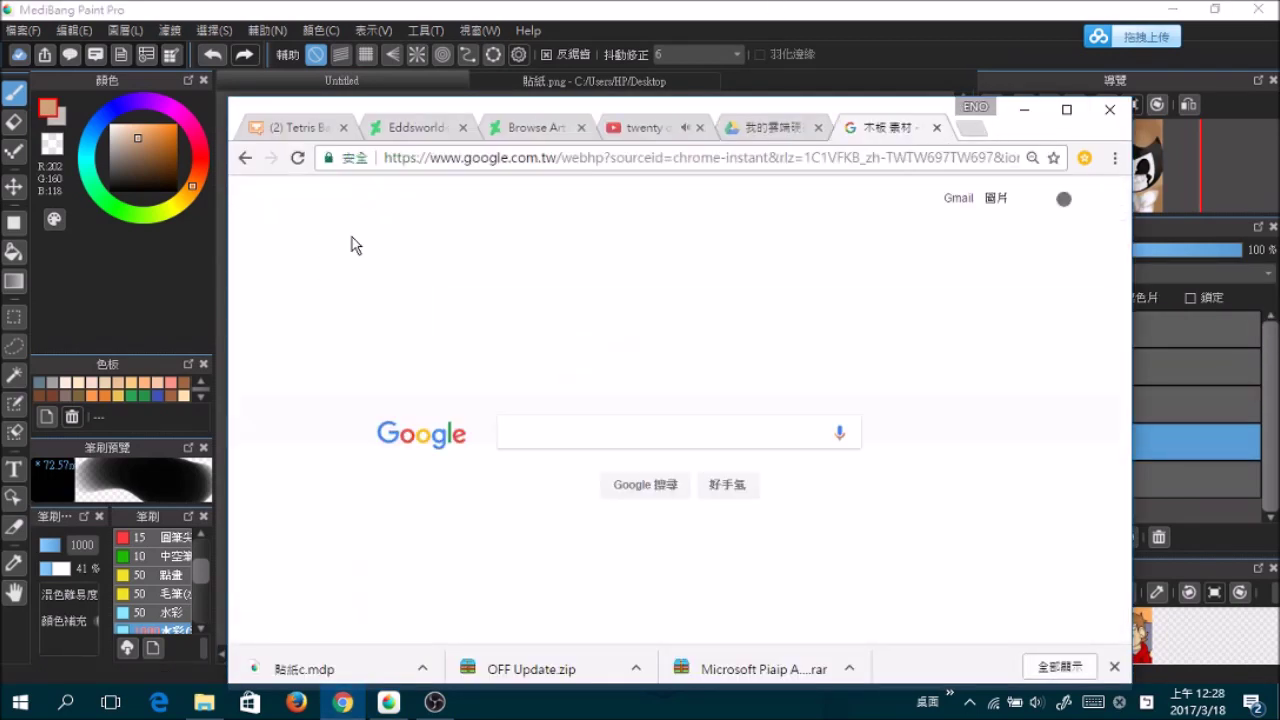
click(413, 252)
- Browse the plank images for an old wood texture, and save it as img_1228043.jpg
scroll(705, 365, down, 10)
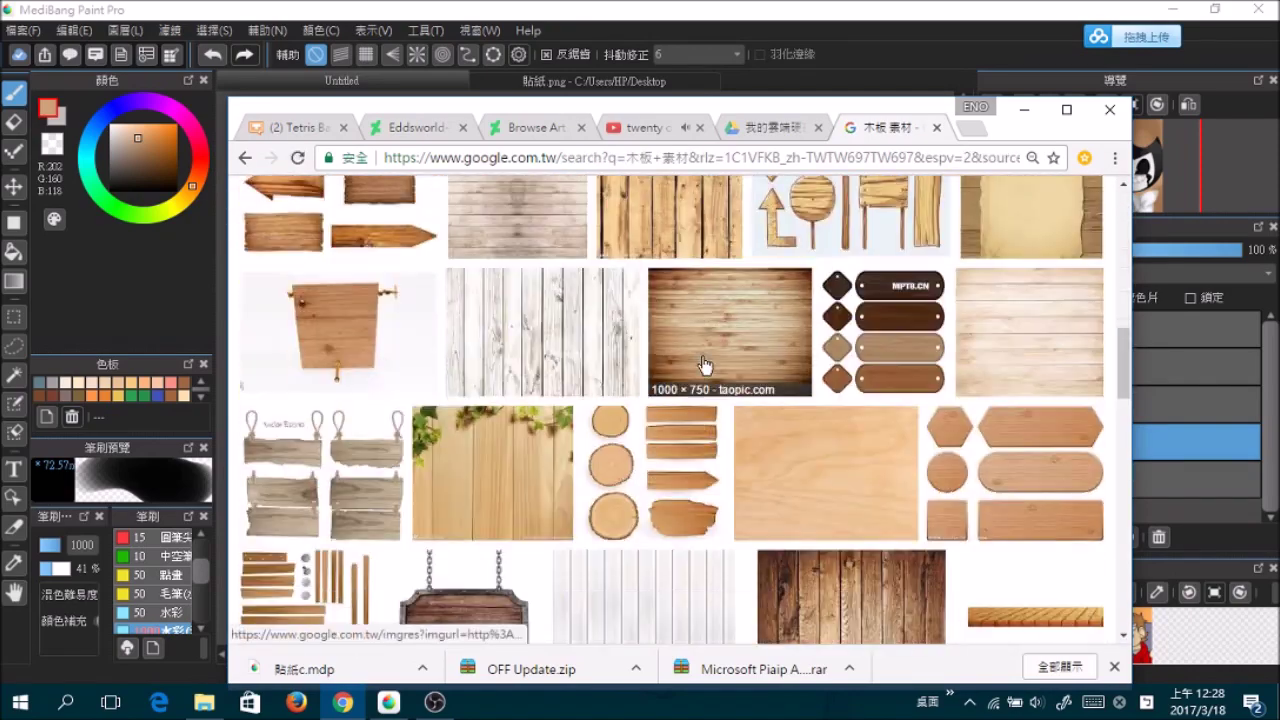
scroll(705, 365, down, 10)
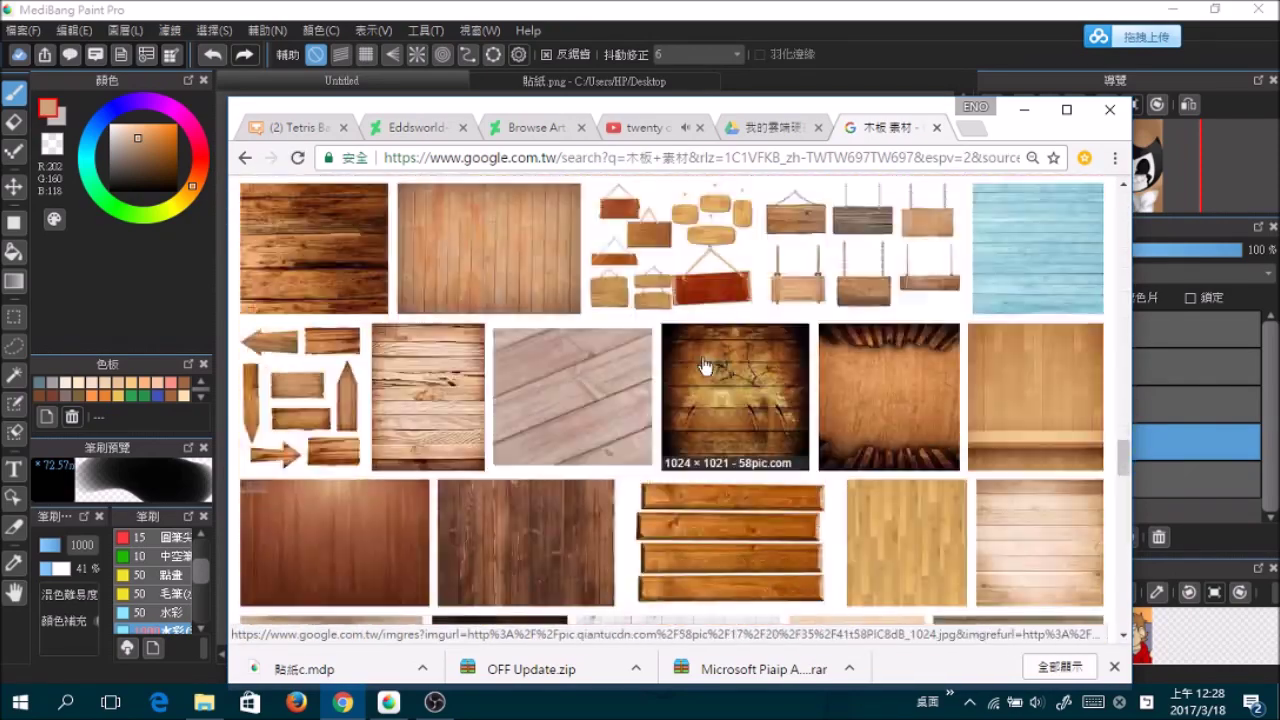
click(310, 245)
scroll(720, 447, up, 10)
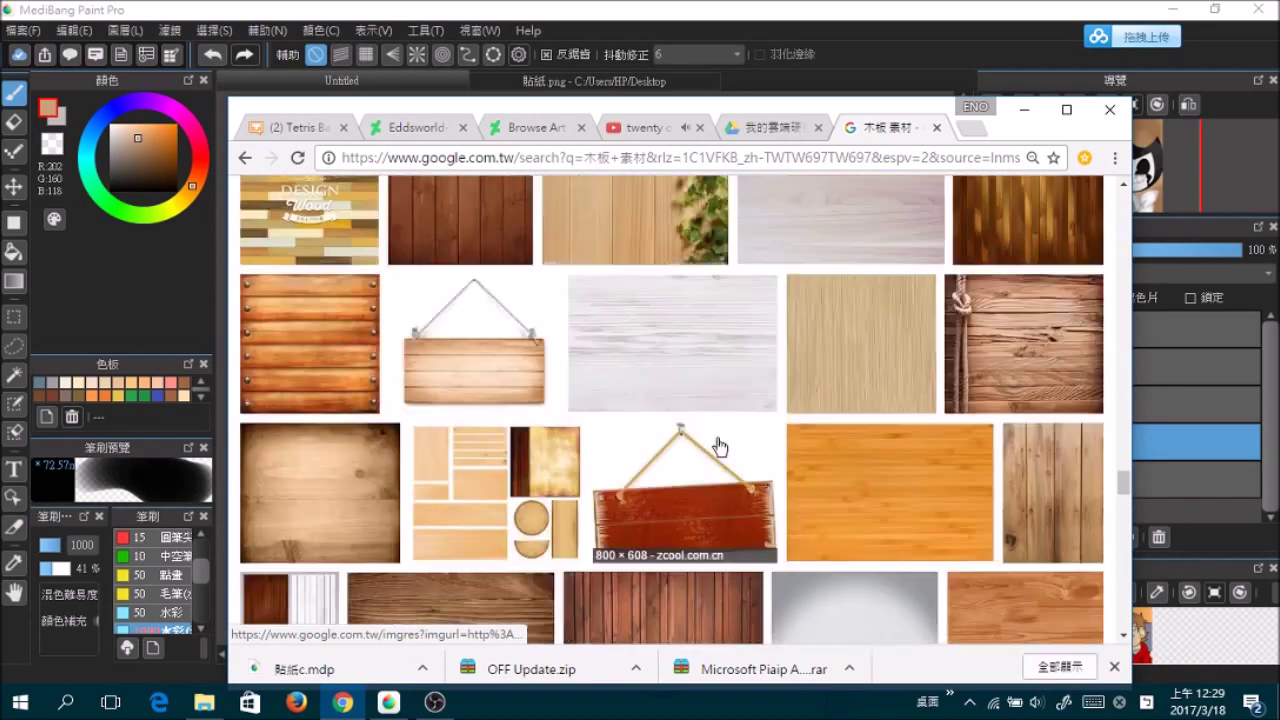
scroll(724, 444, up, 10)
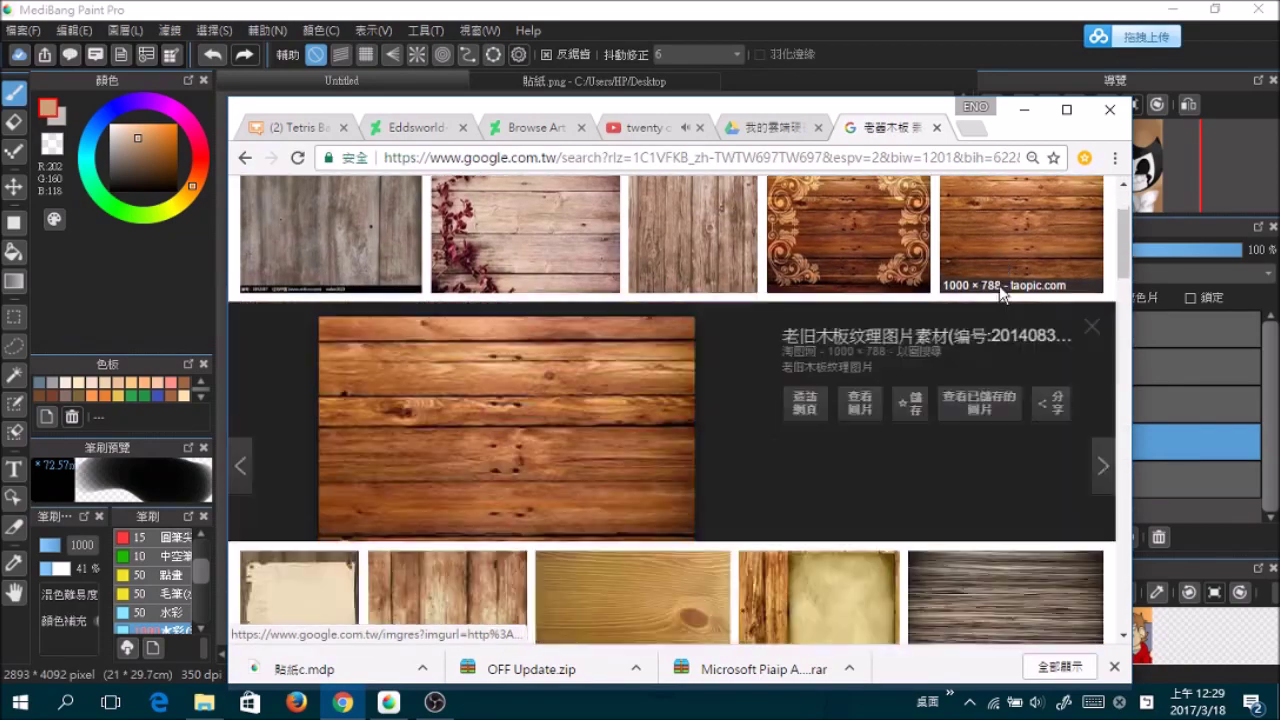
right_click(471, 442)
click(500, 222)
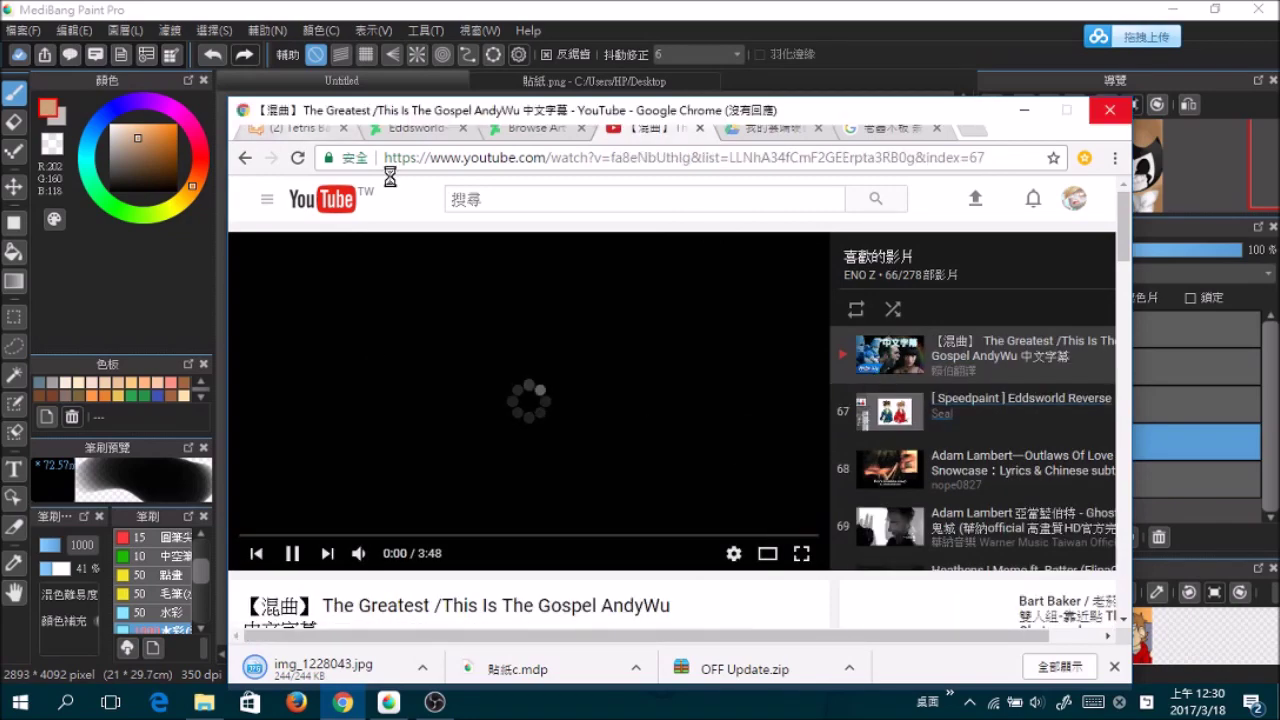
- Return to MediBang Paint Pro with the wood plank picture as a layer behind the character, and stretch it over the whole canvas
click(442, 698)
click(645, 127)
click(295, 127)
click(1205, 224)
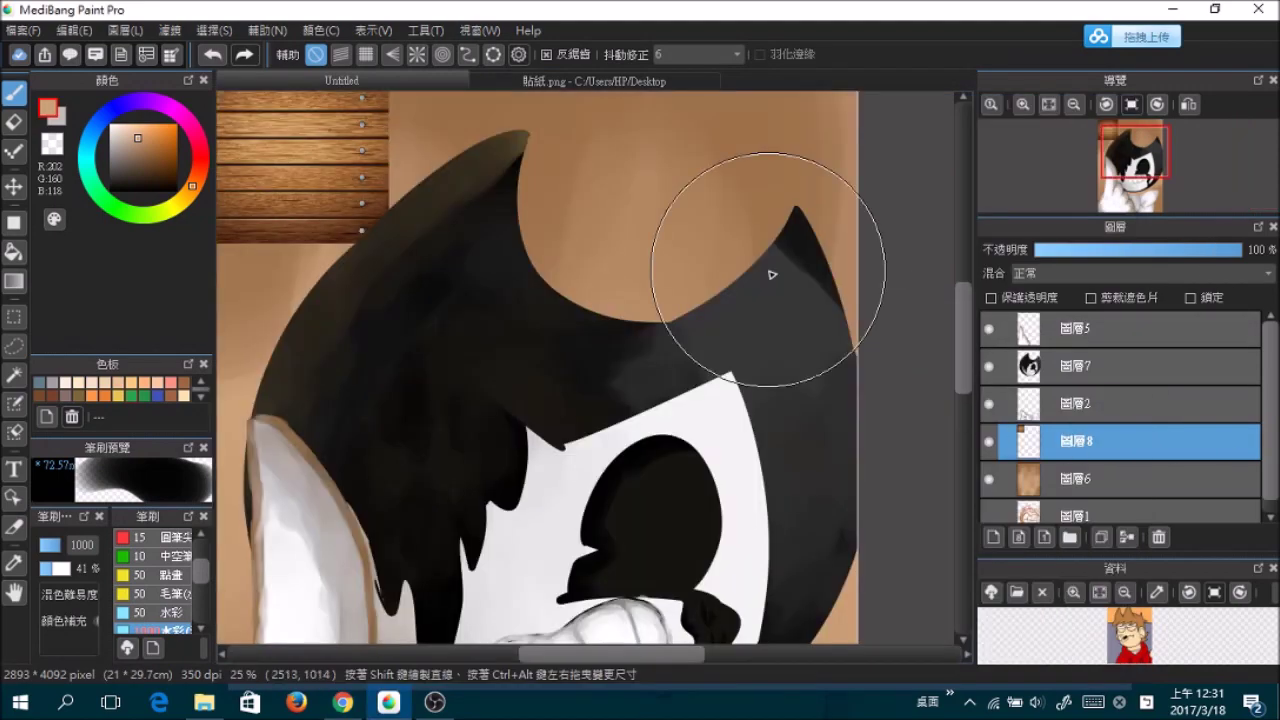
key(ctrl+t)
mouse_move(834, 123)
mouse_down()
mouse_move(849, 177)
mouse_move(831, 120)
mouse_up()
scroll(862, 523, down, 2)
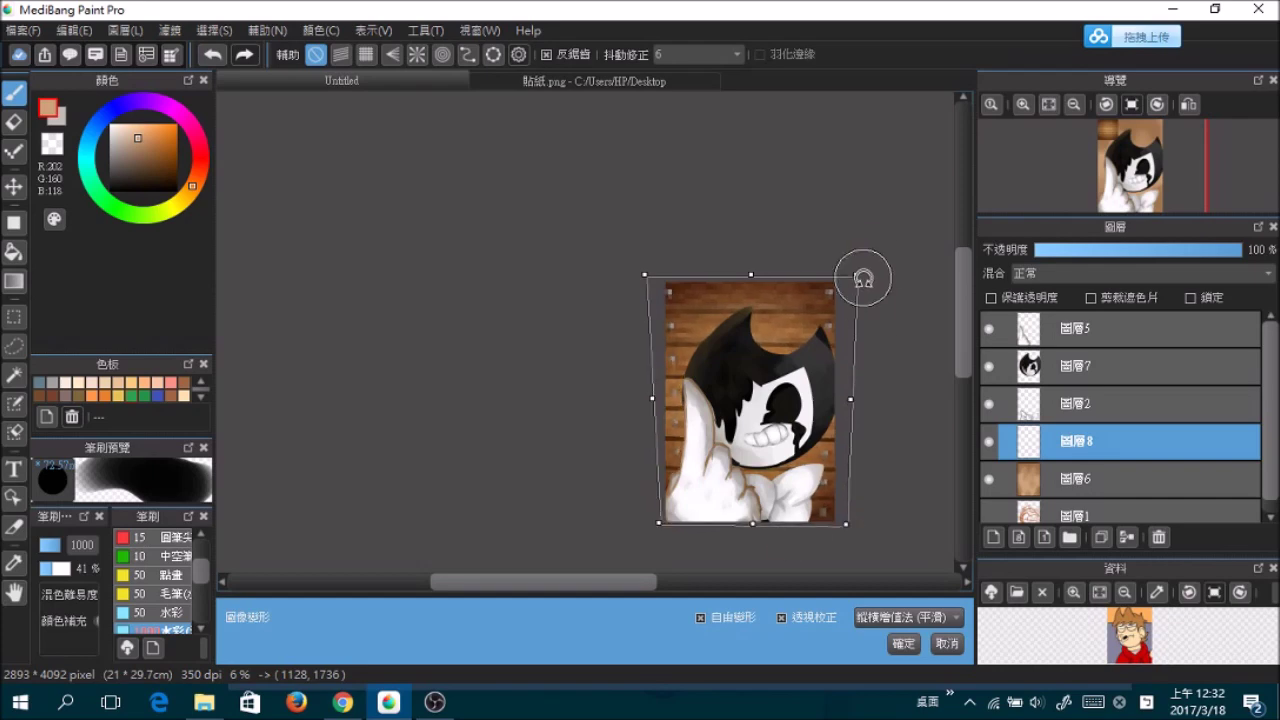
key(Return)
scroll(761, 371, up, 2)
- Try the wood layer 圖層8 above the artwork with several different blend modes
click(1092, 273)
click(1090, 324)
drag(1090, 441, 1058, 322)
click(1050, 276)
click(1030, 301)
click(1063, 273)
click(1049, 362)
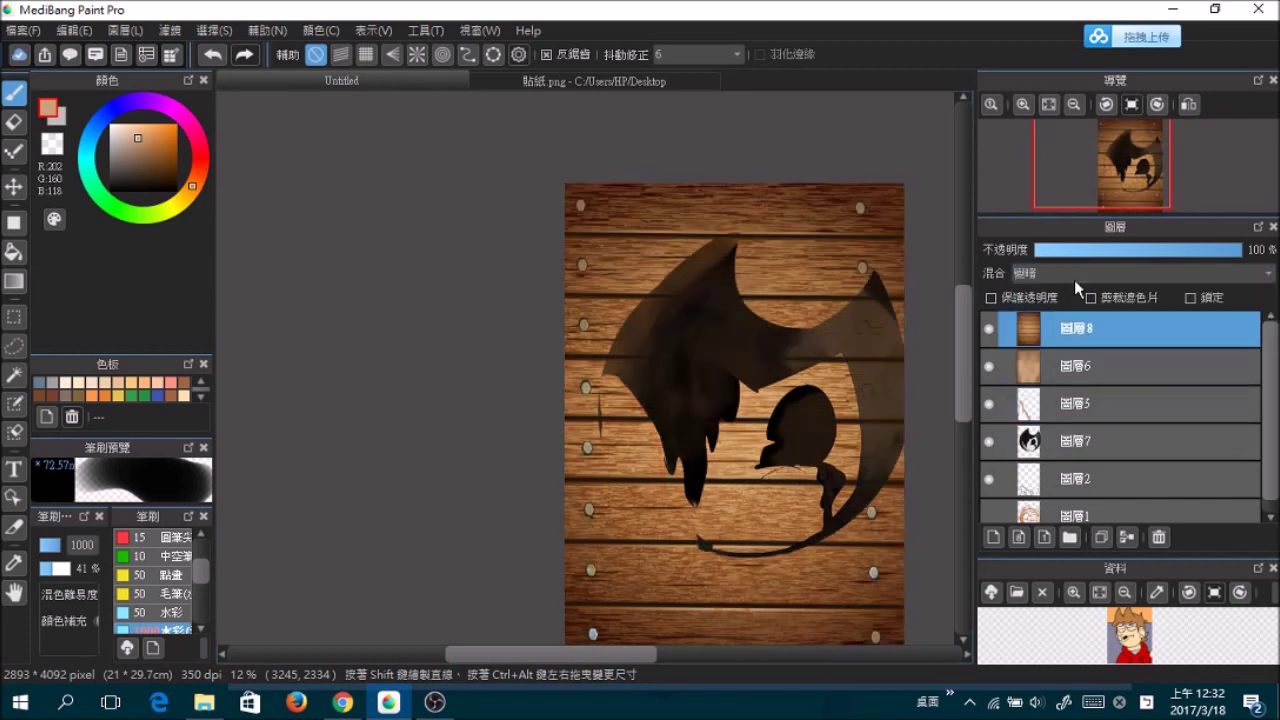
click(1063, 273)
click(1040, 324)
- Merge the character layers 圖層5 and 圖層7 into 圖層2, and place it above the background and wood layers
click(1075, 403)
click(1127, 537)
click(1127, 537)
drag(1075, 403, 1059, 339)
click(1060, 355)
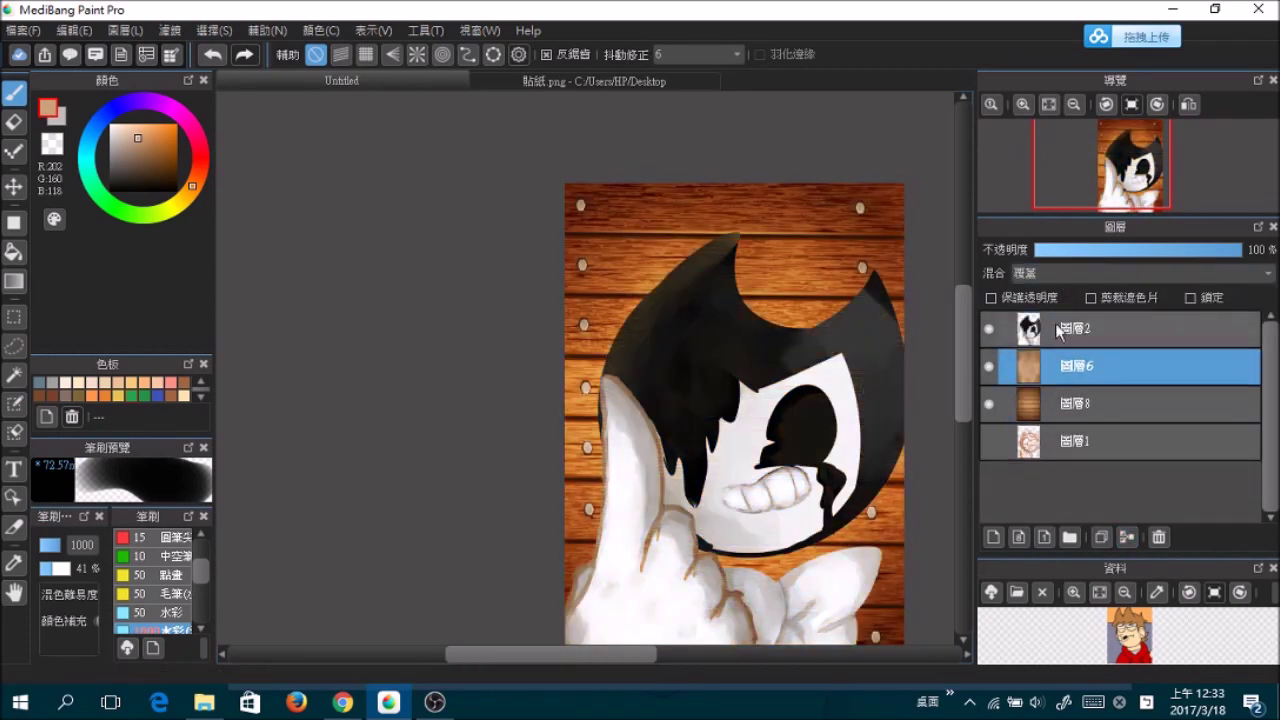
- Try different opacity and blend mode settings for the brown and wood background layers beneath the character
click(1157, 250)
click(1140, 273)
click(1040, 391)
scroll(1140, 273, up, 1)
click(1140, 273)
click(1035, 290)
scroll(909, 406, down, 3)
click(1075, 403)
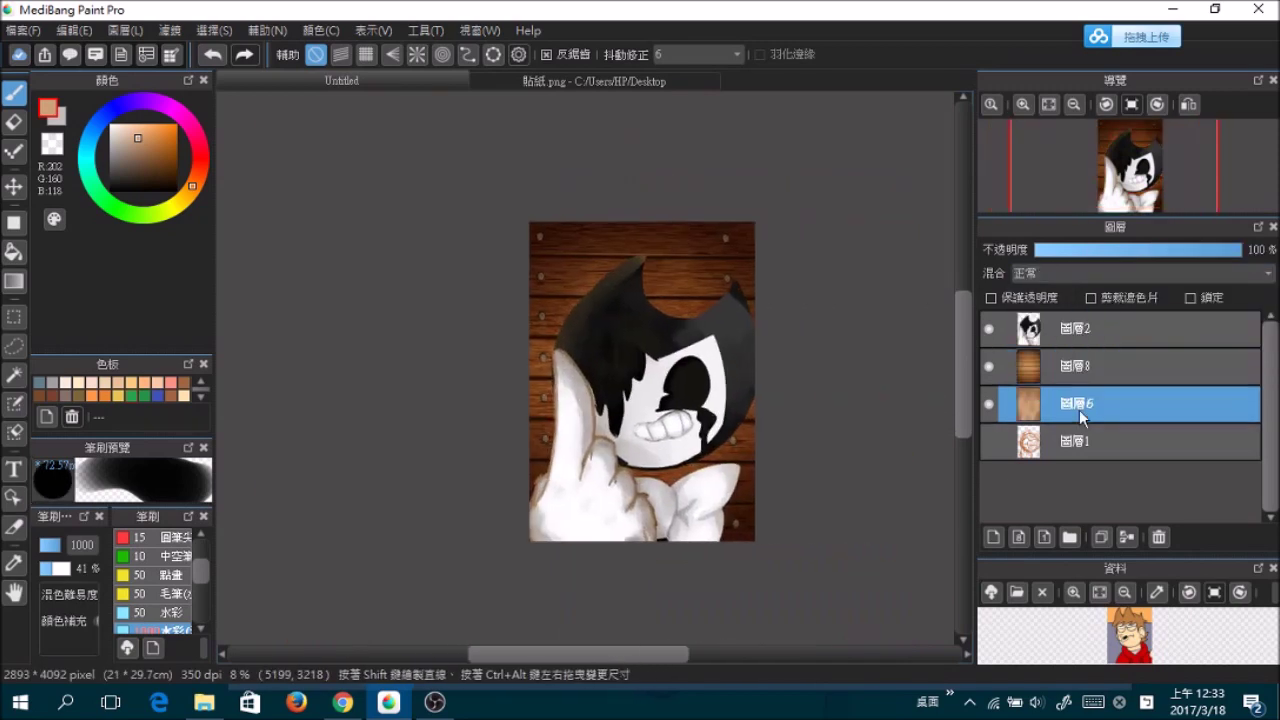
- Hide the wood layer 圖層8, and arrange the brown layer 圖層6 directly beneath the character layer 圖層2
drag(1075, 408, 1059, 325)
click(1075, 403)
click(989, 403)
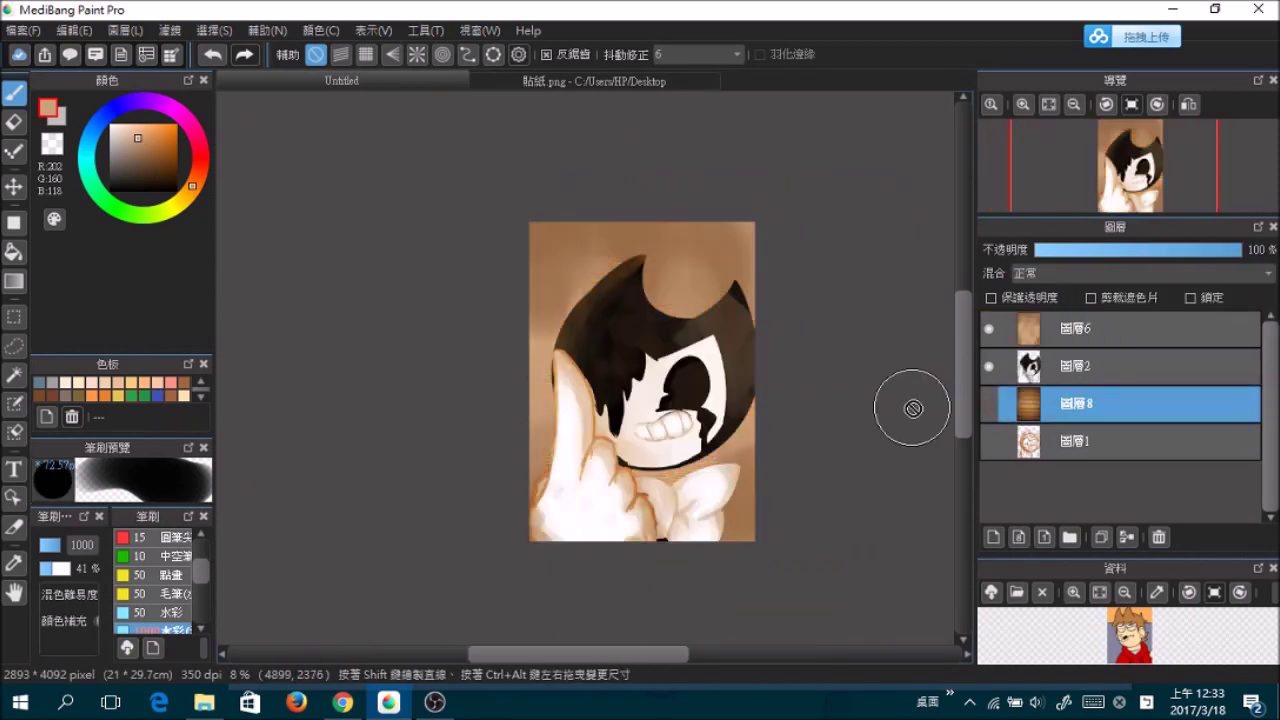
scroll(865, 415, up, 2)
scroll(865, 415, down, 2)
drag(1075, 366, 1075, 325)
- Add a new top layer and fill it with a linear gradient from RGB 65, 47, 19 to RGB 159, 116, 77
click(993, 537)
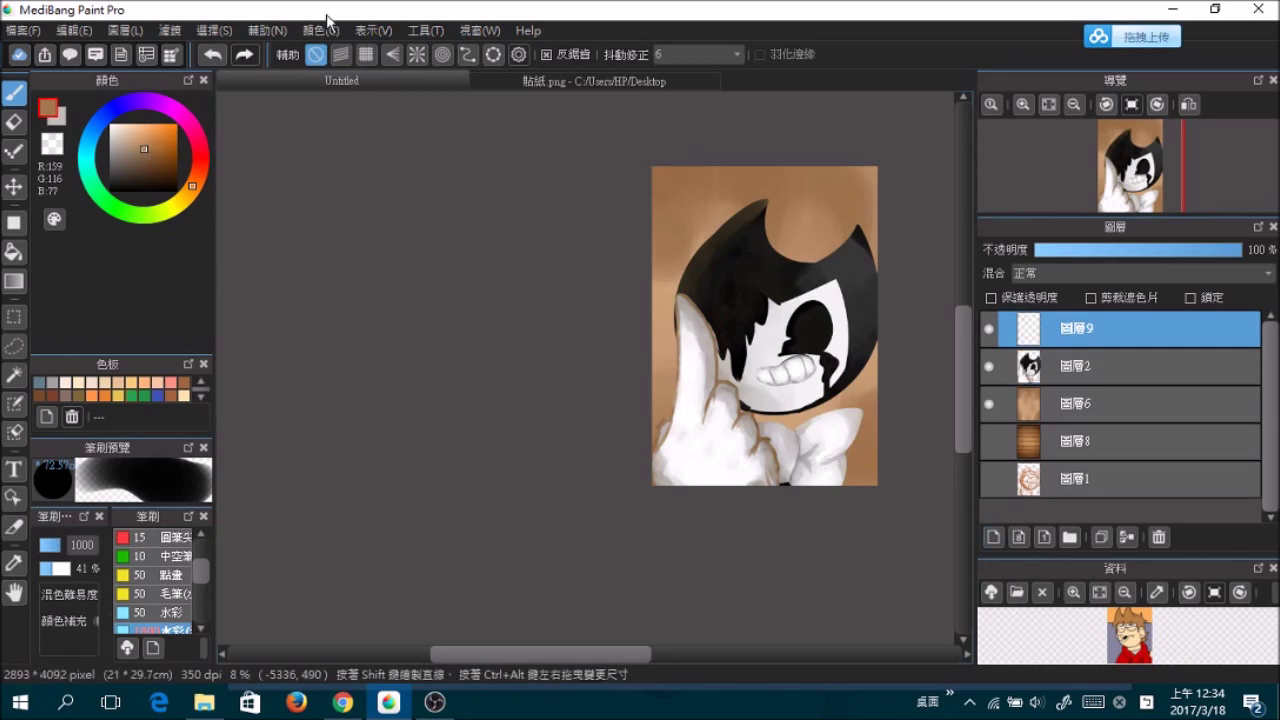
key(g)
click(1075, 403)
click(1075, 328)
drag(654, 171, 829, 443)
key(x)
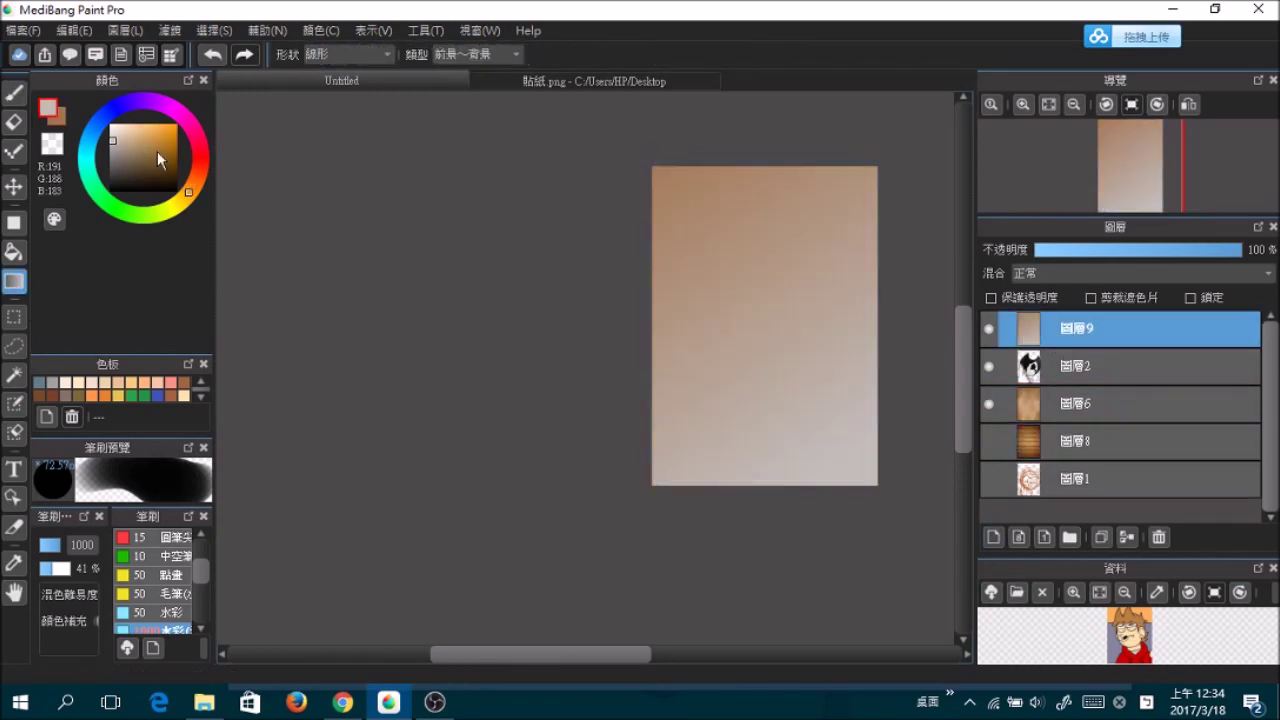
click(156, 173)
drag(765, 170, 894, 257)
- Set the brown gradient layer 圖層9 to 覆蓋 blending, and redraw its gradient diagonally with the dark end at the top
click(1090, 297)
click(1090, 297)
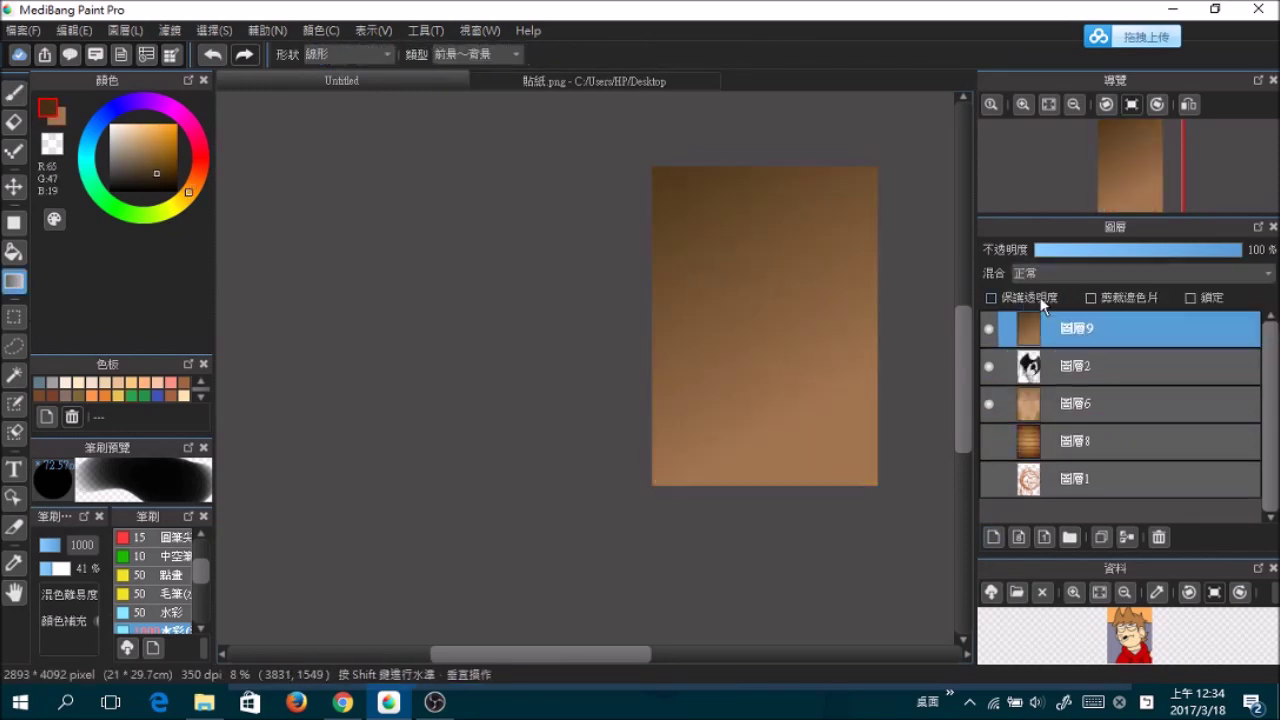
click(1040, 272)
click(1040, 340)
drag(644, 132, 772, 352)
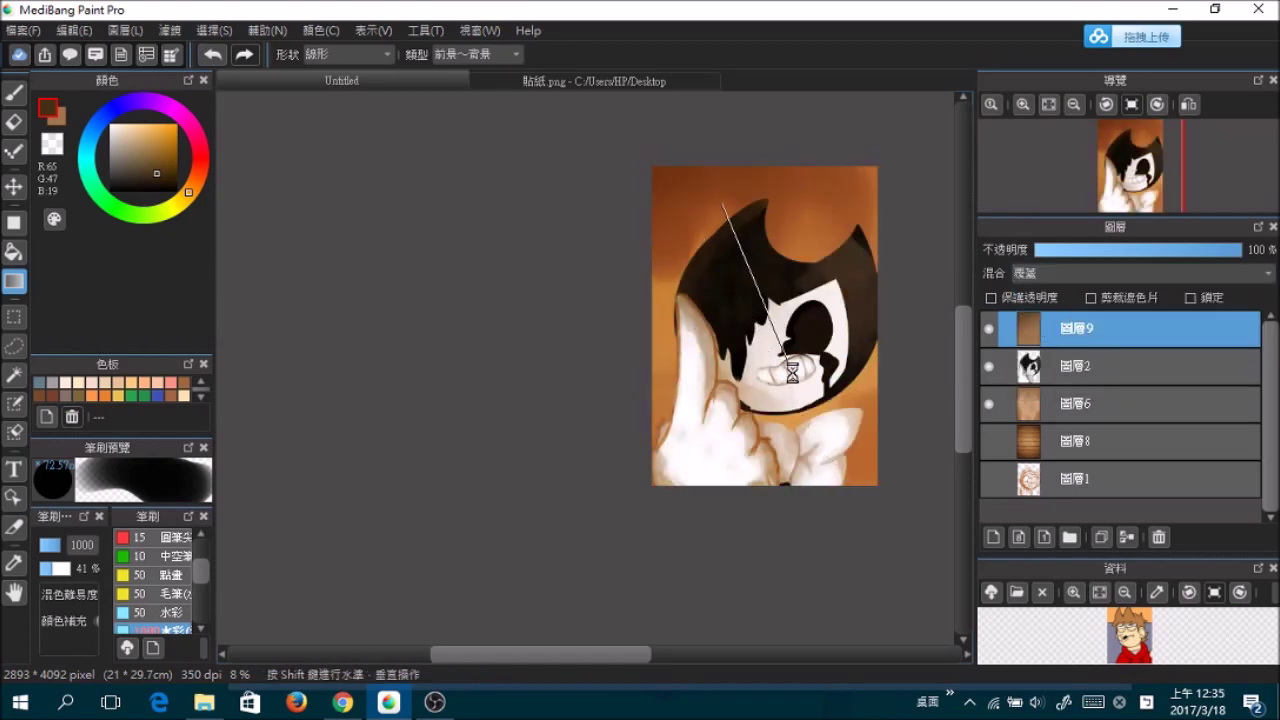
- Add another layer above the hidden gradient layer 圖層9, and draw a clipped diagonal brown gradient on it
click(993, 537)
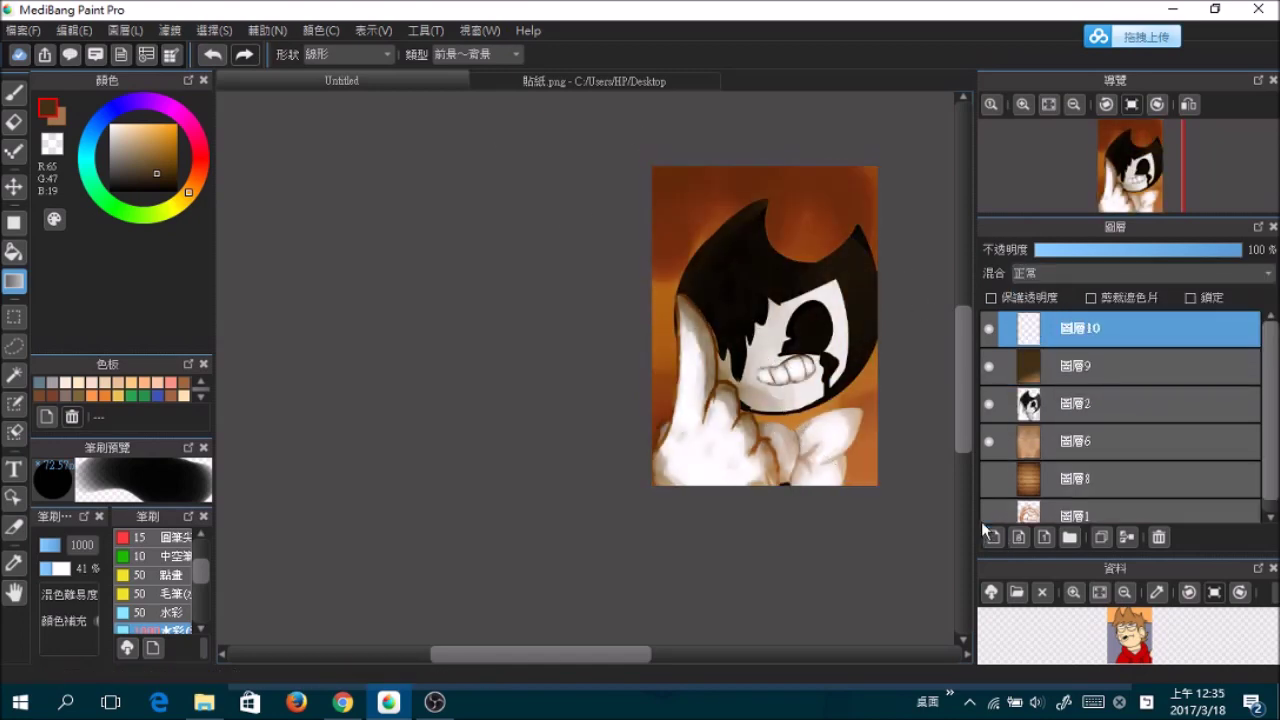
drag(700, 250, 614, 229)
click(1090, 297)
click(989, 366)
drag(790, 328, 876, 497)
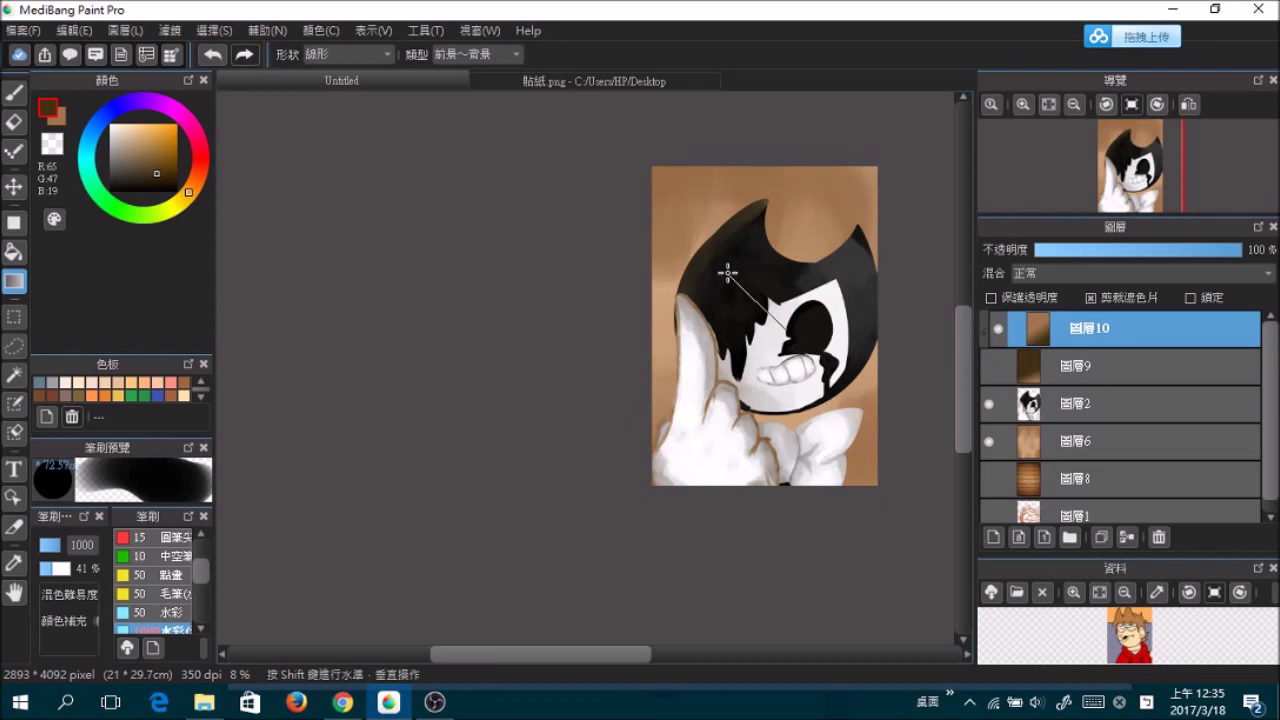
- Move the hidden 圖層9 below 圖層6, and unclip 圖層10 with its blend mode set to 覆蓋
drag(1065, 380, 1062, 448)
click(1090, 297)
click(1140, 272)
click(1040, 400)
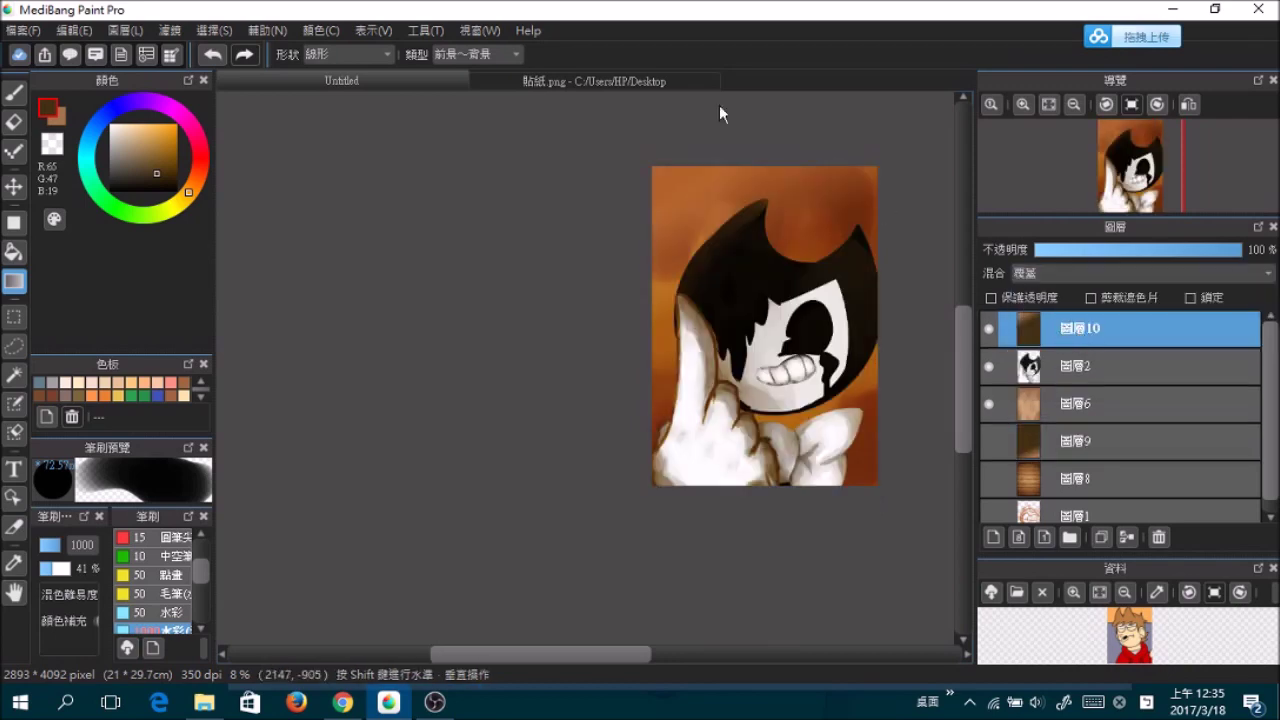
- Add a new top layer, and draw a near-black RGB 11 gradient of type 前景 fading down from the canvas top
key(ctrl+shift+n)
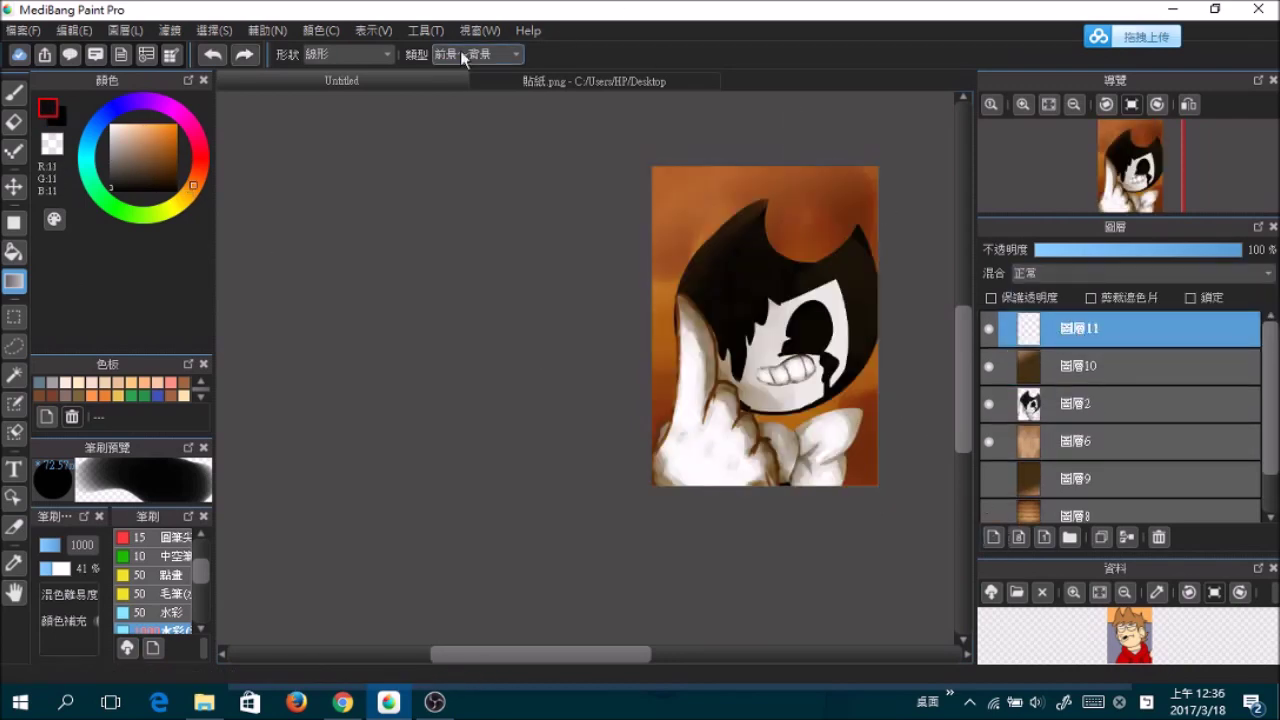
click(455, 80)
drag(689, 170, 735, 388)
click(1140, 272)
click(1120, 325)
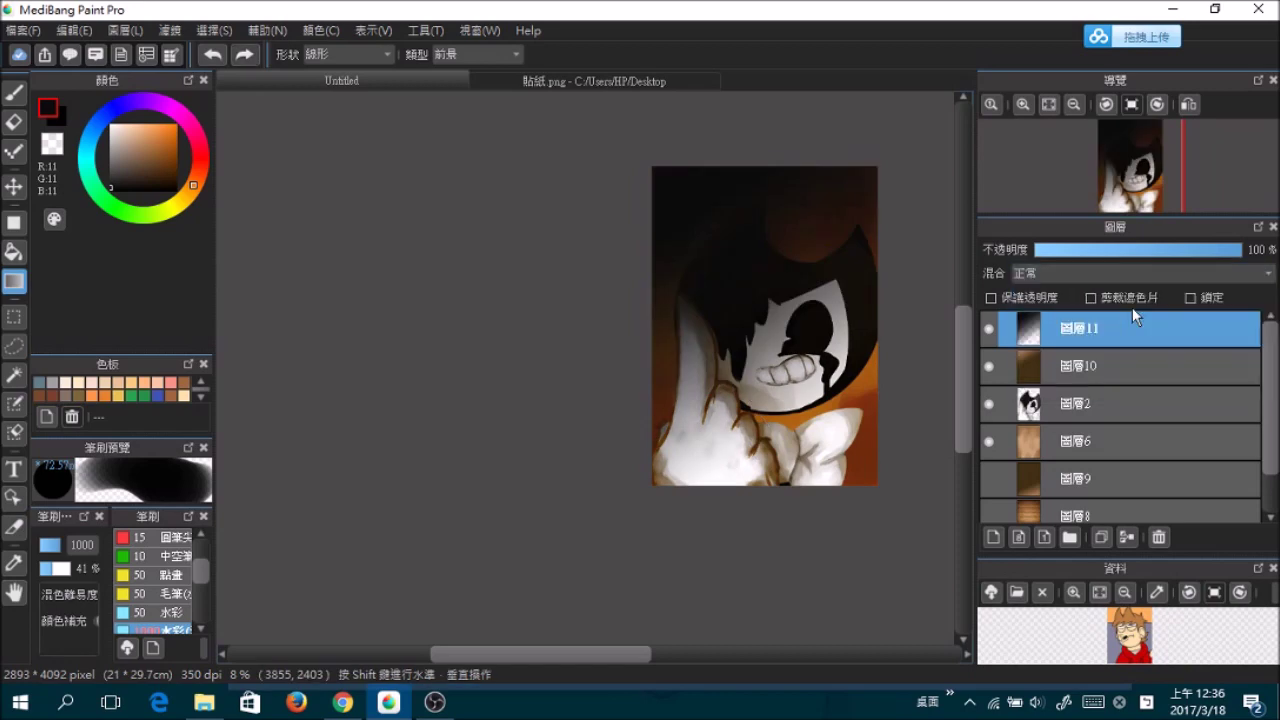
- Draw a white gradient rising from the canvas bottom on 圖層11, and set the layer's opacity to 46%
click(1150, 250)
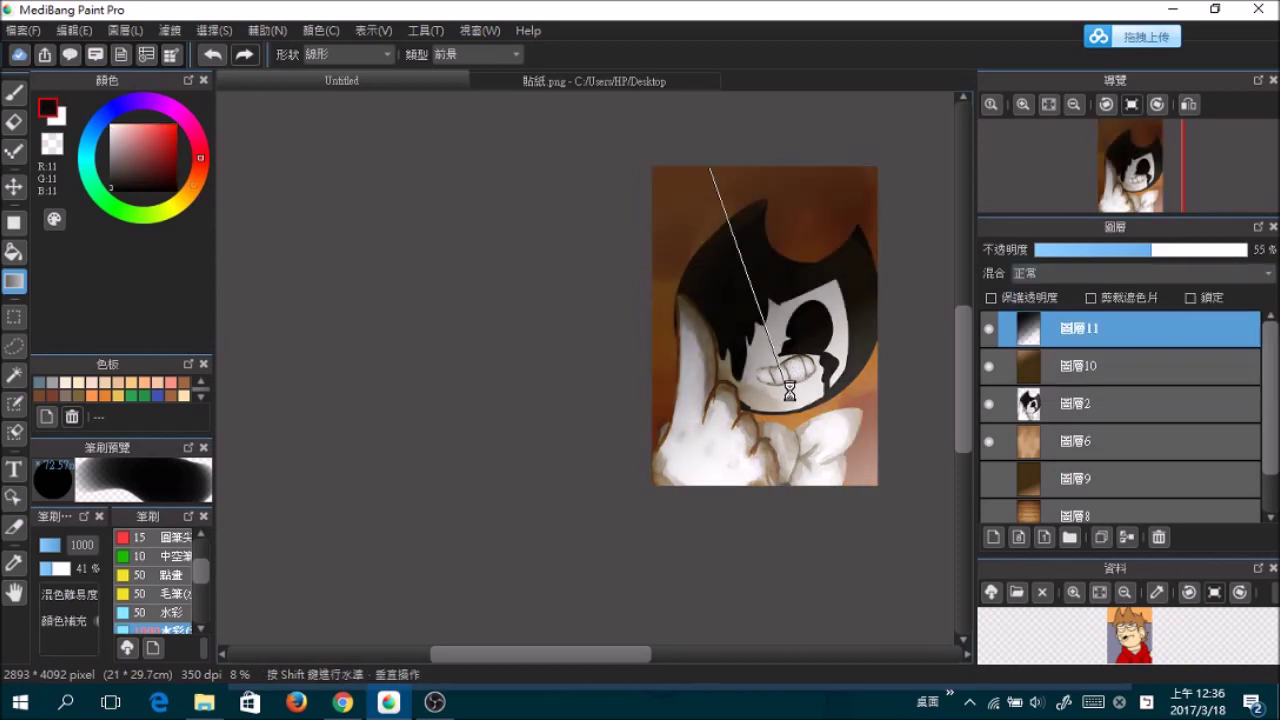
key(x)
click(1145, 251)
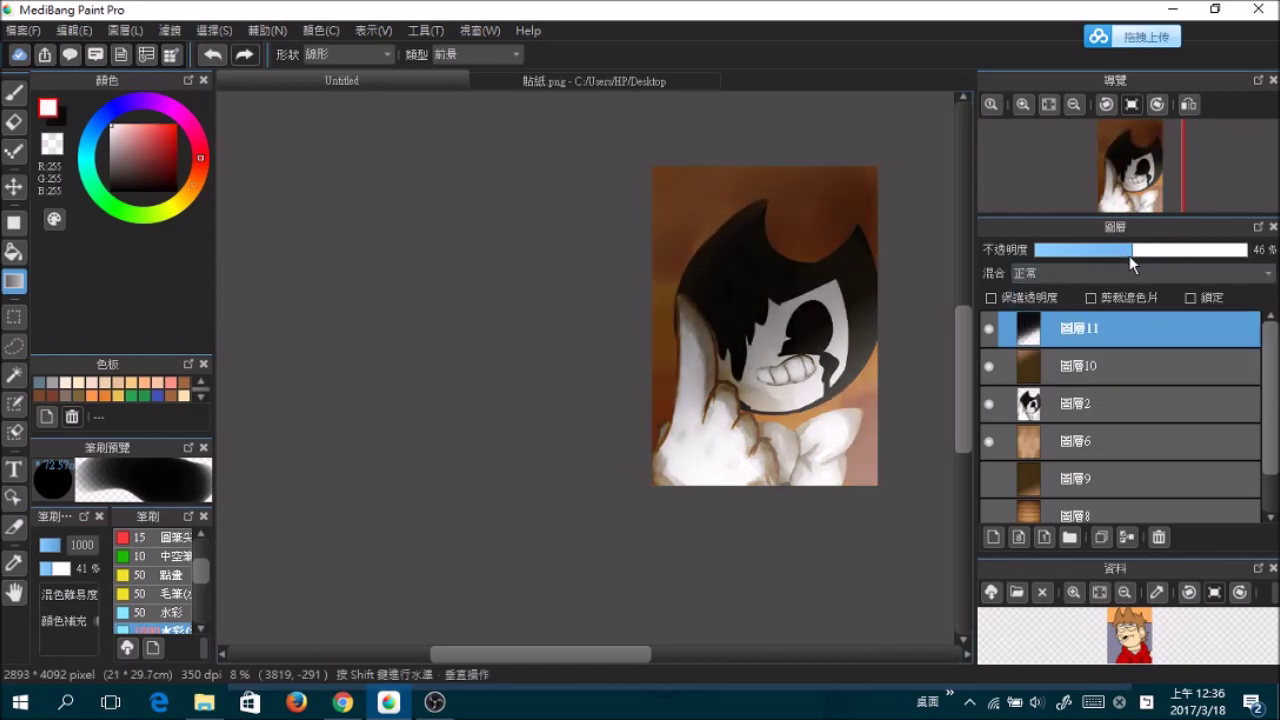
- Try merging the character layer 圖層2 into 圖層6, and undo the merge
drag(1075, 366, 1096, 446)
key(ctrl+z)
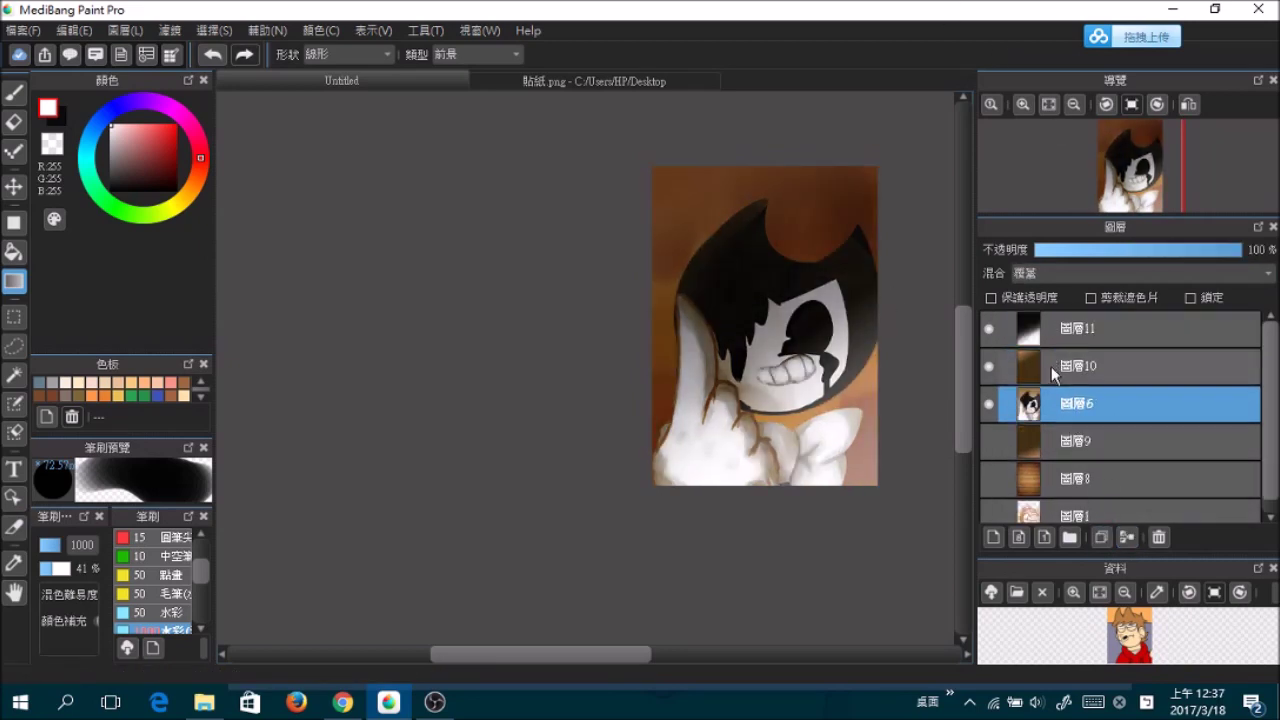
key(ctrl+z)
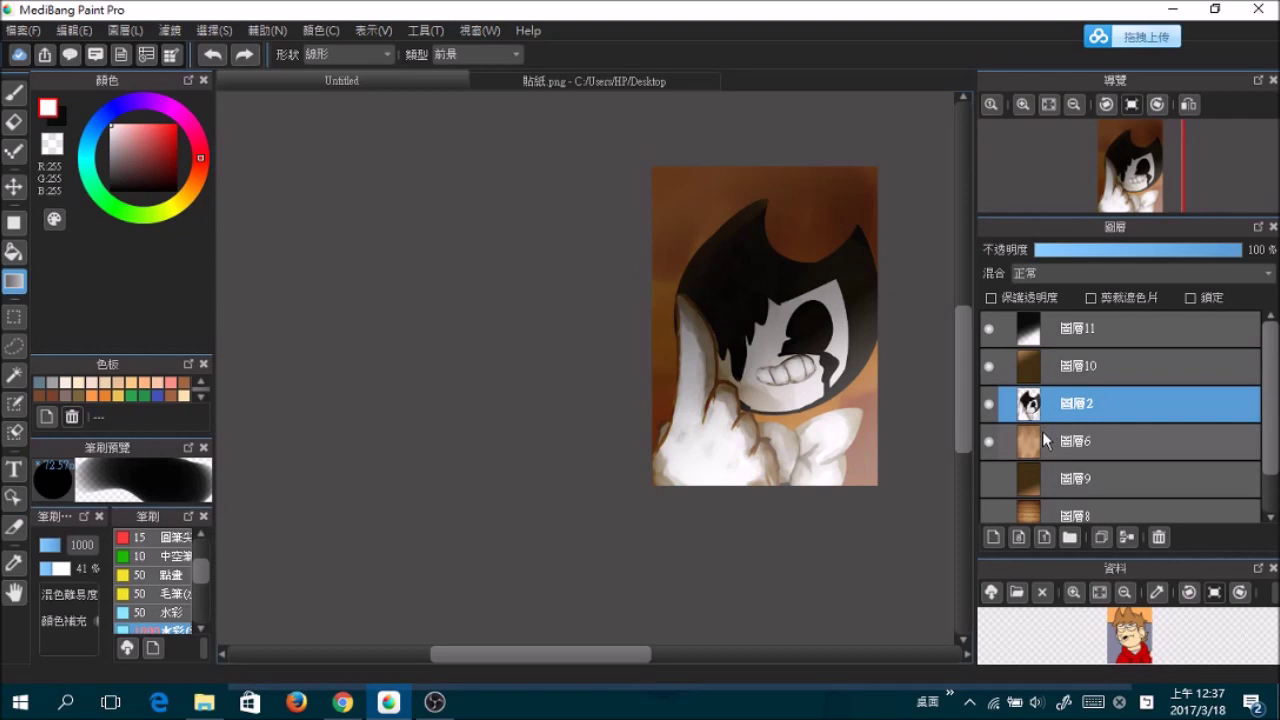
key(ctrl+z)
- Handwrite a circled white signature with the date 3/18 on a new layer over the dark head, using the 畫筆 brush at size 35
scroll(509, 259, up, 6)
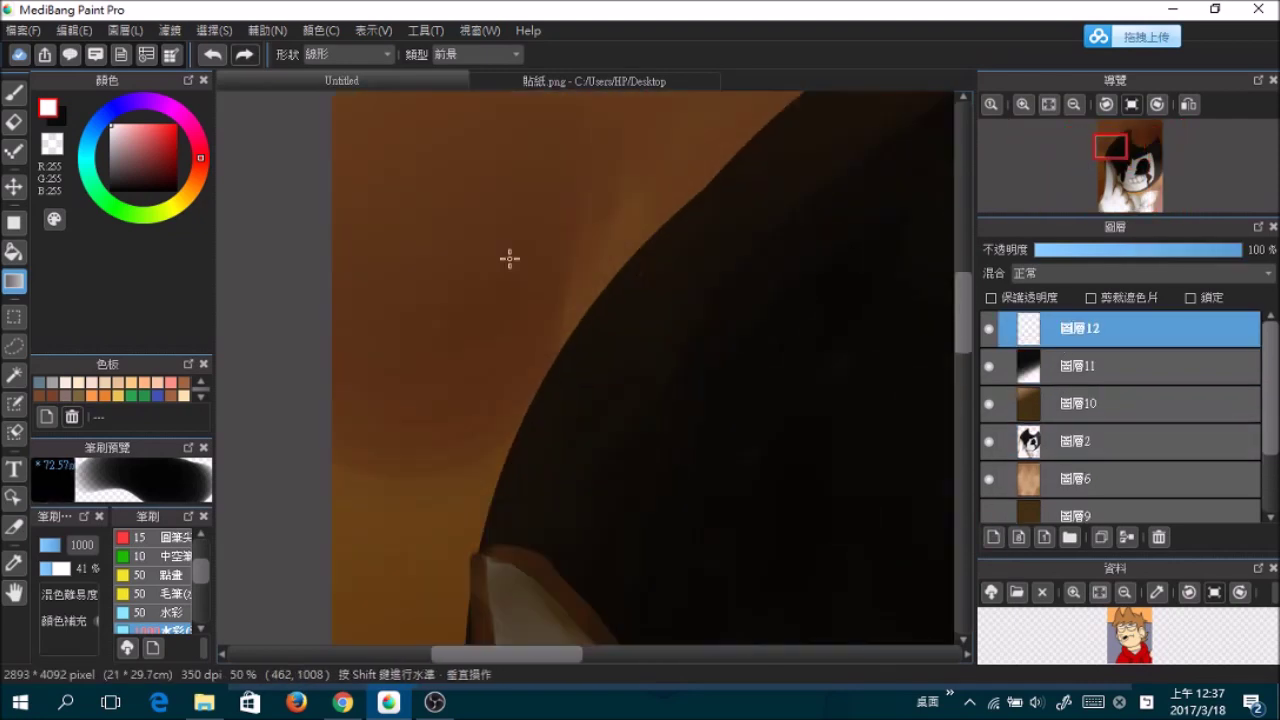
scroll(160, 580, up, 3)
click(165, 555)
mouse_move(600, 405)
mouse_down()
mouse_move(728, 294)
mouse_move(745, 455)
mouse_up()
drag(608, 438, 700, 440)
drag(705, 480, 850, 465)
drag(780, 495, 800, 535)
drag(850, 460, 888, 478)
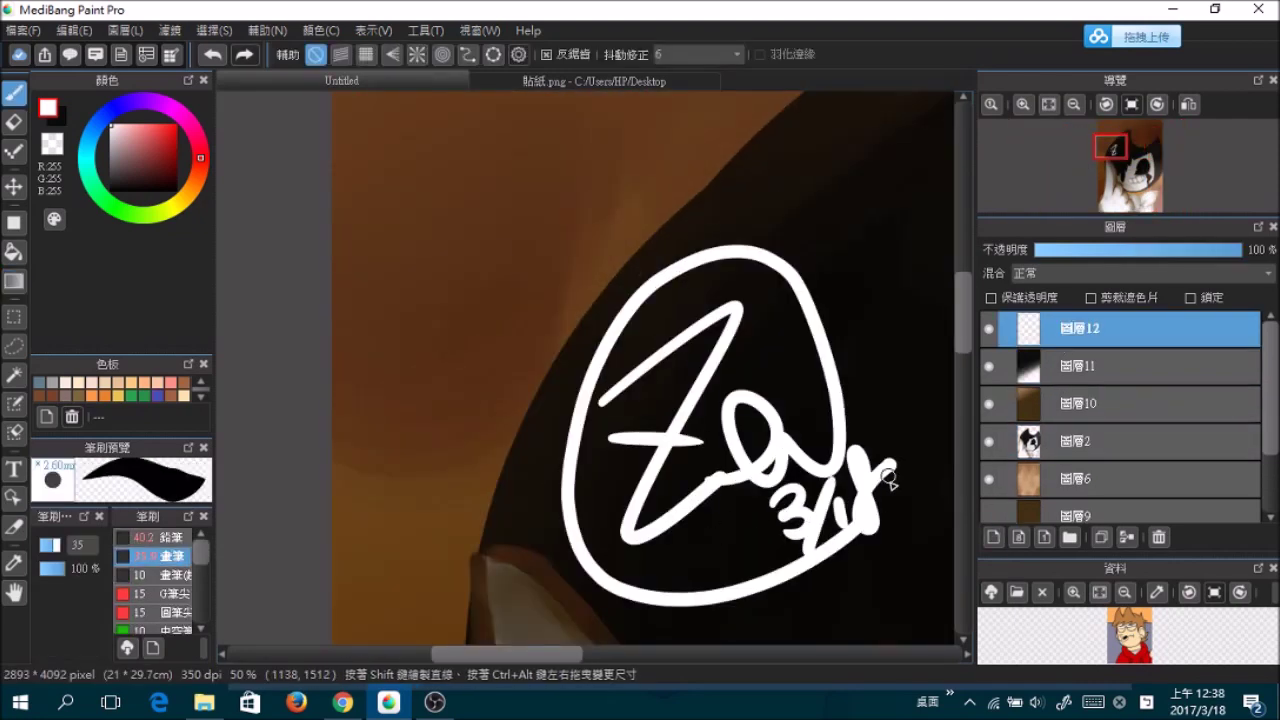
drag(702, 548, 720, 560)
- Set the signature layer's opacity to 15%, and shrink and place the signature just above the raised fingertip
scroll(720, 560, down, 5)
click(1067, 249)
key(ctrl+t)
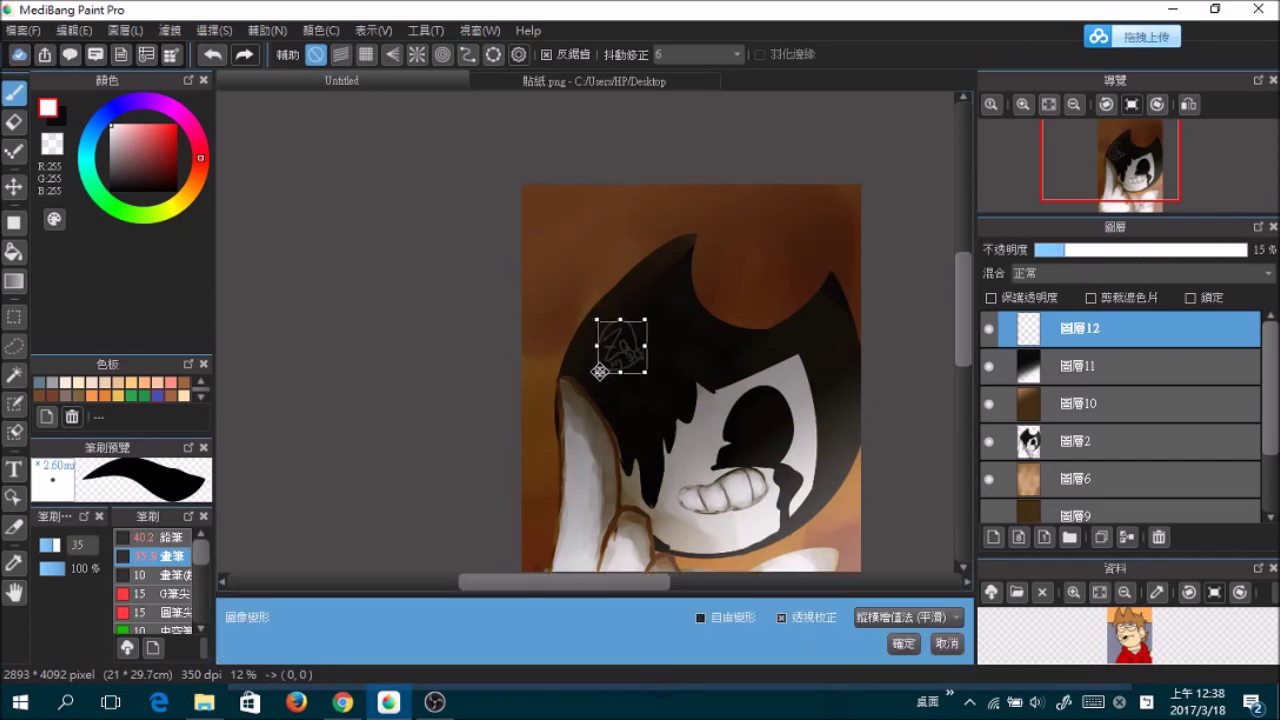
key(Return)
scroll(607, 349, up, 3)
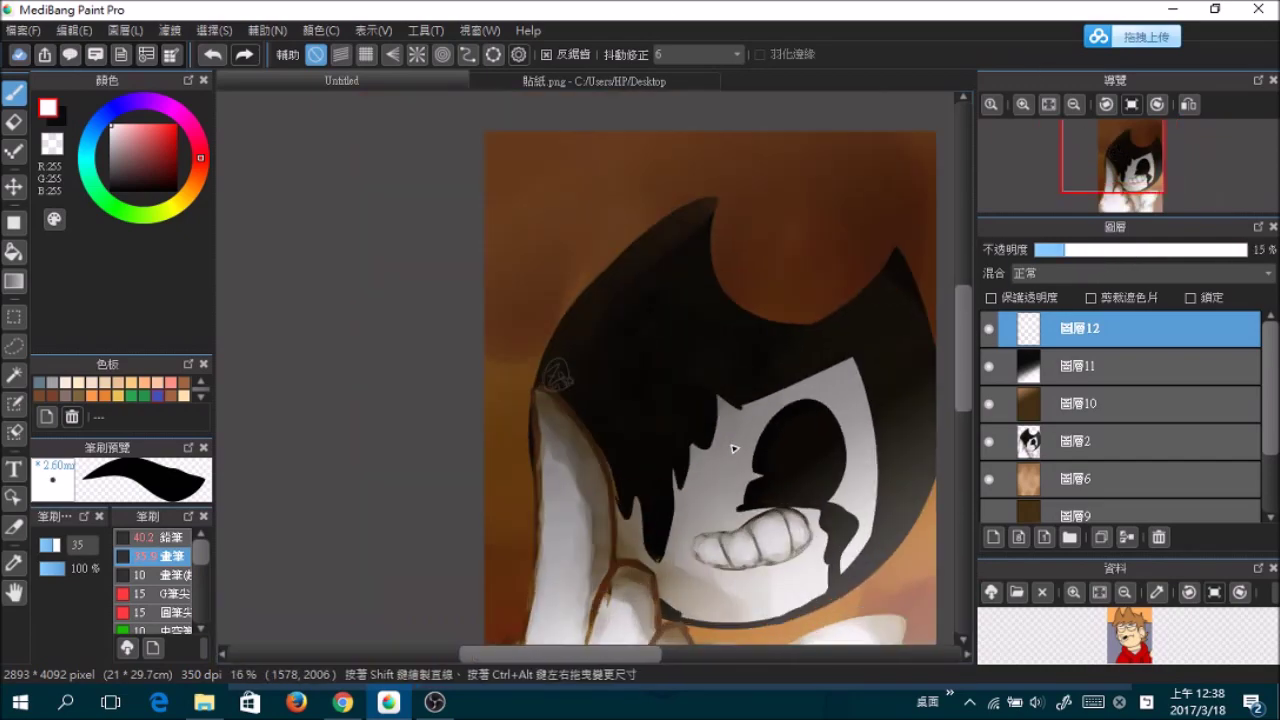
scroll(607, 349, down, 4)
click(440, 706)
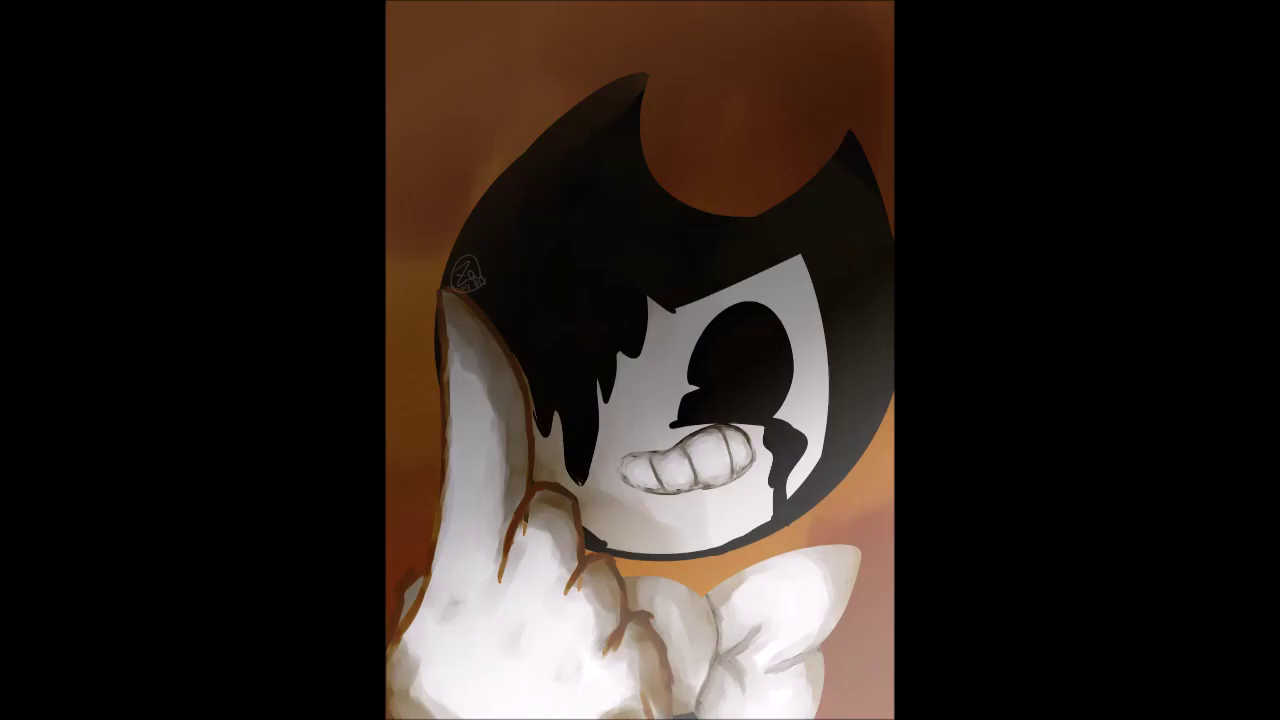